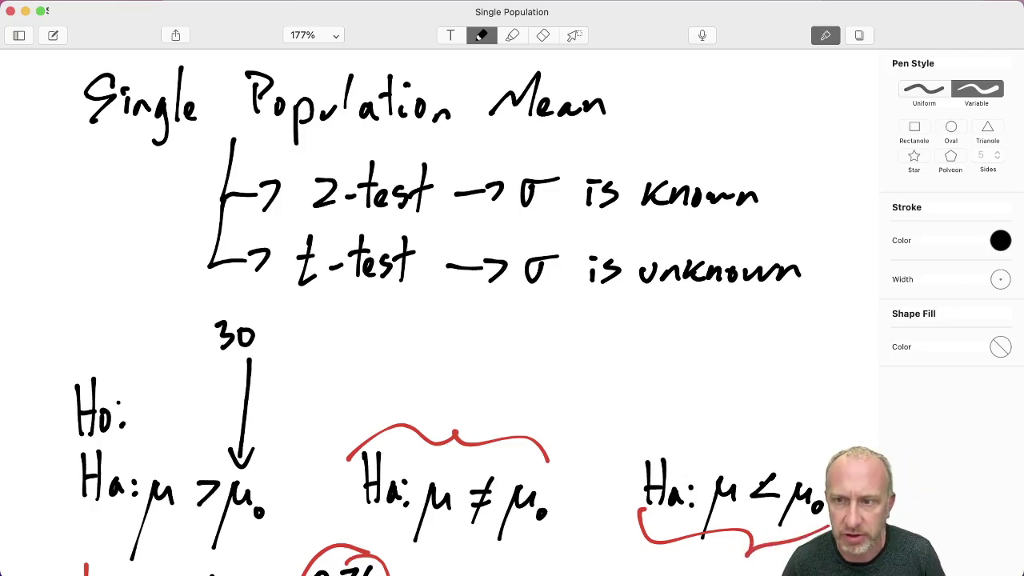
Switch from the handwritten notes to the Excel workbook and view the tail probabilities and test statistics beneath the data
{"action": "scroll", "coordinate": [112, 457], "scroll_direction": "down", "scroll_amount": 10}
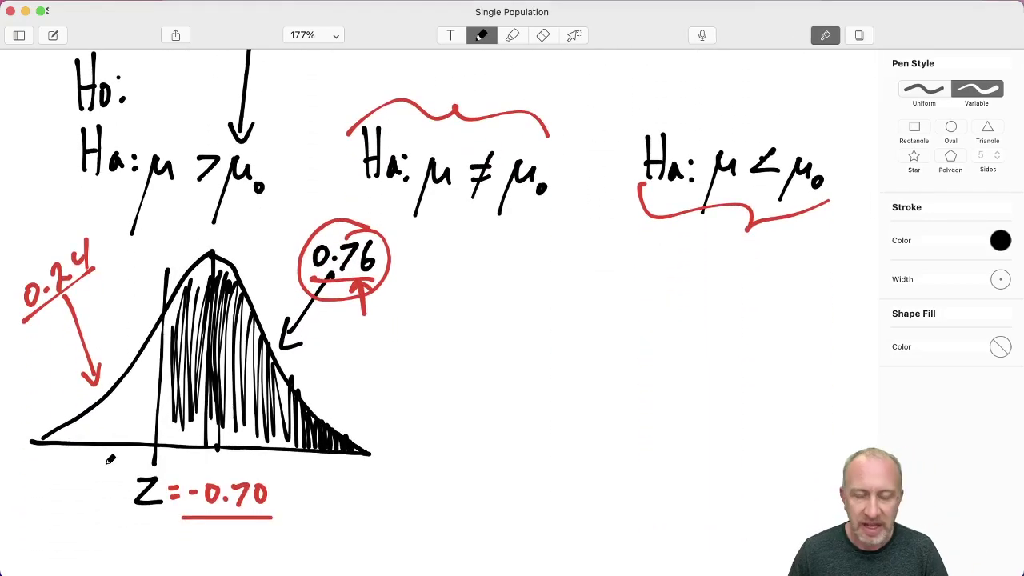
{"action": "key", "text": "ctrl+Up"}
{"action": "left_click", "coordinate": [594, 313]}
{"action": "scroll", "coordinate": [595, 309], "scroll_direction": "down", "scroll_amount": 3}
{"action": "scroll", "coordinate": [595, 309], "scroll_direction": "down", "scroll_amount": 5}
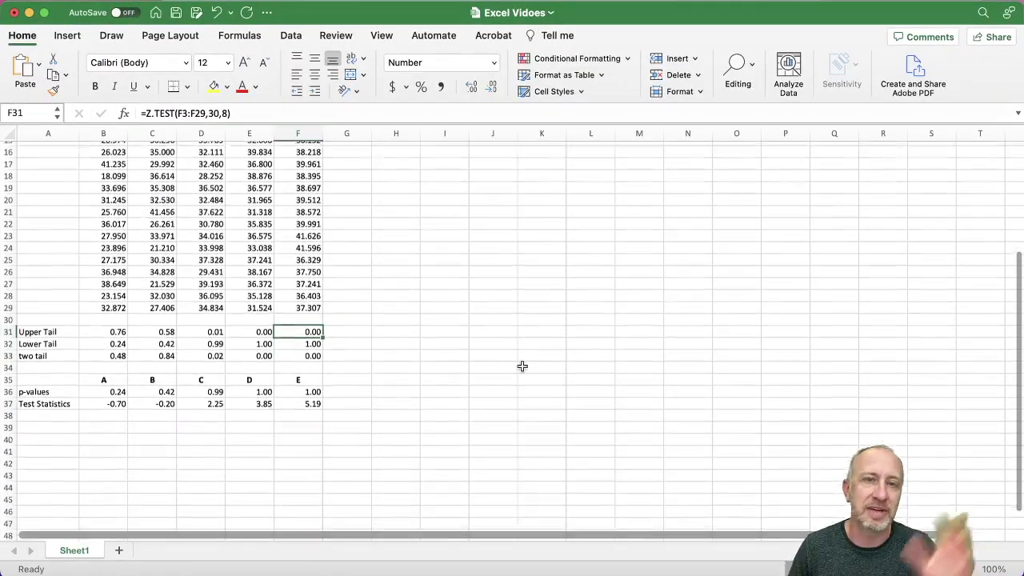
{"action": "left_click", "coordinate": [466, 398]}
{"action": "scroll", "coordinate": [515, 368], "scroll_direction": "up", "scroll_amount": 2}
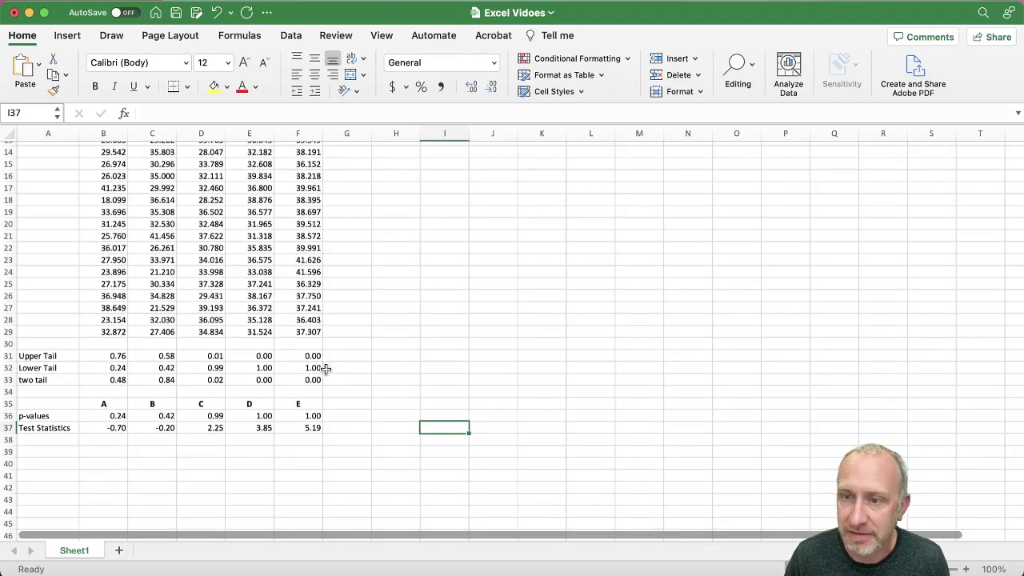
Copy the five-column data table B2:F29, including its headers, and paste it starting at cell I2
{"action": "scroll", "coordinate": [325, 368], "scroll_direction": "up", "scroll_amount": 6}
{"action": "left_click_drag", "start_coordinate": [101, 154], "coordinate": [300, 475]}
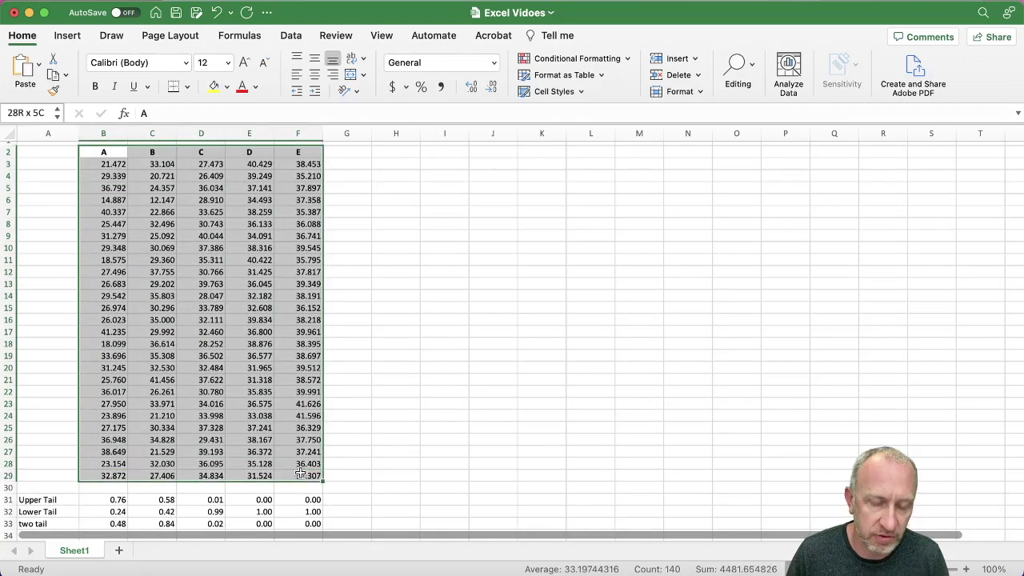
{"action": "key", "text": "super+c"}
{"action": "left_click", "coordinate": [454, 152]}
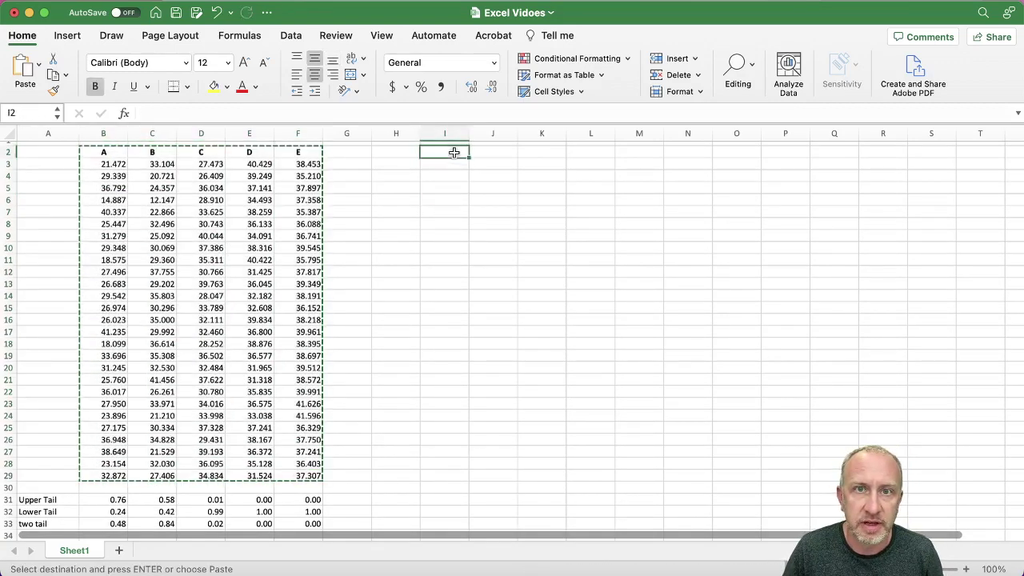
{"action": "right_click", "coordinate": [454, 152]}
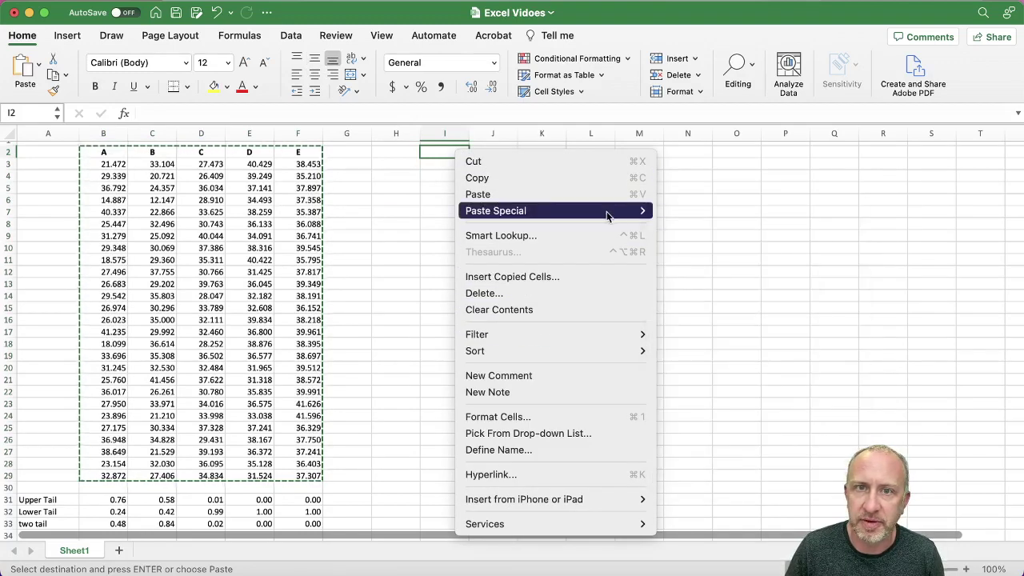
{"action": "left_click", "coordinate": [507, 196]}
{"action": "scroll", "coordinate": [506, 204], "scroll_direction": "up", "scroll_amount": 1}
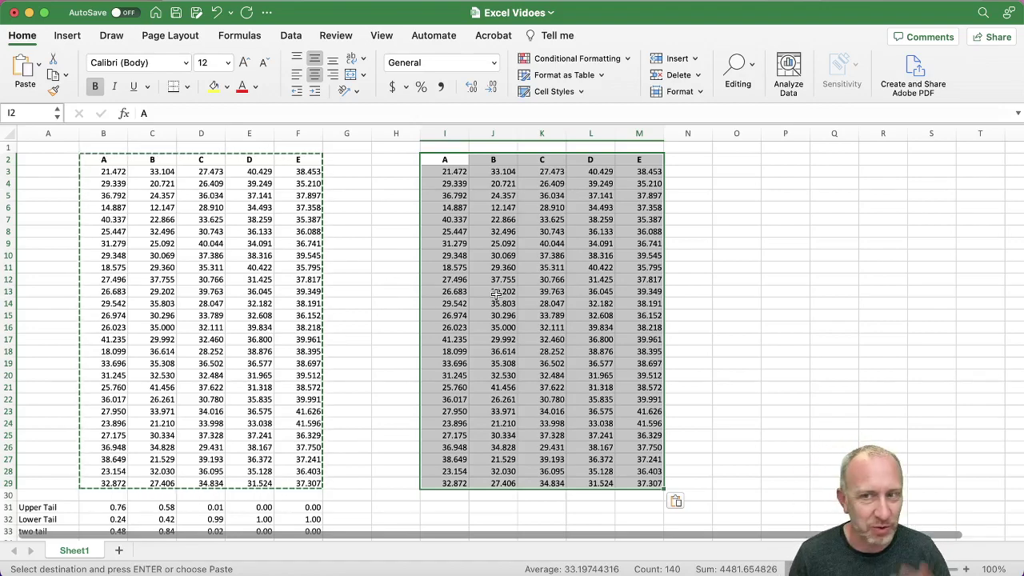
Copy the Upper Tail, Lower Tail and two tail labels from A31:A33 into H31:H33
{"action": "scroll", "coordinate": [468, 280], "scroll_direction": "down", "scroll_amount": 3}
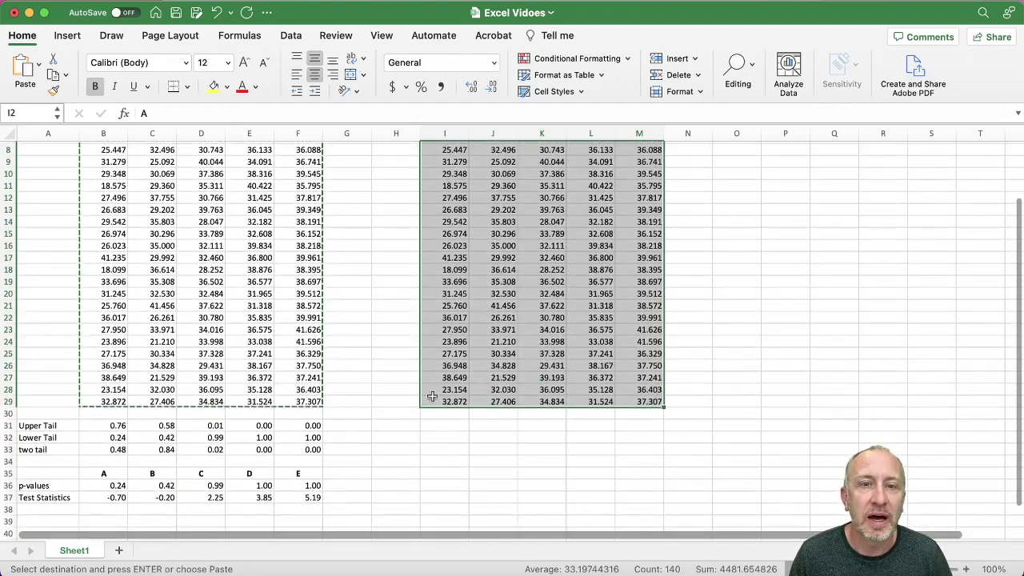
{"action": "left_click", "coordinate": [406, 426]}
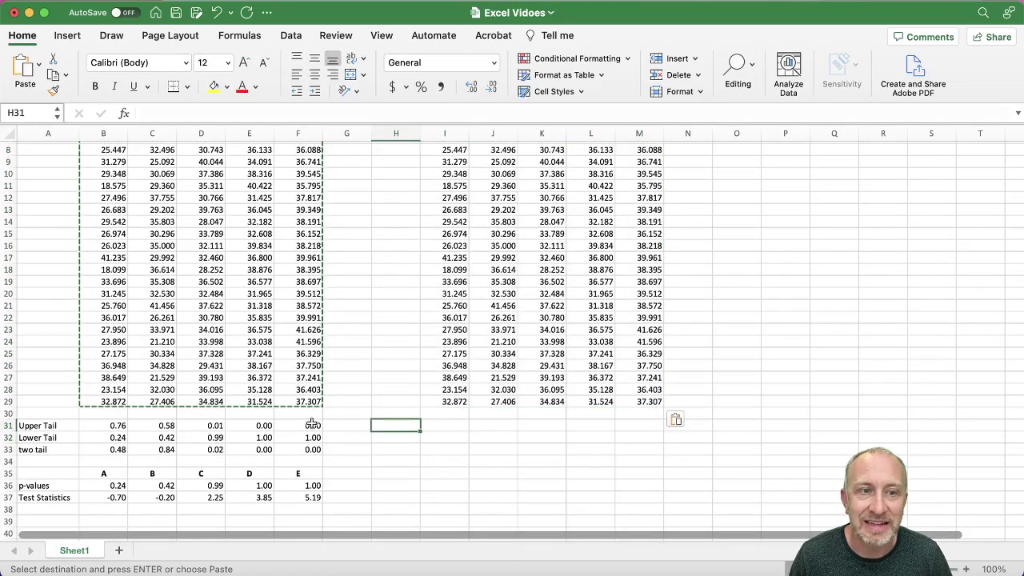
{"action": "left_click_drag", "start_coordinate": [50, 425], "coordinate": [49, 450]}
{"action": "key", "text": "cmd+c"}
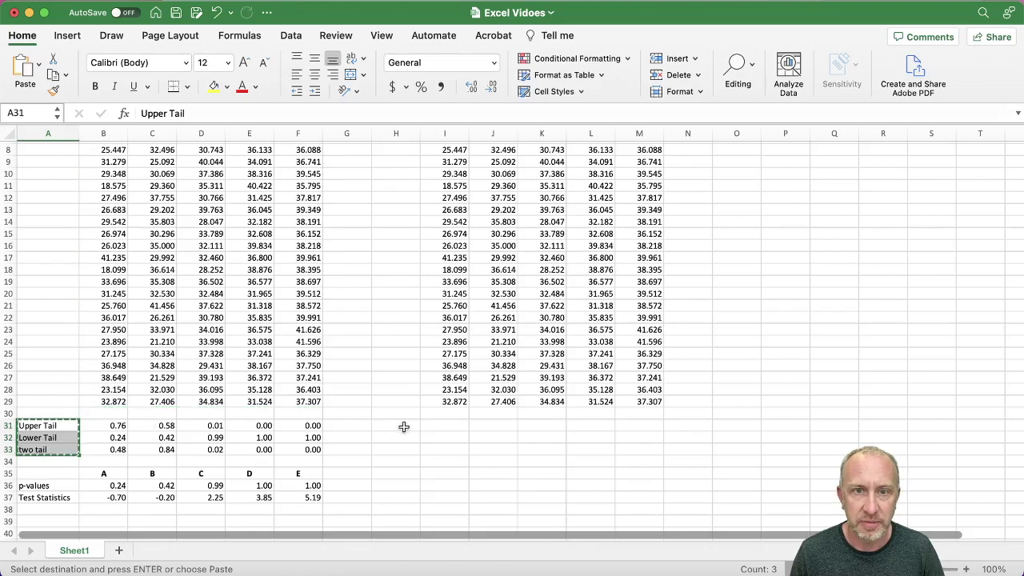
{"action": "left_click", "coordinate": [405, 426]}
{"action": "key", "text": "cmd+v"}
{"action": "left_click", "coordinate": [435, 418]}
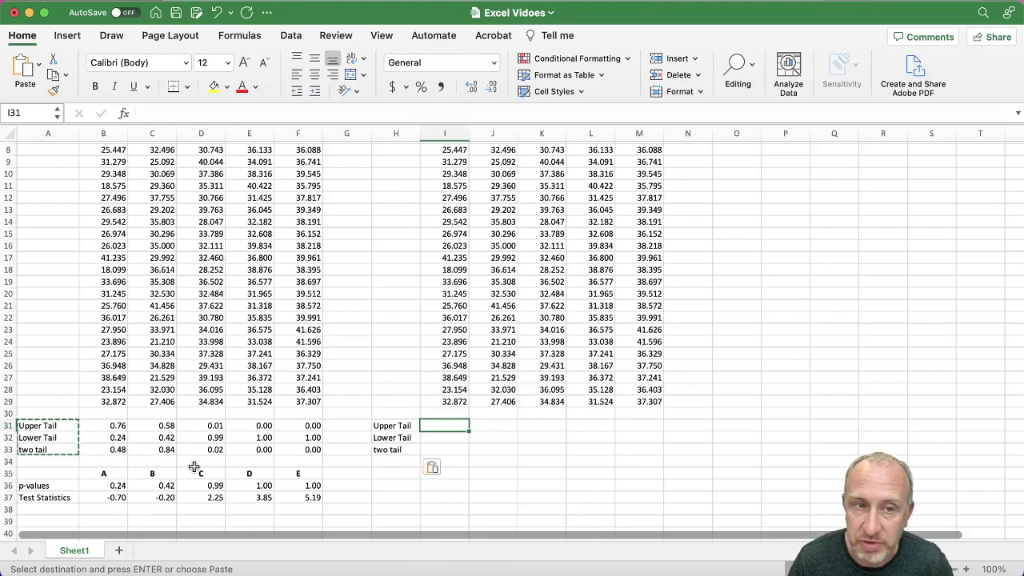
Examine the Upper Tail Z.TEST formula for sample A in cell B31
{"action": "left_click", "coordinate": [114, 428]}
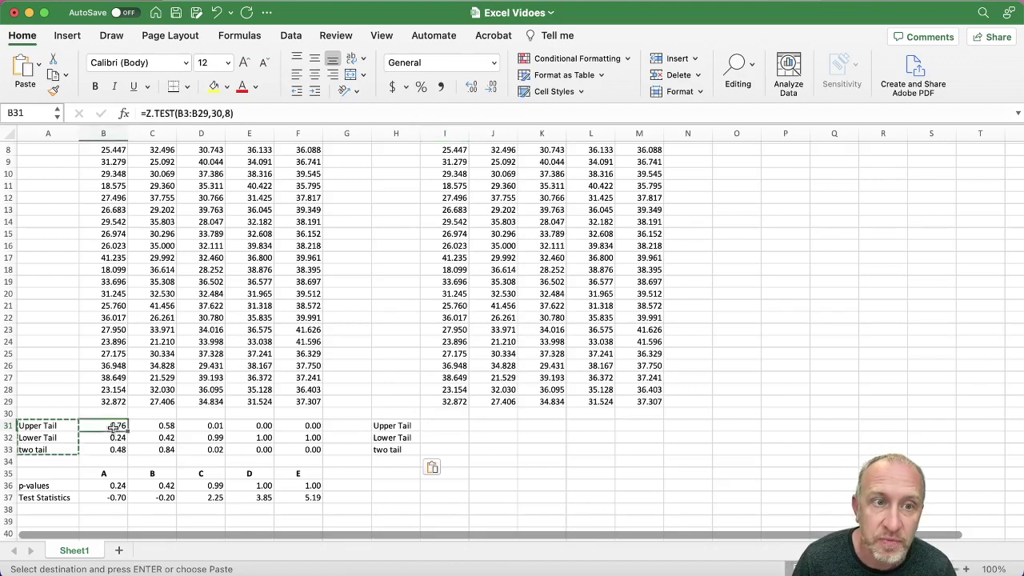
{"action": "left_click", "coordinate": [237, 113]}
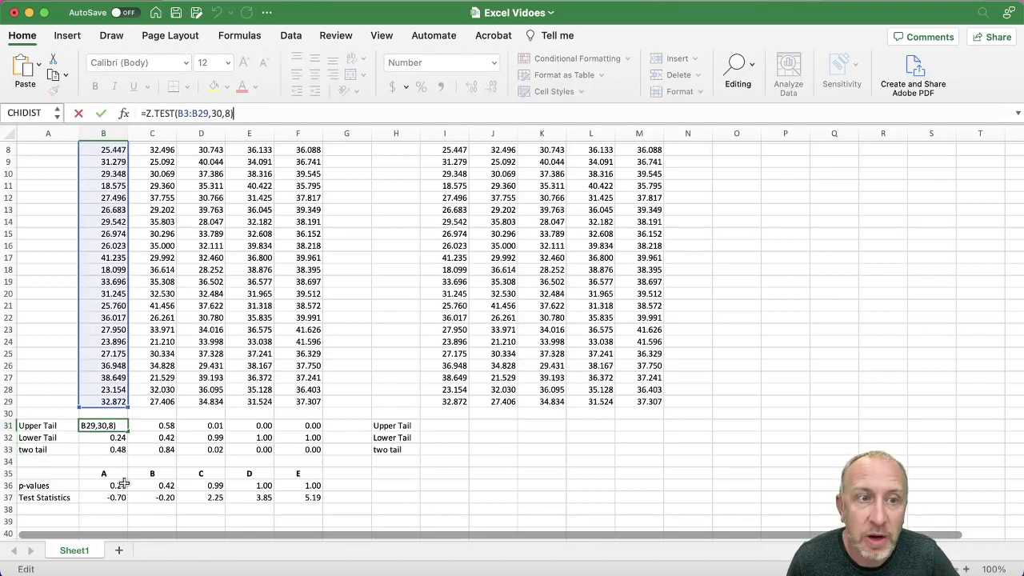
{"action": "left_click", "coordinate": [46, 426]}
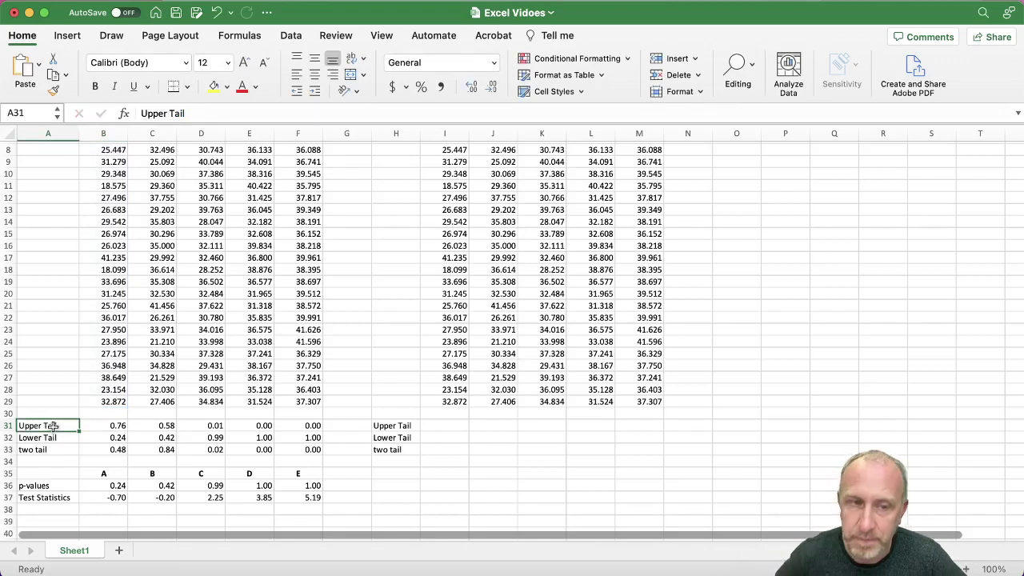
{"action": "left_click", "coordinate": [106, 425]}
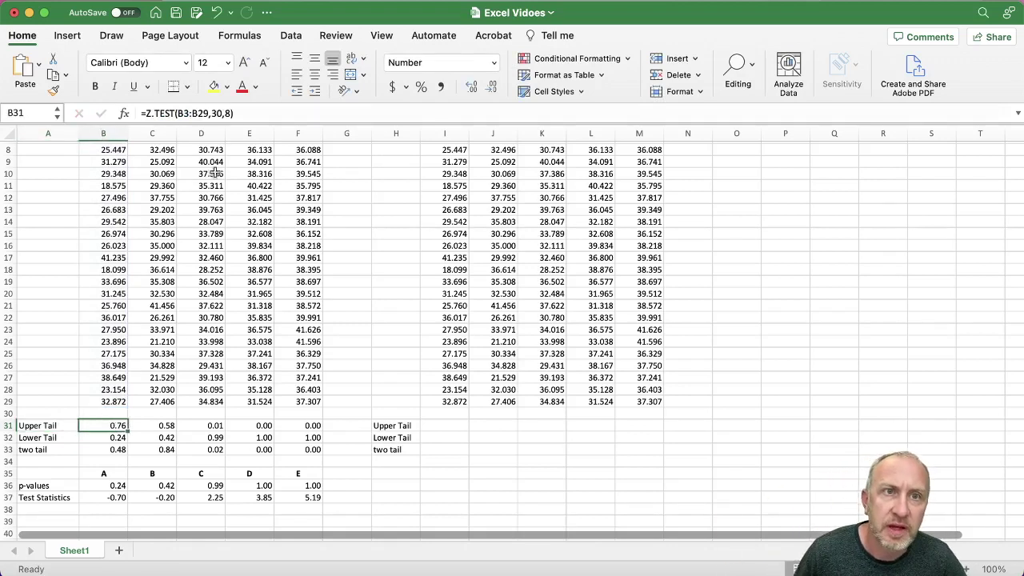
{"action": "left_click", "coordinate": [429, 425]}
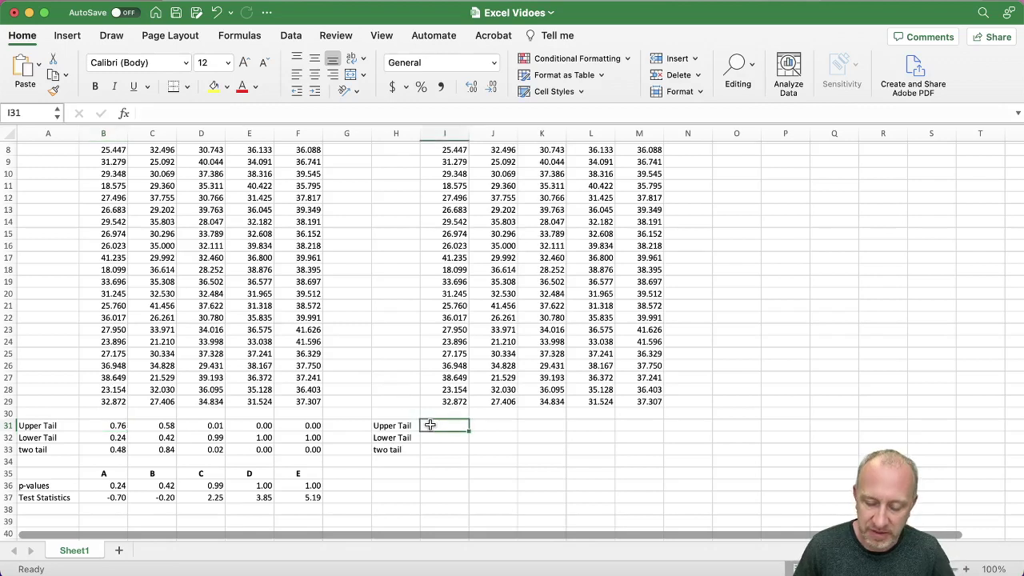
{"action": "type", "text": "=z.test("}
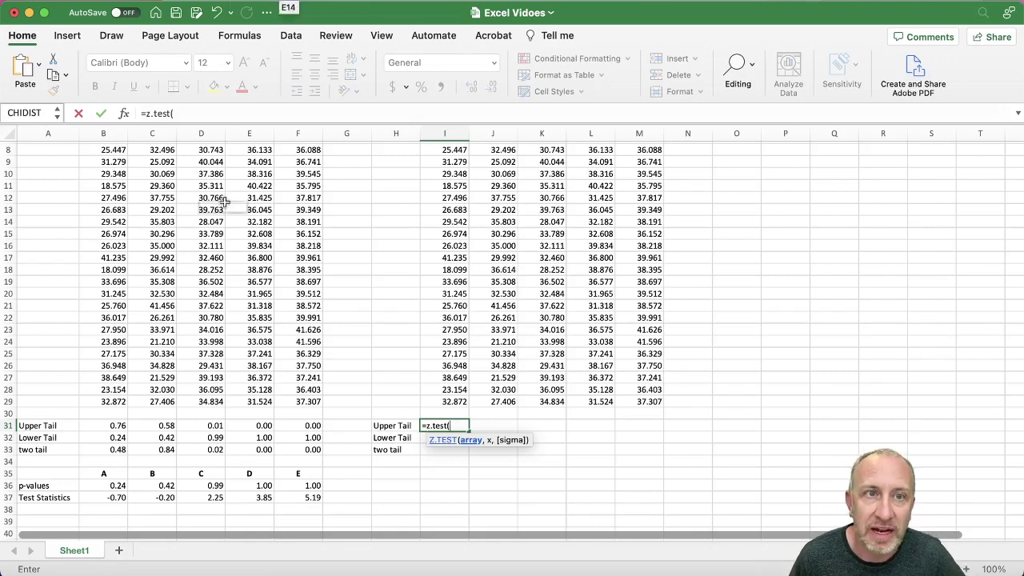
{"action": "left_click", "coordinate": [193, 115]}
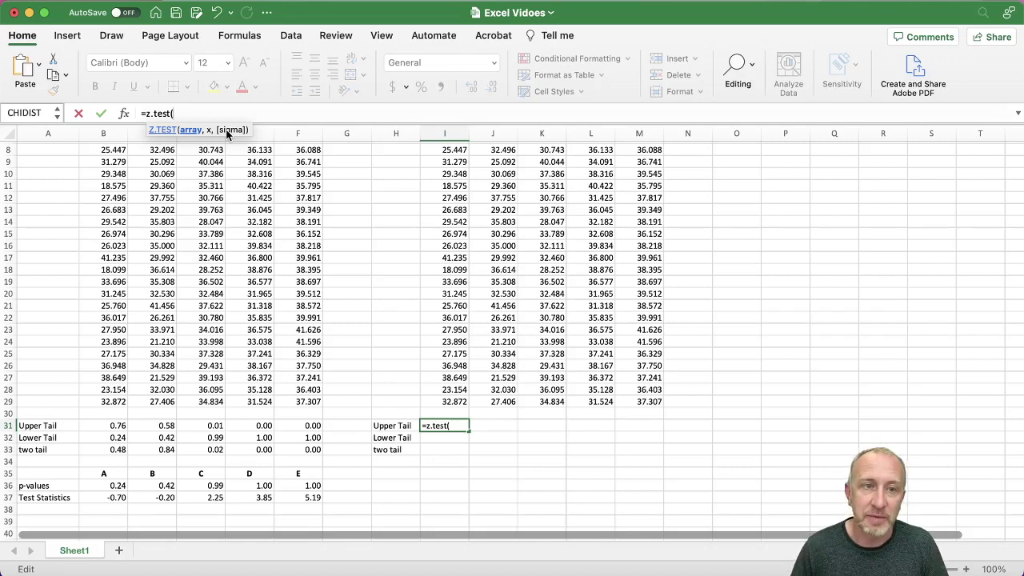
{"action": "key", "text": "Escape"}
Check the hypothesized mean and sigma arguments of the existing Z.TEST formula in B31
{"action": "left_click", "coordinate": [114, 425]}
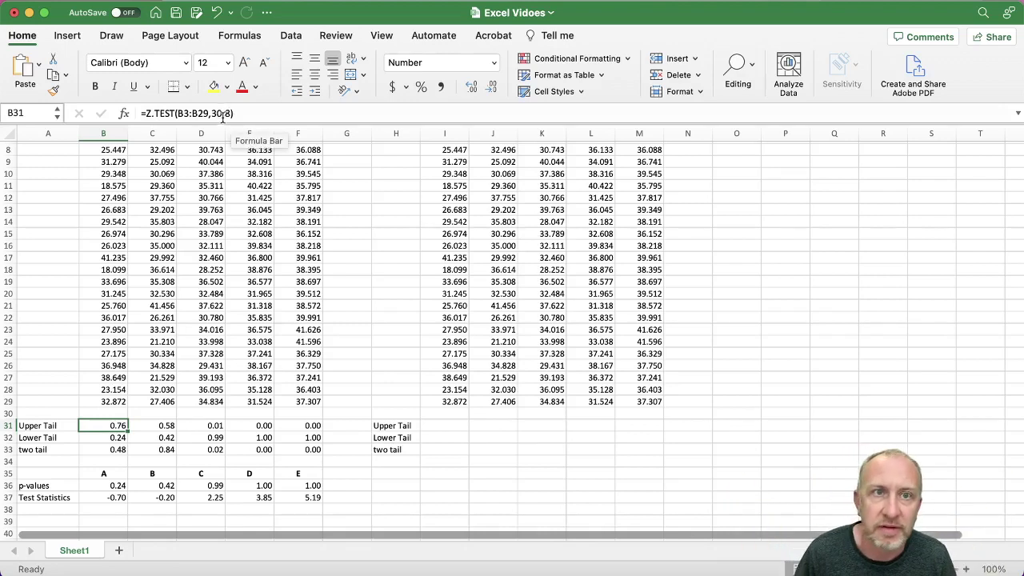
{"action": "left_click", "coordinate": [222, 115]}
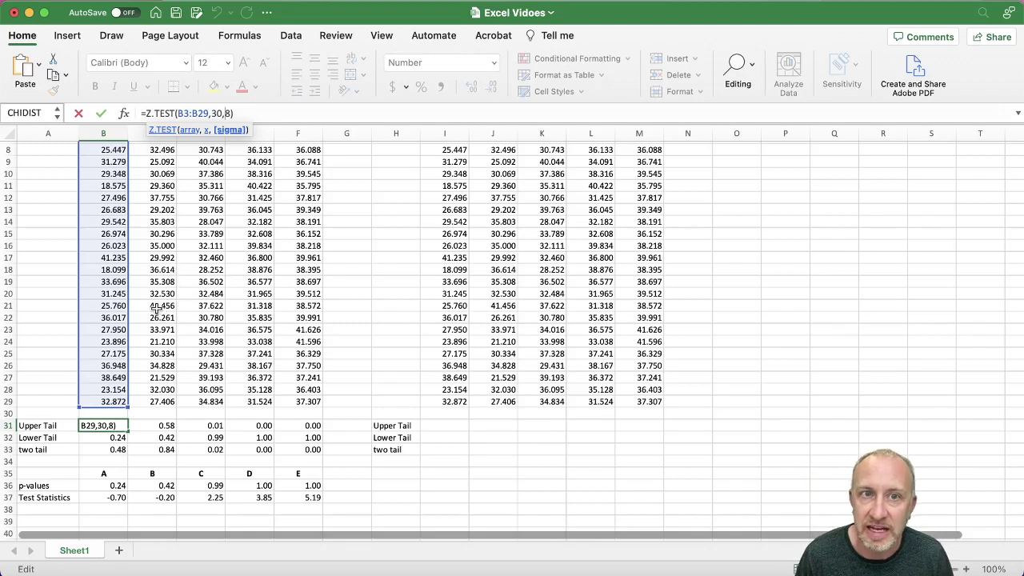
{"action": "key", "text": "Return"}
Enter =Z.TEST(I3:I29,32) in cell I31 for the upper-tail probability of sample A, leaving out the sigma argument
{"action": "left_click", "coordinate": [443, 424]}
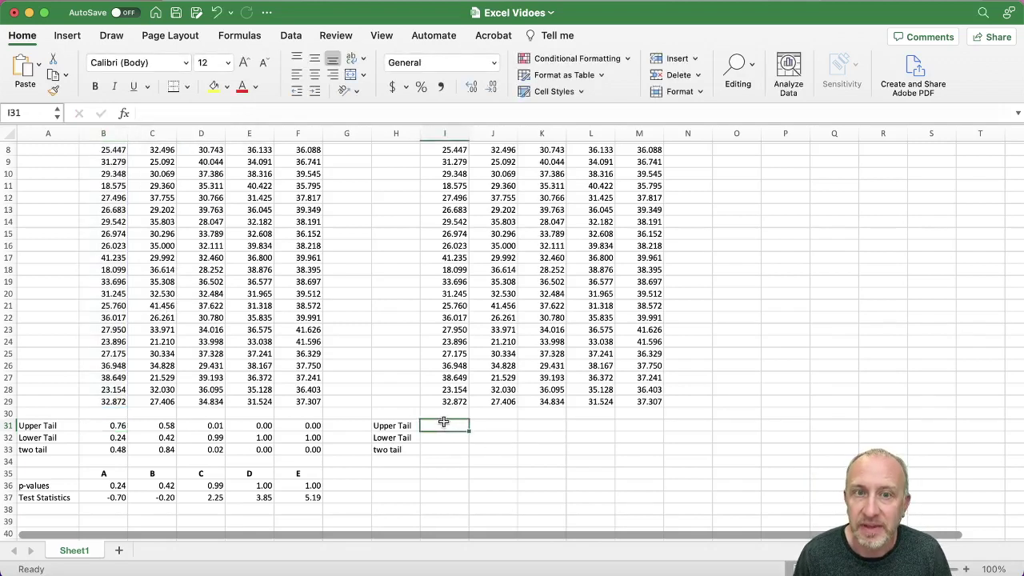
{"action": "type", "text": "=z.test("}
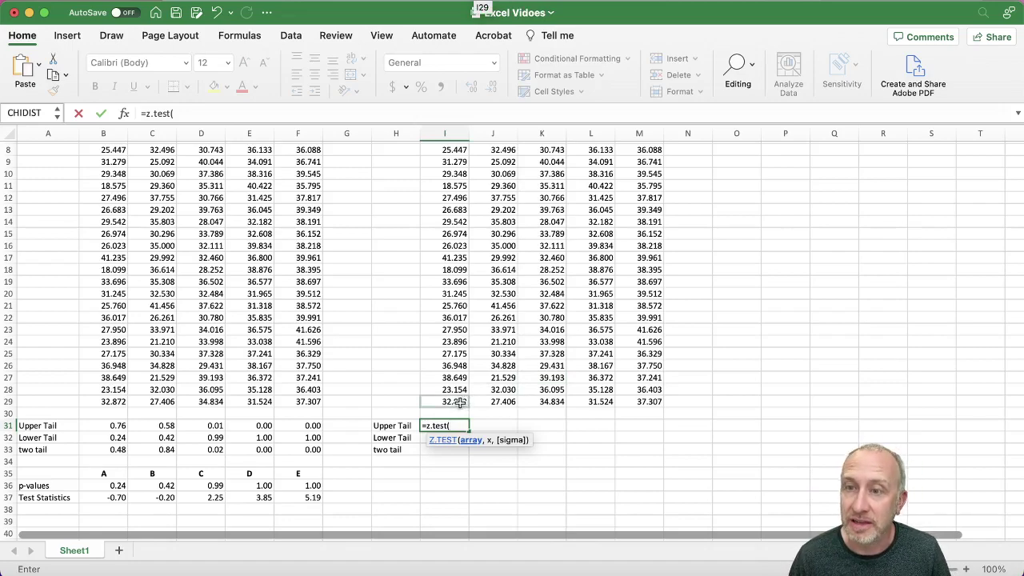
{"action": "left_click_drag", "start_coordinate": [460, 402], "coordinate": [453, 171]}
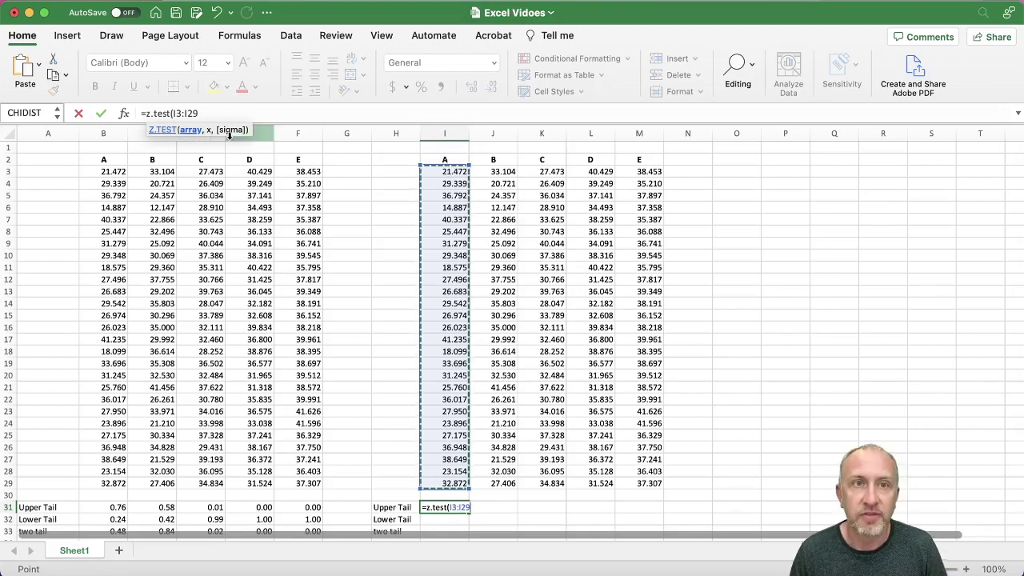
{"action": "type", "text": ","}
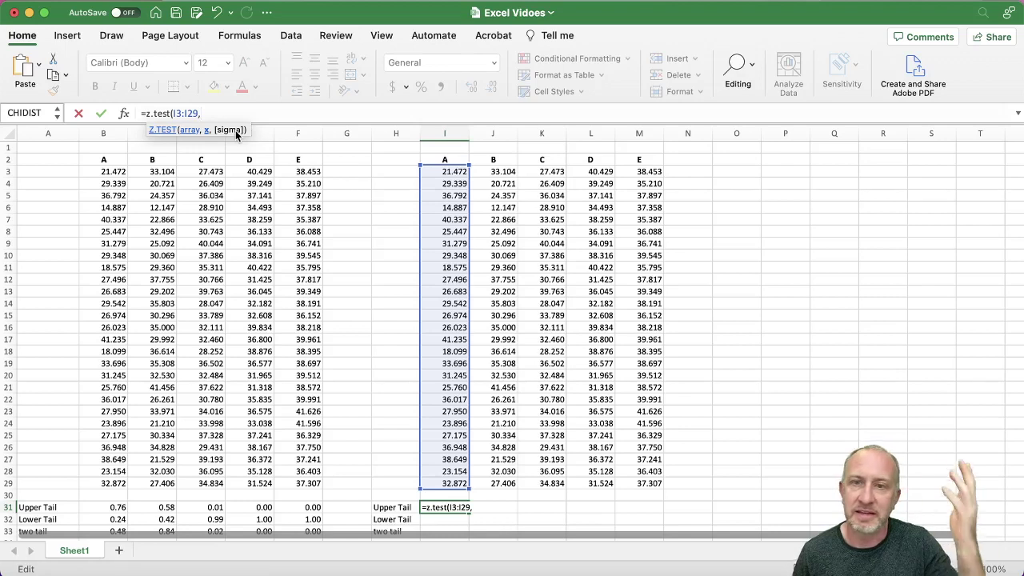
{"action": "type", "text": "32"}
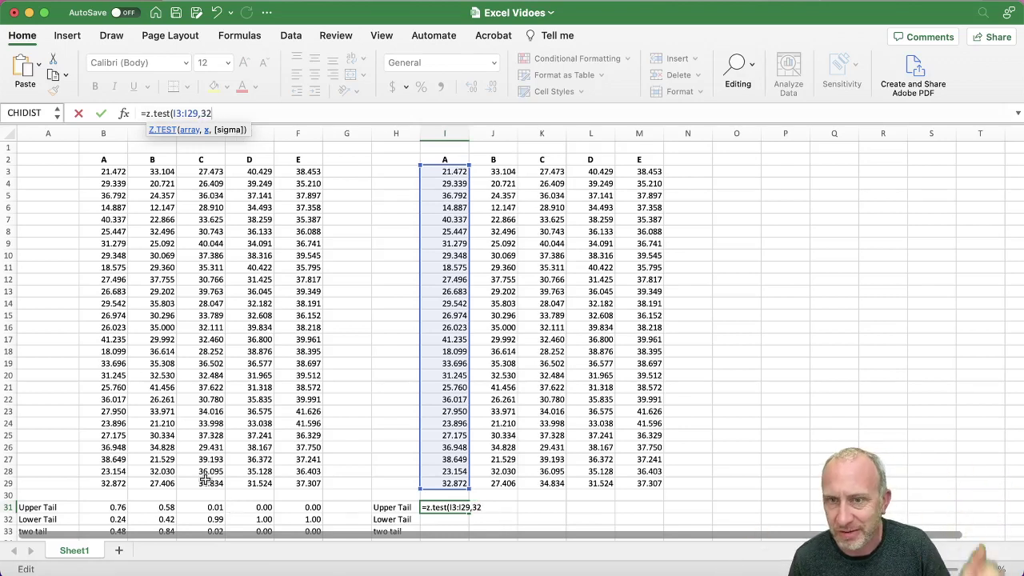
{"action": "type", "text": ","}
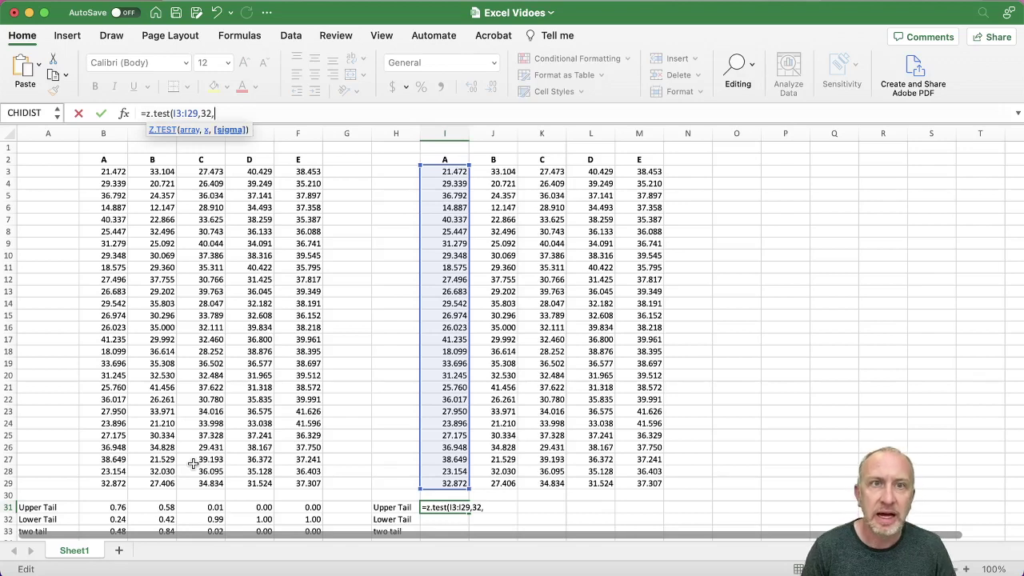
{"action": "key", "text": "BackSpace"}
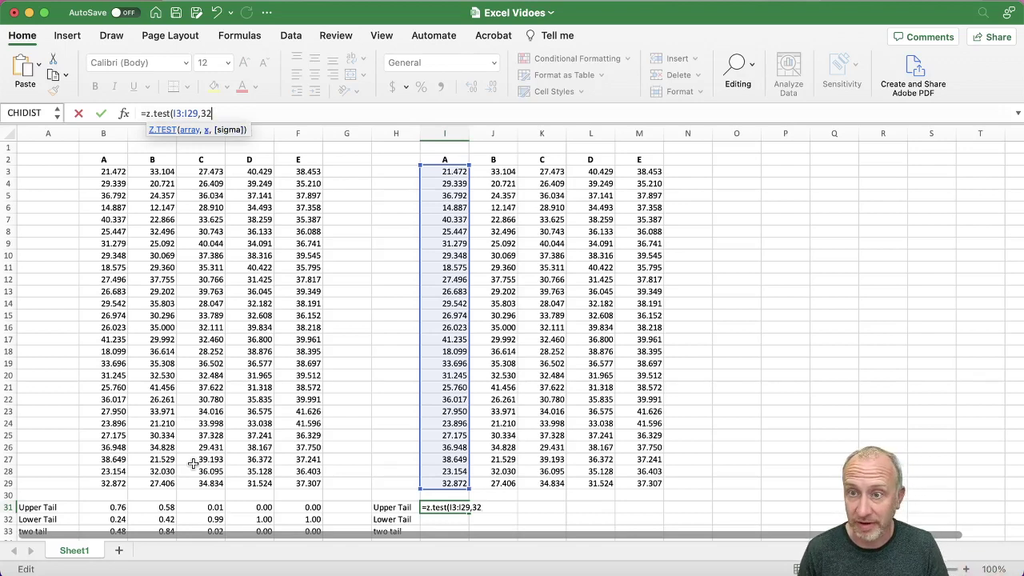
{"action": "type", "text": ")"}
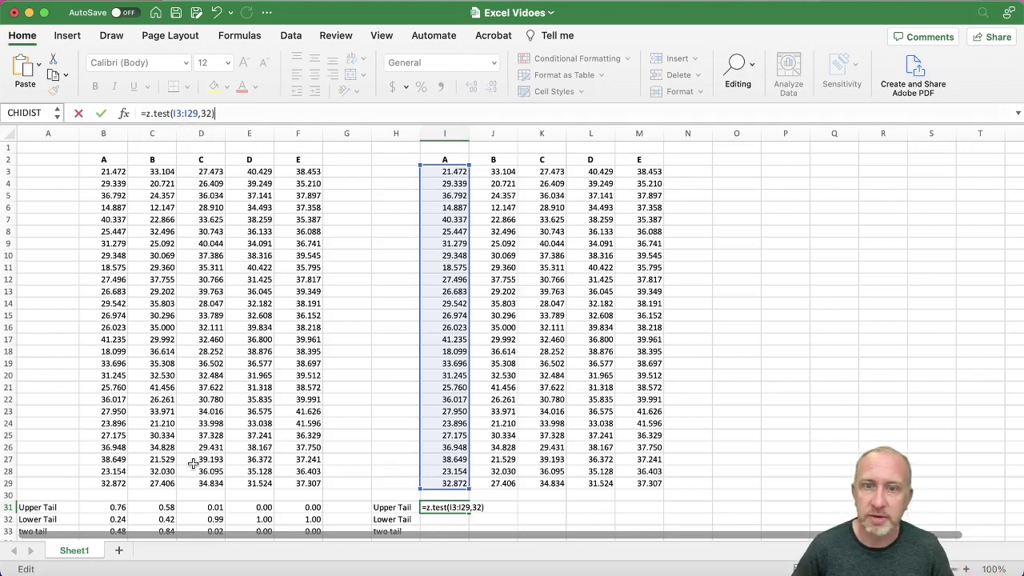
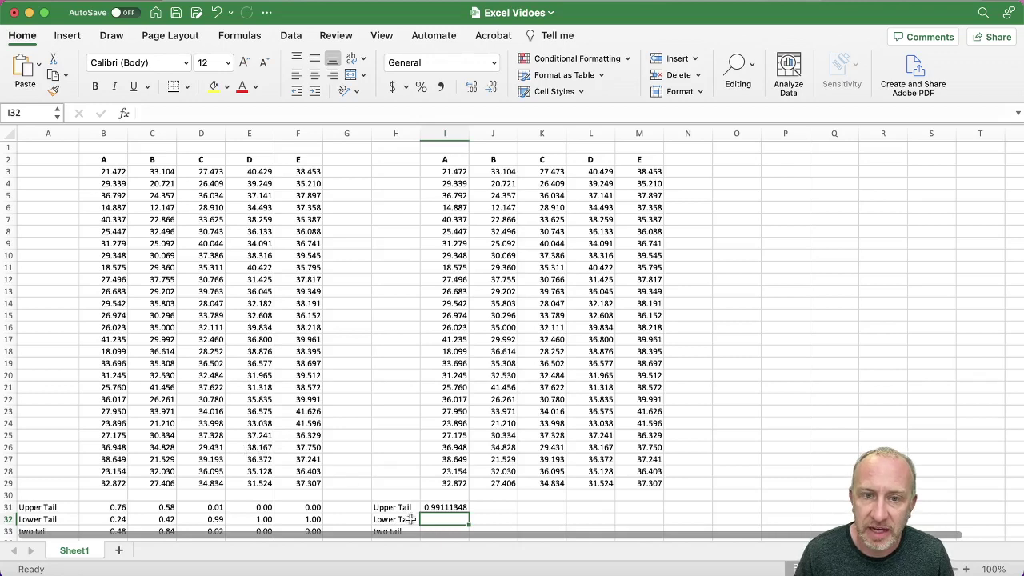
{"action": "left_click", "coordinate": [432, 509]}
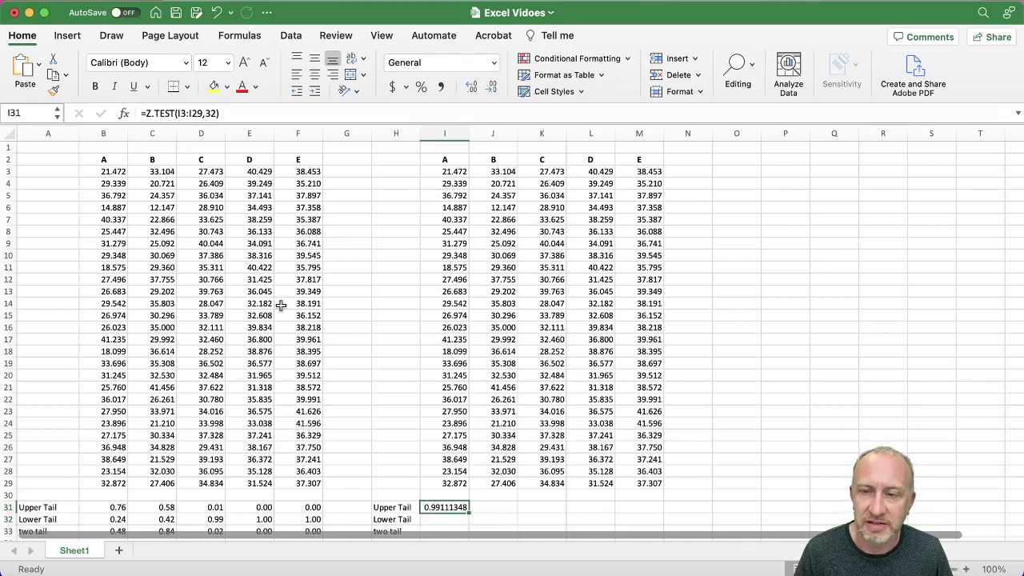
{"action": "scroll", "coordinate": [354, 431], "scroll_direction": "down", "scroll_amount": 2}
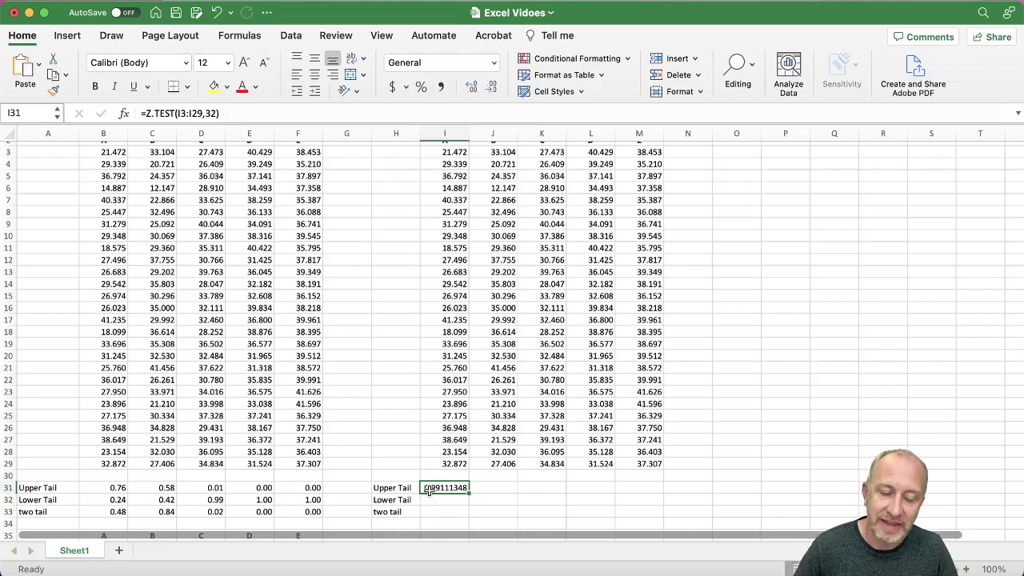
Switch to the Single Population notes and sketch a shaded bell curve with a baseline and centre line beneath Ha: μ < μ0
{"action": "key", "text": "ctrl+Up"}
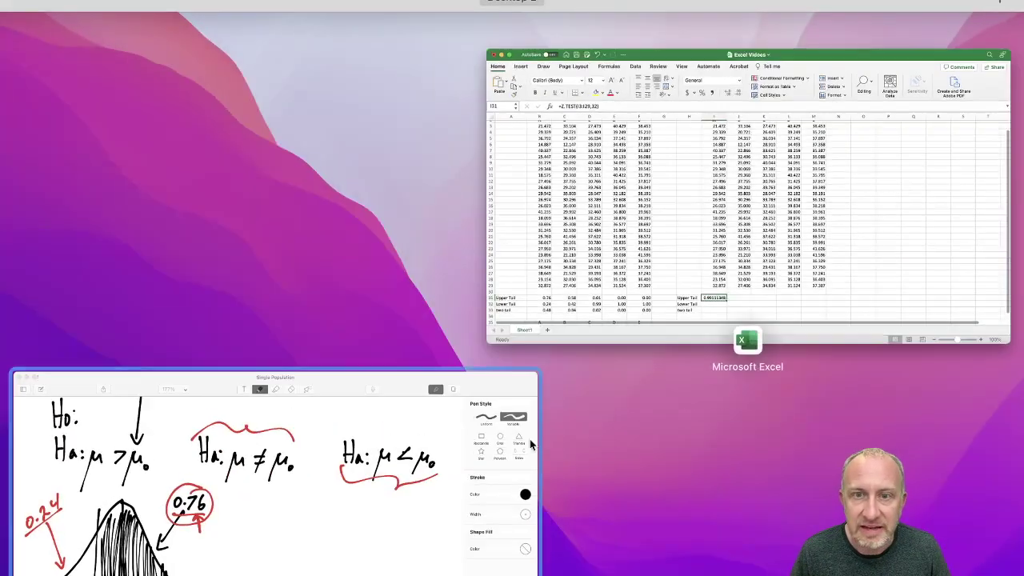
{"action": "left_click", "coordinate": [447, 443]}
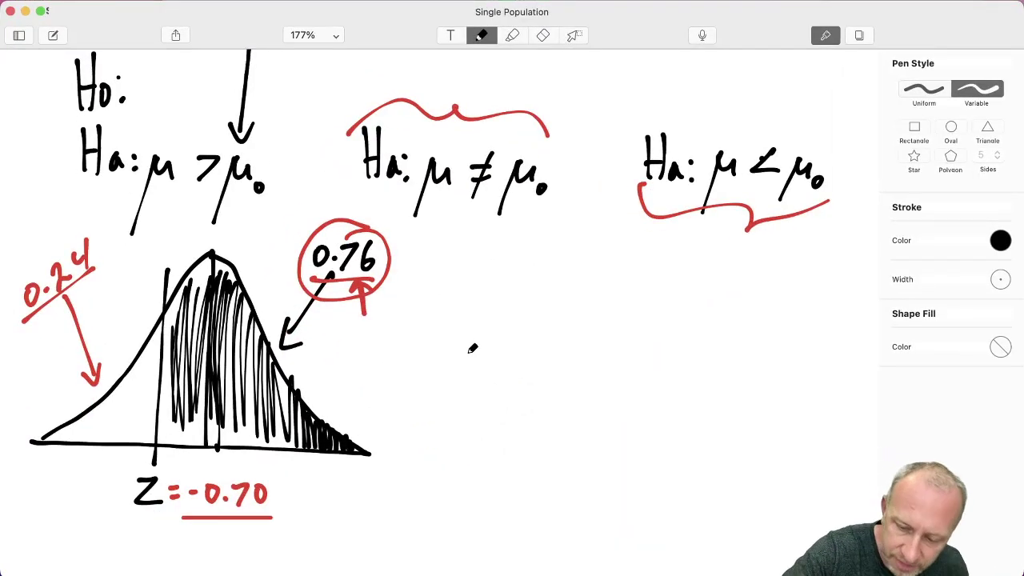
{"action": "left_click_drag", "start_coordinate": [685, 217], "coordinate": [674, 442]}
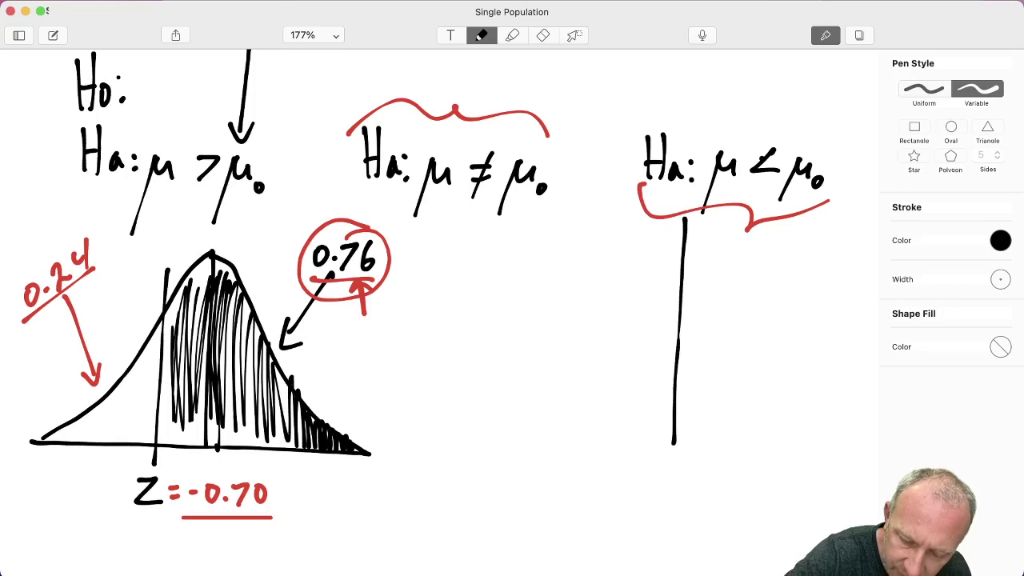
{"action": "left_click_drag", "start_coordinate": [454, 446], "coordinate": [846, 445]}
{"action": "mouse_move", "coordinate": [686, 219]}
{"action": "left_mouse_down"}
{"action": "mouse_move", "coordinate": [615, 325]}
{"action": "mouse_move", "coordinate": [548, 396]}
{"action": "mouse_move", "coordinate": [462, 437]}
{"action": "mouse_move", "coordinate": [726, 250]}
{"action": "mouse_move", "coordinate": [765, 340]}
{"action": "mouse_move", "coordinate": [825, 425]}
{"action": "mouse_move", "coordinate": [887, 446]}
{"action": "mouse_move", "coordinate": [823, 438]}
{"action": "mouse_move", "coordinate": [804, 400]}
{"action": "mouse_move", "coordinate": [746, 445]}
{"action": "mouse_move", "coordinate": [731, 421]}
{"action": "mouse_move", "coordinate": [632, 391]}
{"action": "mouse_move", "coordinate": [621, 327]}
{"action": "mouse_move", "coordinate": [579, 431]}
{"action": "mouse_move", "coordinate": [562, 395]}
{"action": "mouse_move", "coordinate": [542, 438]}
{"action": "mouse_move", "coordinate": [535, 419]}
{"action": "mouse_move", "coordinate": [493, 441]}
{"action": "left_mouse_up"}
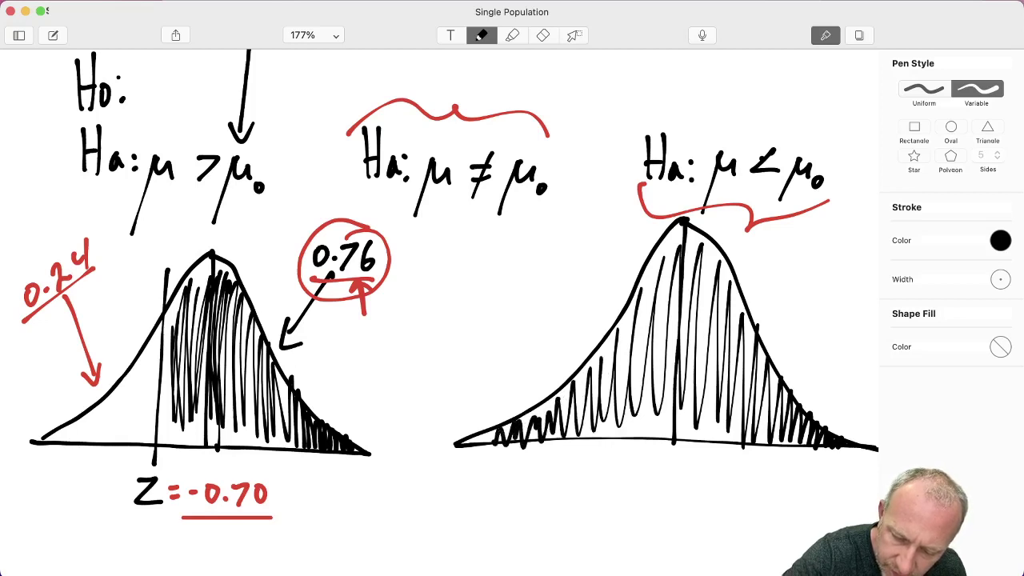
Label the shaded area of the second bell curve 0.99 with an arrow, and mark a vertical line labelled t in its lower tail
{"action": "mouse_move", "coordinate": [807, 280]}
{"action": "left_mouse_down"}
{"action": "mouse_move", "coordinate": [781, 320]}
{"action": "mouse_move", "coordinate": [789, 330]}
{"action": "left_mouse_up"}
{"action": "mouse_move", "coordinate": [792, 245]}
{"action": "left_mouse_down"}
{"action": "mouse_move", "coordinate": [778, 263]}
{"action": "mouse_move", "coordinate": [792, 245]}
{"action": "mouse_move", "coordinate": [822, 254]}
{"action": "mouse_move", "coordinate": [824, 266]}
{"action": "left_mouse_up"}
{"action": "left_click", "coordinate": [802, 261]}
{"action": "left_click_drag", "start_coordinate": [850, 240], "coordinate": [847, 267]}
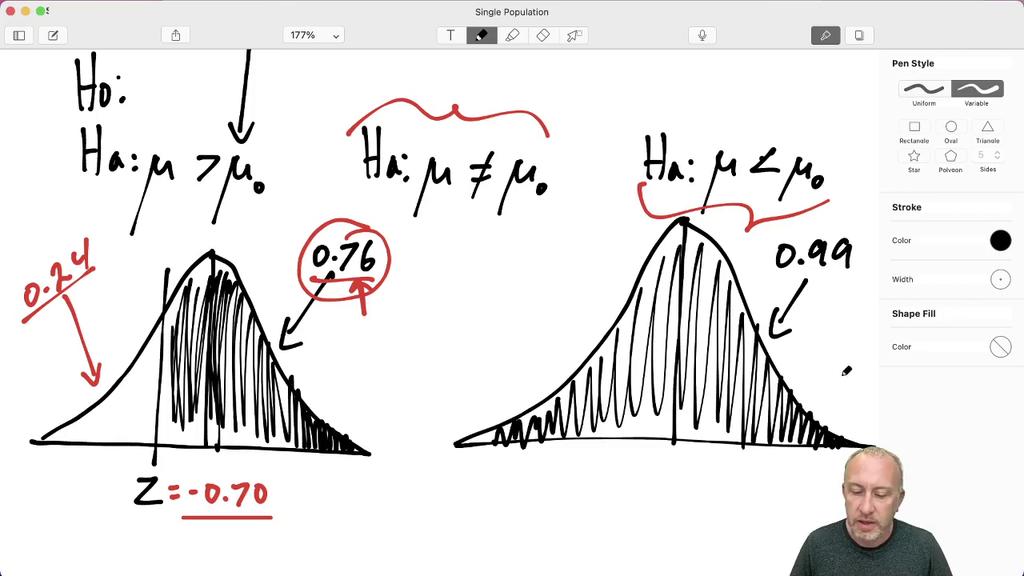
{"action": "mouse_move", "coordinate": [501, 389]}
{"action": "left_mouse_down"}
{"action": "mouse_move", "coordinate": [496, 507]}
{"action": "mouse_move", "coordinate": [499, 485]}
{"action": "left_mouse_up"}
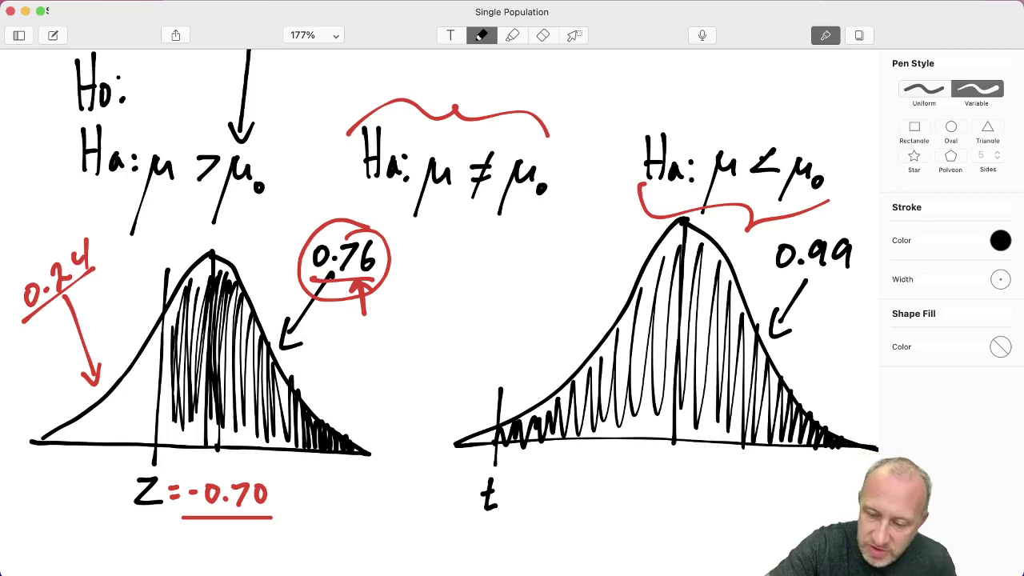
Set the pen stroke to red and draw an arrow pointing at the unshaded lower tail beyond the t line
{"action": "left_click", "coordinate": [1000, 240]}
{"action": "left_click", "coordinate": [943, 288]}
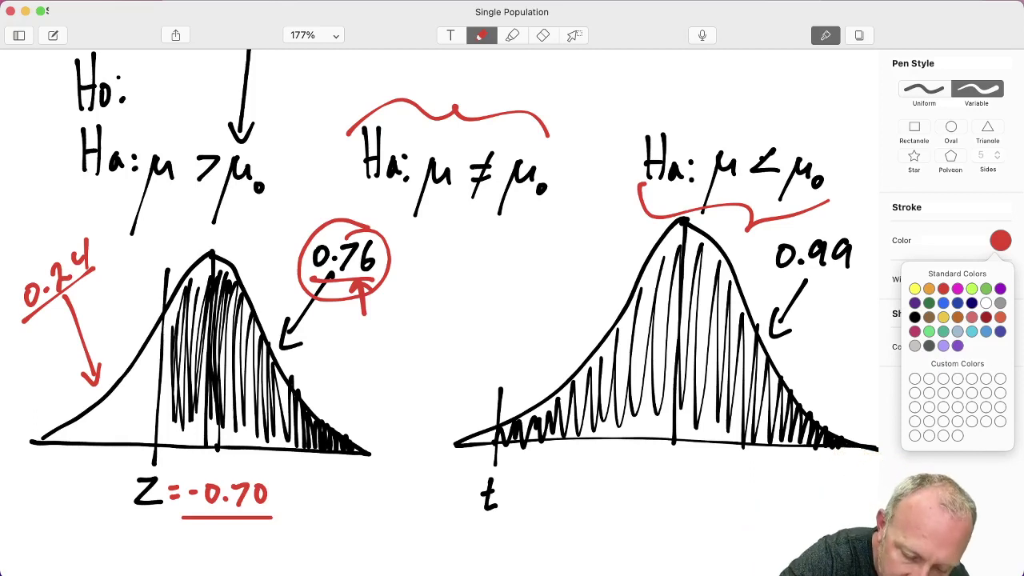
{"action": "mouse_move", "coordinate": [454, 351]}
{"action": "left_mouse_down"}
{"action": "mouse_move", "coordinate": [479, 435]}
{"action": "mouse_move", "coordinate": [483, 413]}
{"action": "left_mouse_up"}
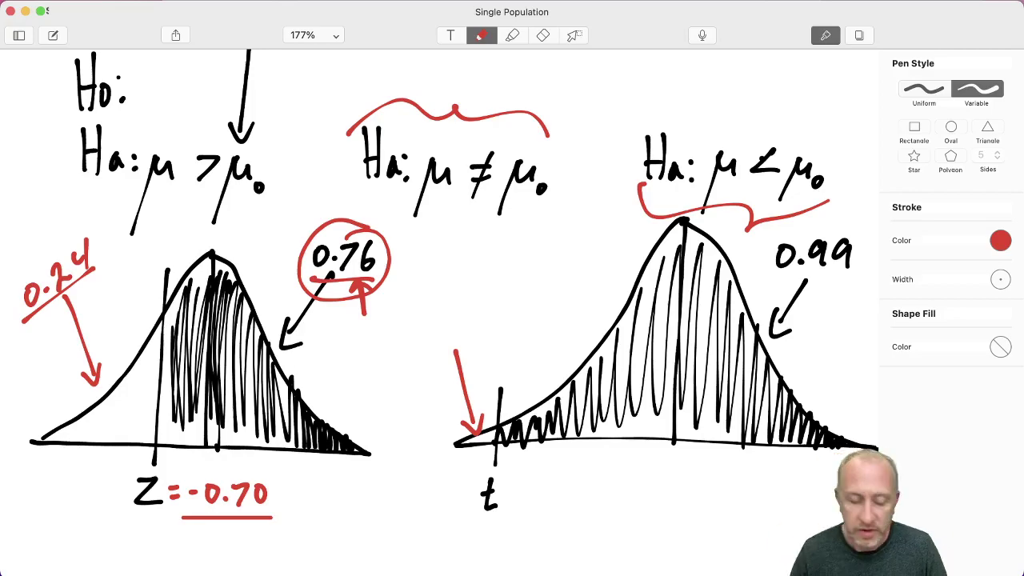
Switch to Excel and enter =1-I31 in cell I32 for the Lower Tail probability of sample A
{"action": "key", "text": "ctrl+Up"}
{"action": "left_click", "coordinate": [347, 270]}
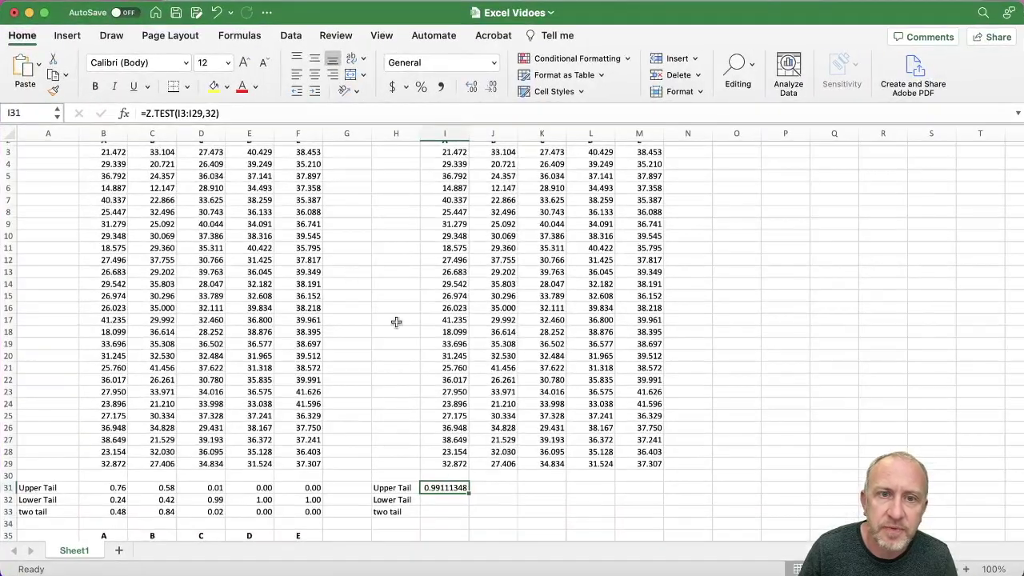
{"action": "left_click", "coordinate": [462, 501]}
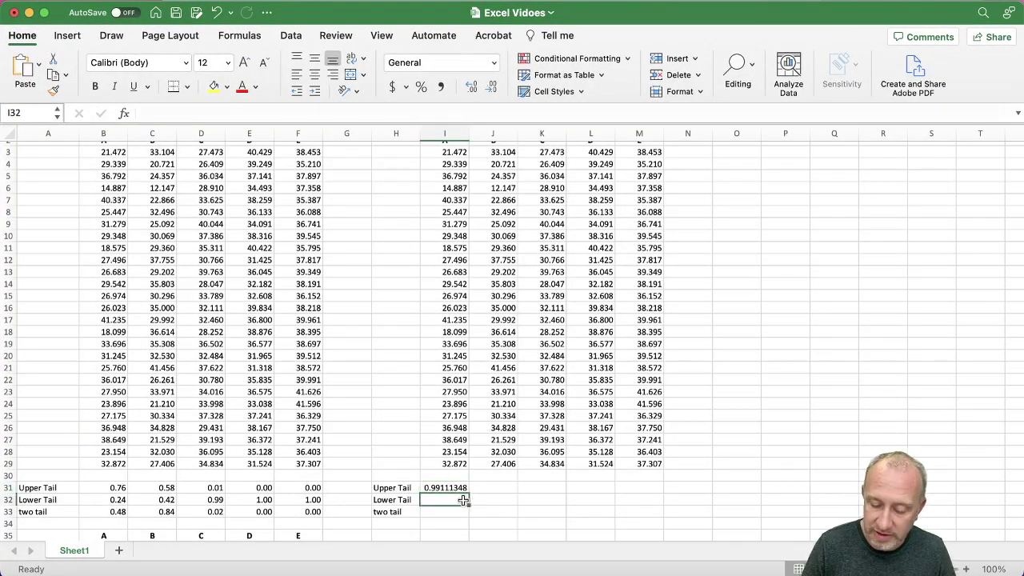
{"action": "type", "text": "="}
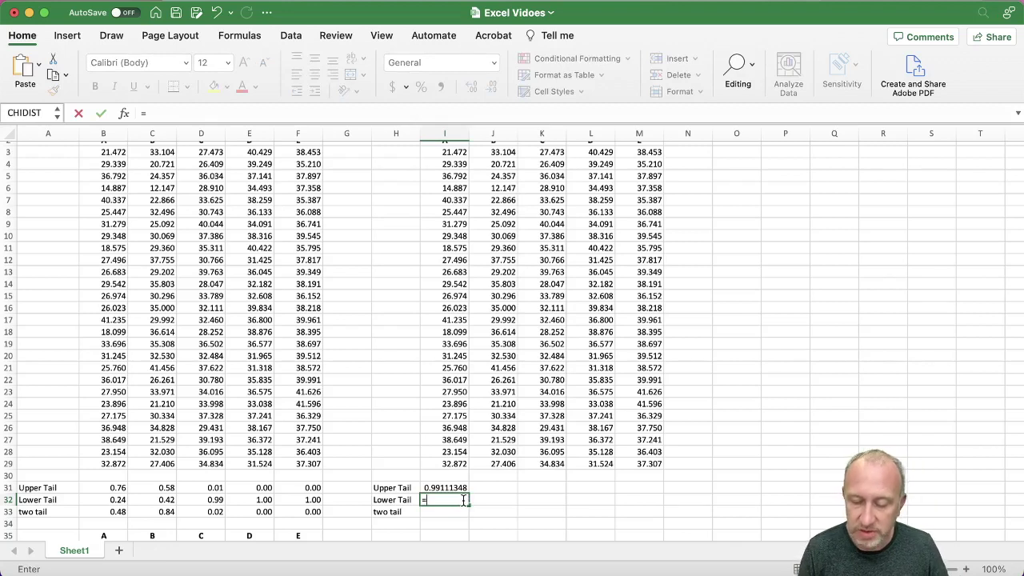
{"action": "type", "text": "1-"}
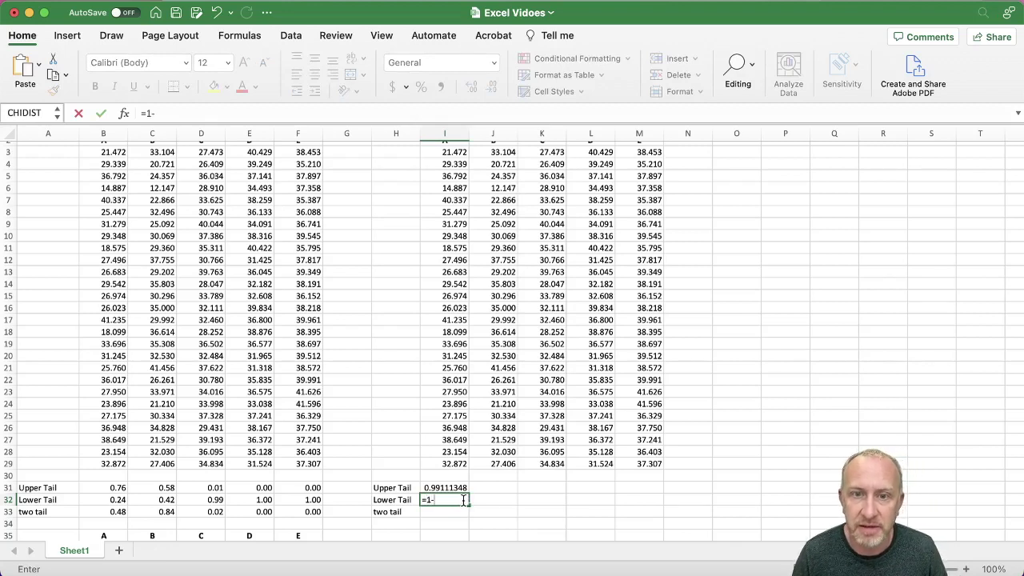
{"action": "left_click", "coordinate": [463, 488]}
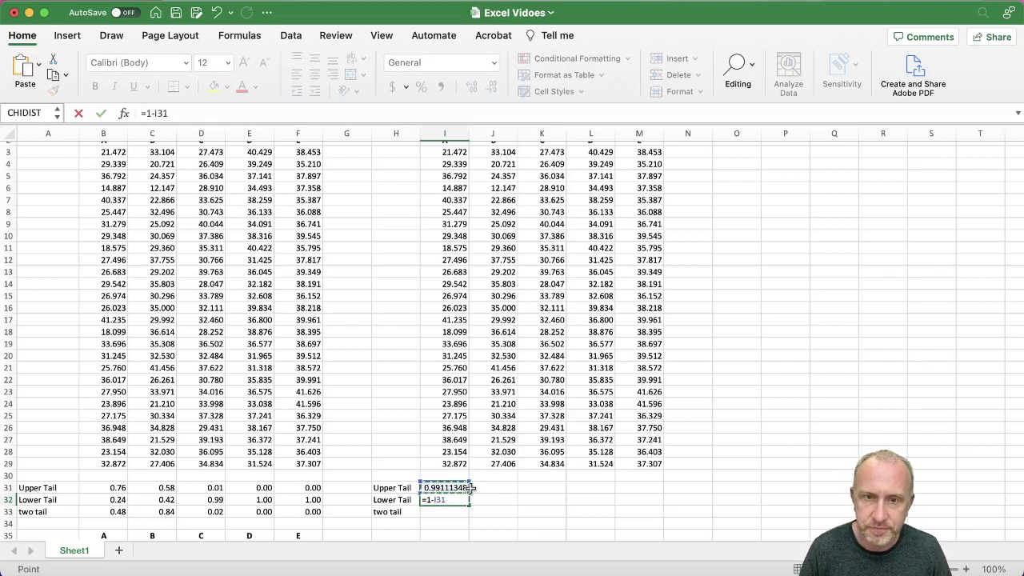
{"action": "key", "text": "Return"}
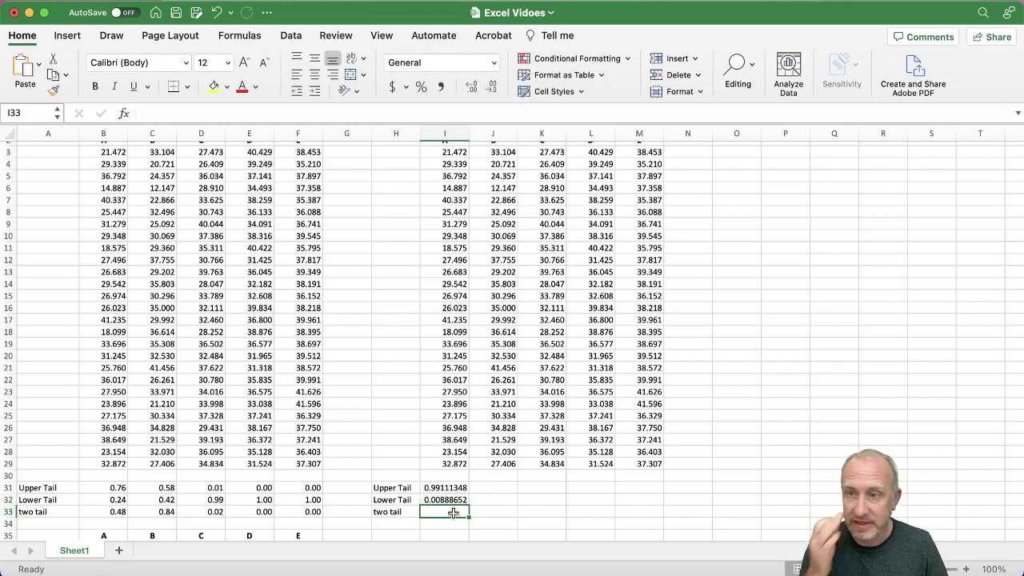
Enter =2*MIN(I31:I32) in cell I33 for the two tail probability of sample A
{"action": "type", "text": "=2"}
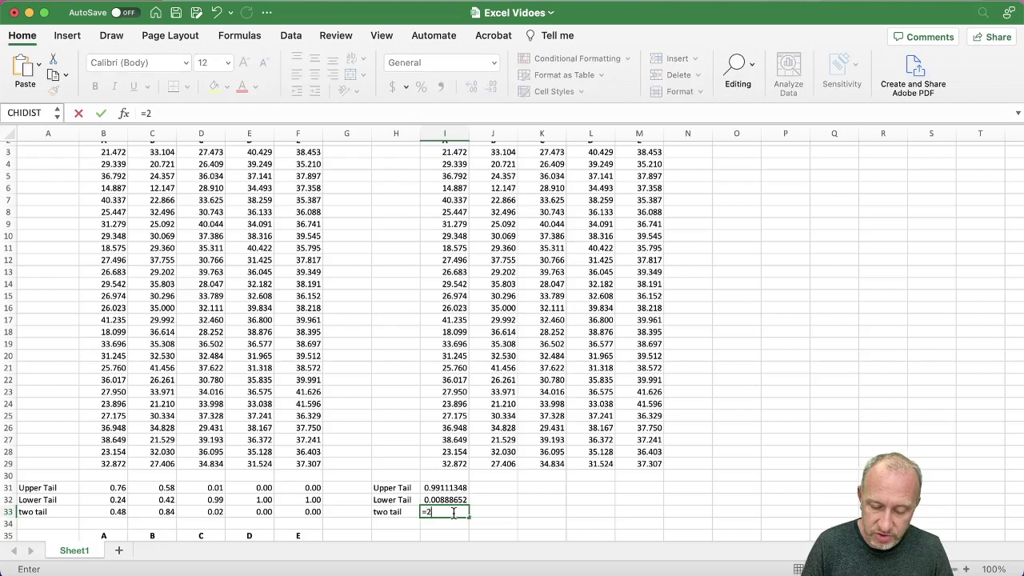
{"action": "type", "text": "*"}
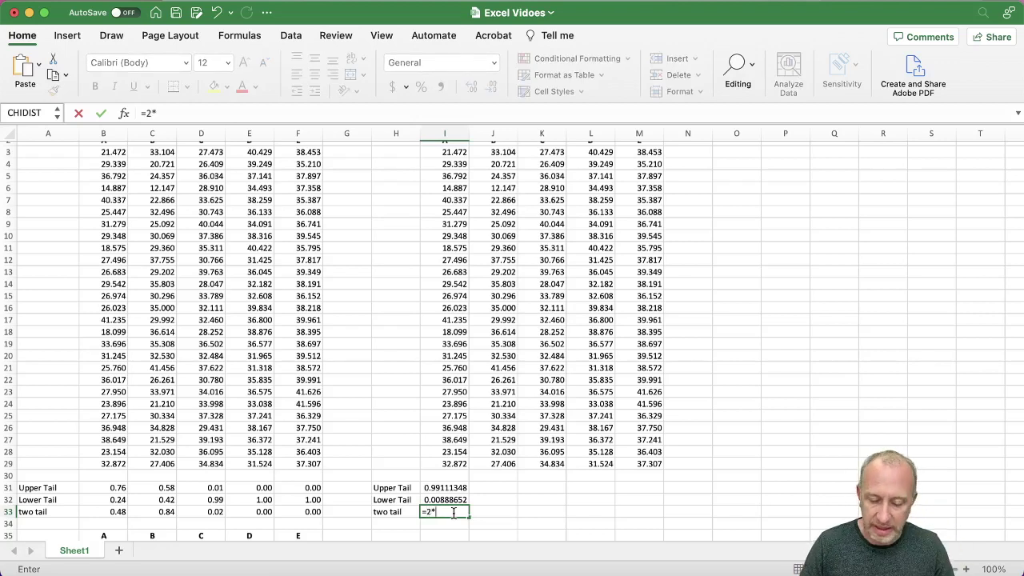
{"action": "type", "text": "min("}
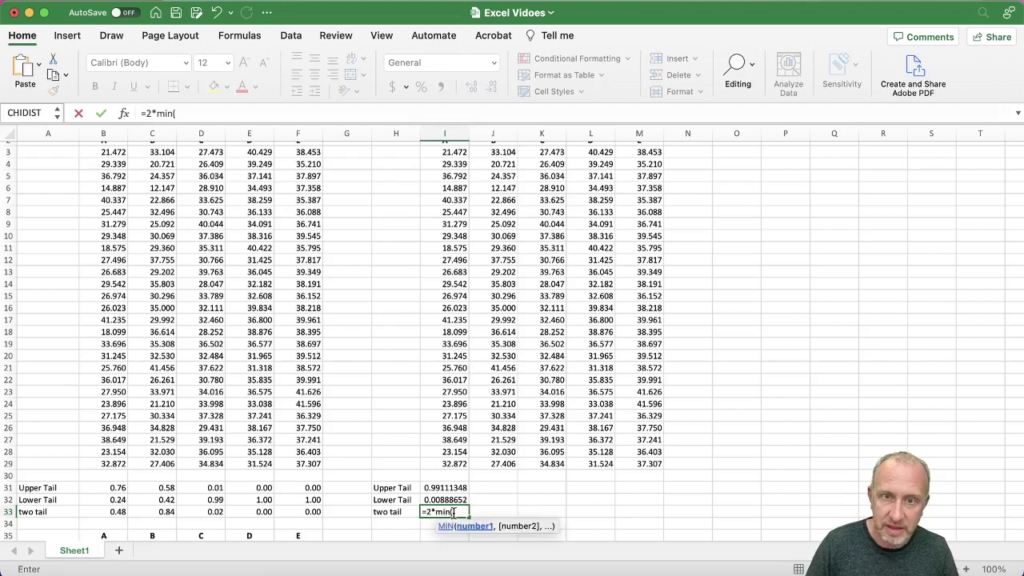
{"action": "left_click_drag", "start_coordinate": [453, 489], "coordinate": [453, 500]}
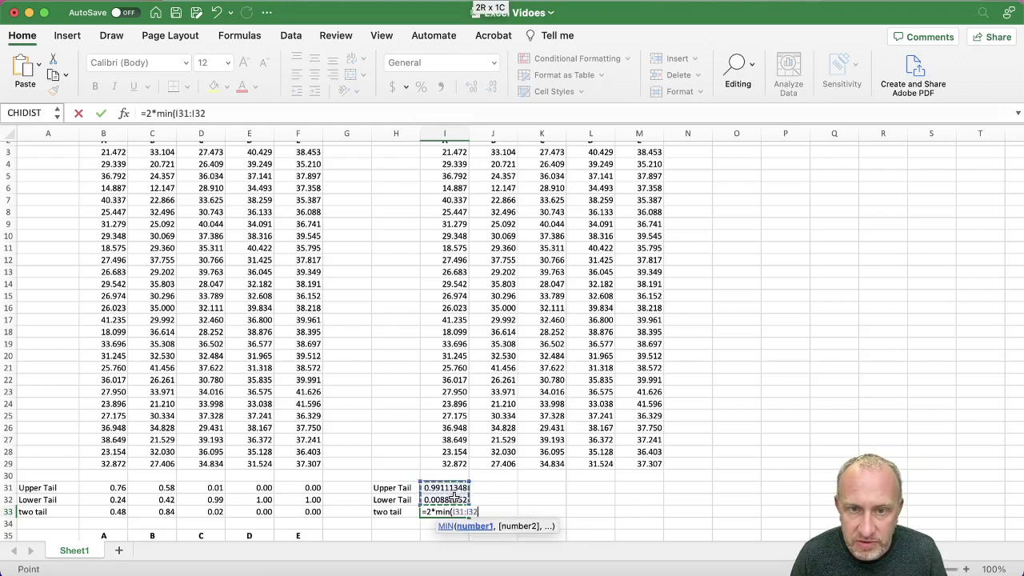
{"action": "type", "text": ")"}
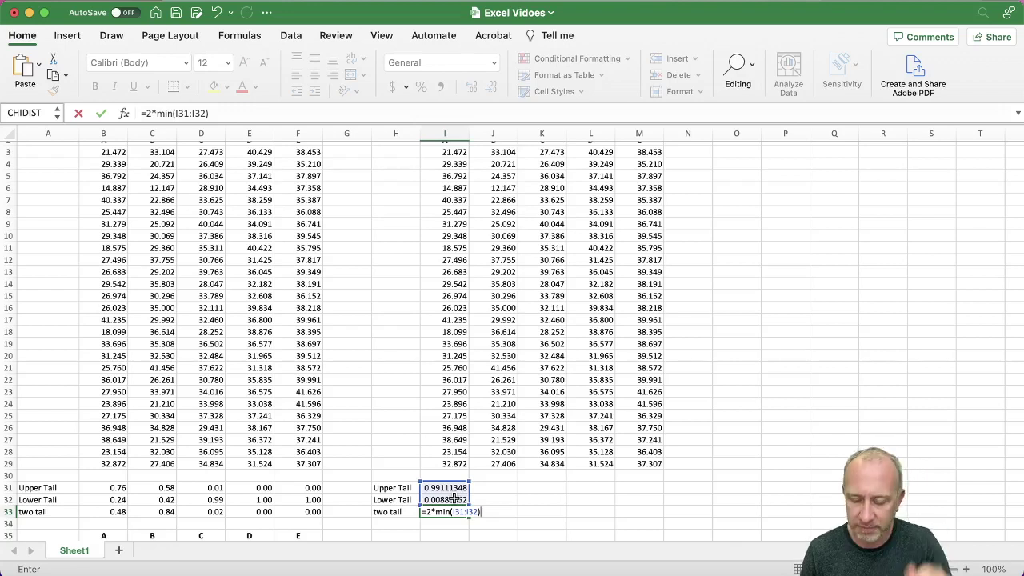
{"action": "key", "text": "Return"}
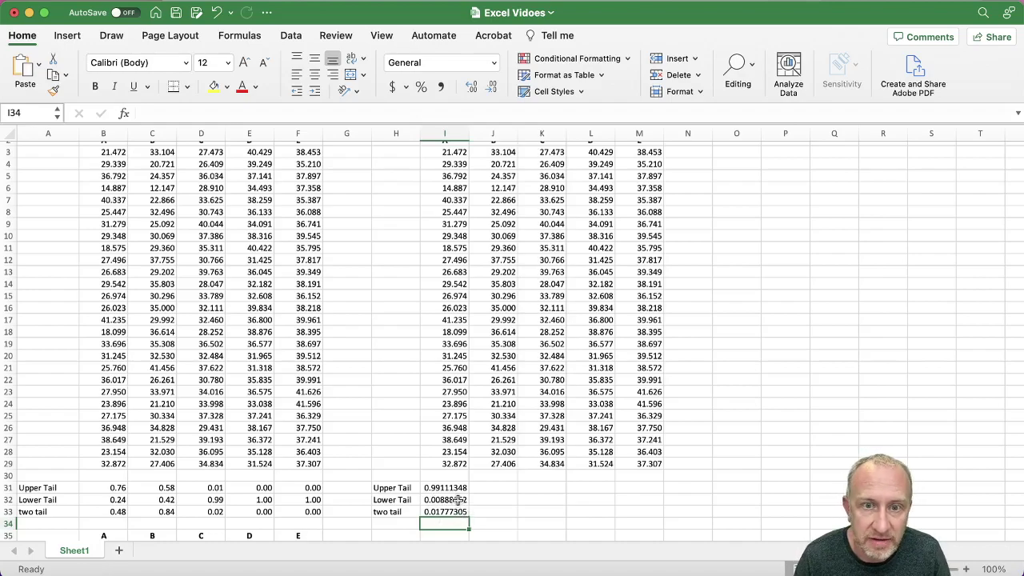
Switch to the Single Population notes and write 0.01 in red above the arrow pointing at the lower tail
{"action": "key", "text": "ctrl+Up"}
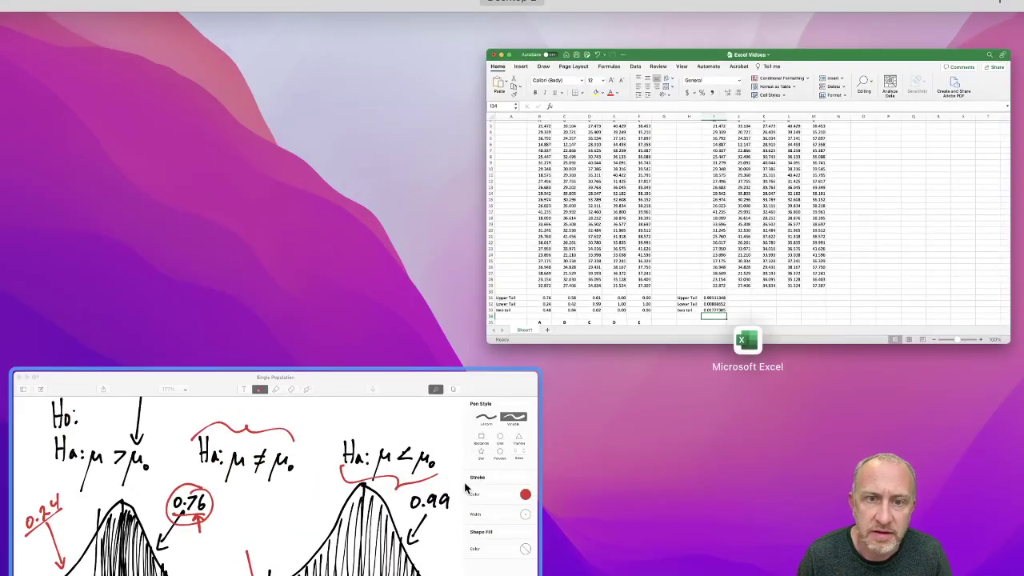
{"action": "left_click", "coordinate": [469, 479]}
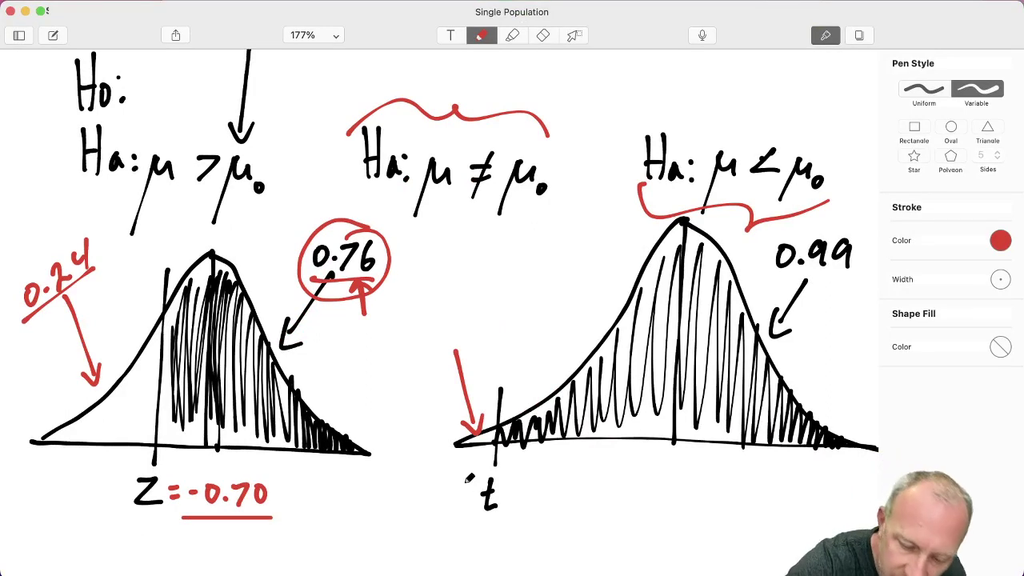
{"action": "mouse_move", "coordinate": [425, 330]}
{"action": "left_mouse_down"}
{"action": "mouse_move", "coordinate": [450, 327]}
{"action": "mouse_move", "coordinate": [453, 339]}
{"action": "left_mouse_up"}
{"action": "left_click", "coordinate": [438, 338]}
{"action": "left_click_drag", "start_coordinate": [464, 323], "coordinate": [465, 339]}
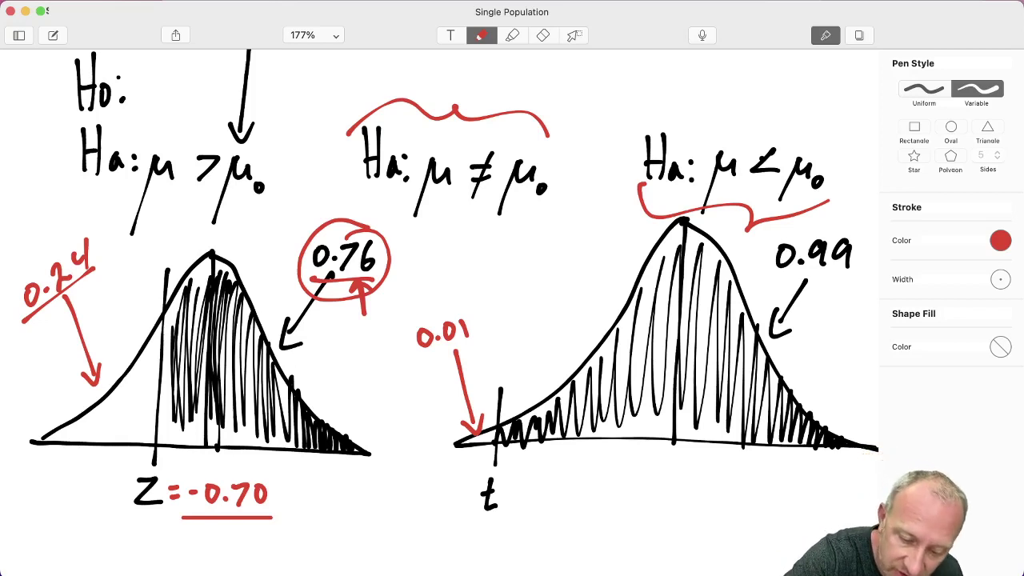
Write ×2 = 0.02 in red above the 0.01 label, with an arrow linking the doubling to that label
{"action": "mouse_move", "coordinate": [437, 274]}
{"action": "left_mouse_down"}
{"action": "mouse_move", "coordinate": [447, 314]}
{"action": "mouse_move", "coordinate": [456, 300]}
{"action": "mouse_move", "coordinate": [437, 258]}
{"action": "mouse_move", "coordinate": [434, 274]}
{"action": "left_mouse_up"}
{"action": "mouse_move", "coordinate": [441, 250]}
{"action": "left_mouse_down"}
{"action": "mouse_move", "coordinate": [455, 245]}
{"action": "mouse_move", "coordinate": [459, 264]}
{"action": "left_mouse_up"}
{"action": "left_click_drag", "start_coordinate": [471, 243], "coordinate": [485, 248]}
{"action": "mouse_move", "coordinate": [495, 233]}
{"action": "left_mouse_down"}
{"action": "mouse_move", "coordinate": [498, 245]}
{"action": "mouse_move", "coordinate": [522, 240]}
{"action": "left_mouse_up"}
{"action": "left_click_drag", "start_coordinate": [538, 219], "coordinate": [548, 243]}
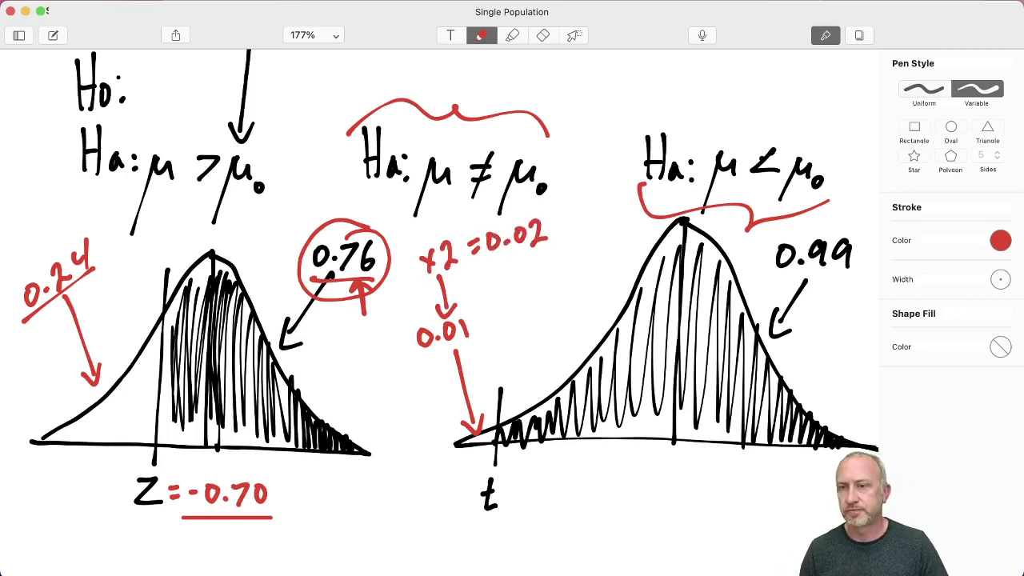
Switch to Excel and reduce the probabilities in I31:I33 to two decimal places
{"action": "key", "text": "ctrl+Up"}
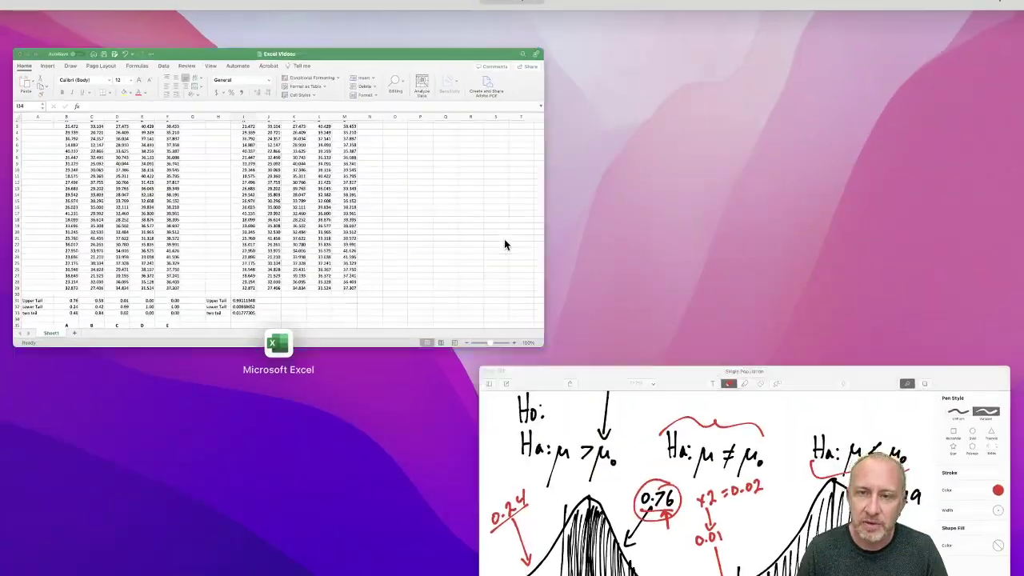
{"action": "left_click", "coordinate": [505, 240]}
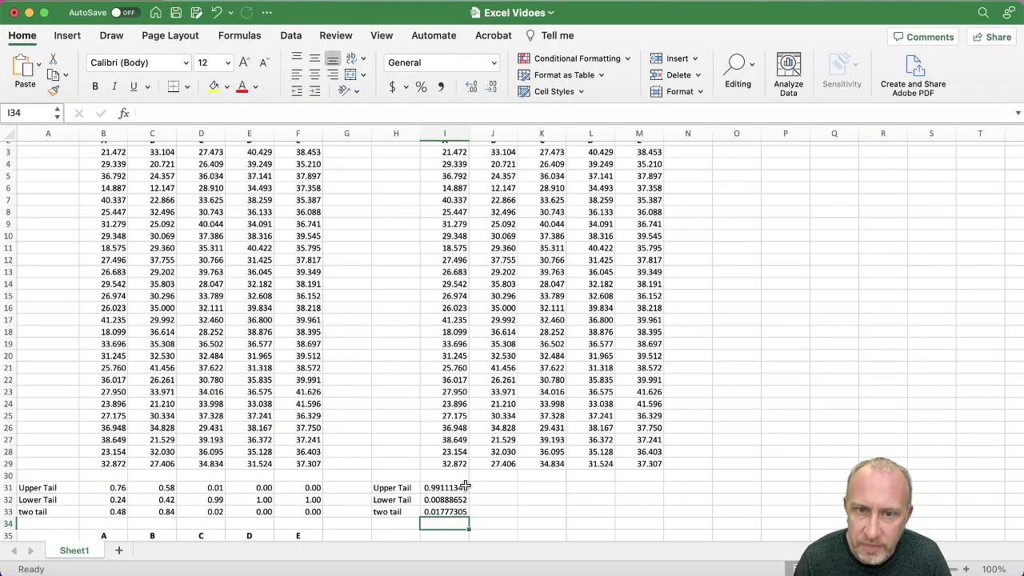
{"action": "left_click_drag", "start_coordinate": [463, 487], "coordinate": [456, 511]}
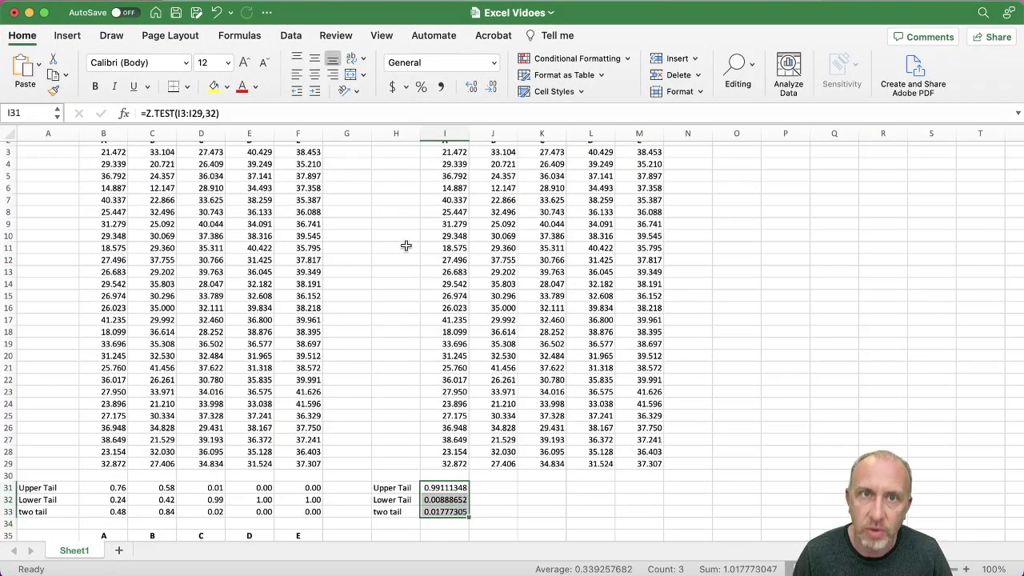
{"action": "left_click", "coordinate": [492, 88]}
{"action": "left_click", "coordinate": [492, 88]}
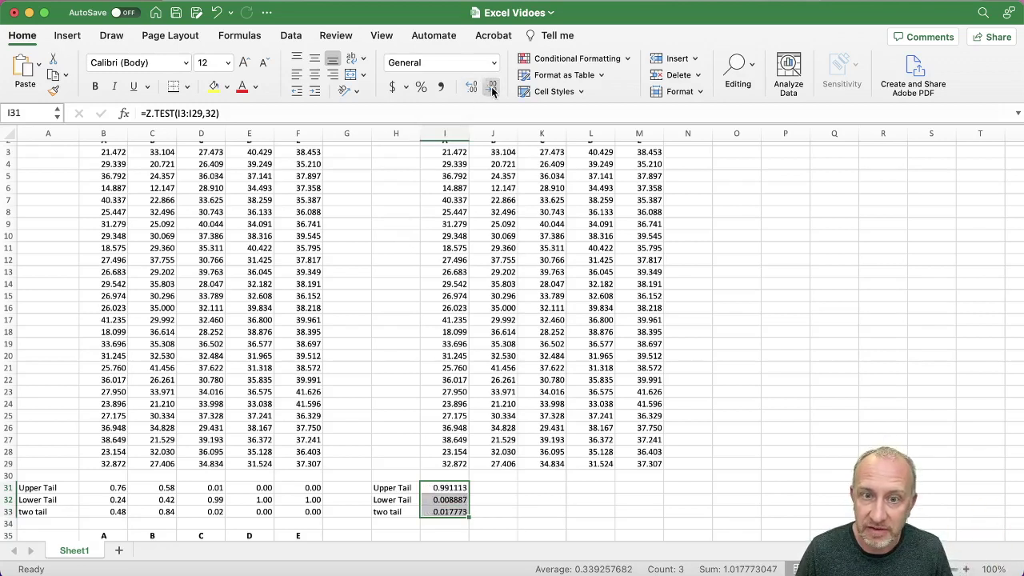
{"action": "left_click", "coordinate": [492, 88]}
{"action": "left_click", "coordinate": [492, 89]}
{"action": "left_click", "coordinate": [492, 88]}
{"action": "left_click", "coordinate": [492, 88]}
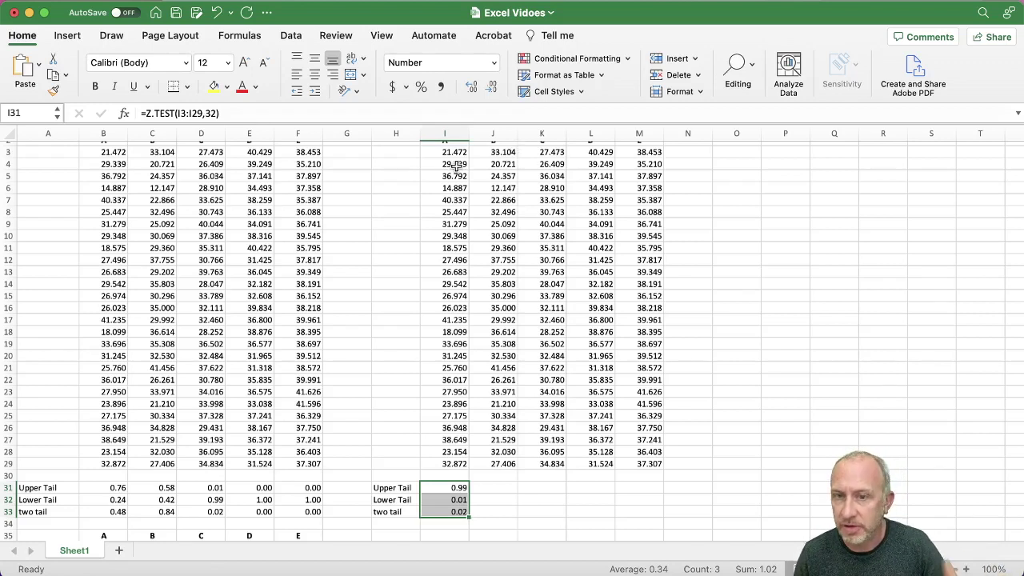
Fill the three tail formulas in I31:I33 across to column M for samples B through E
{"action": "left_click", "coordinate": [532, 438]}
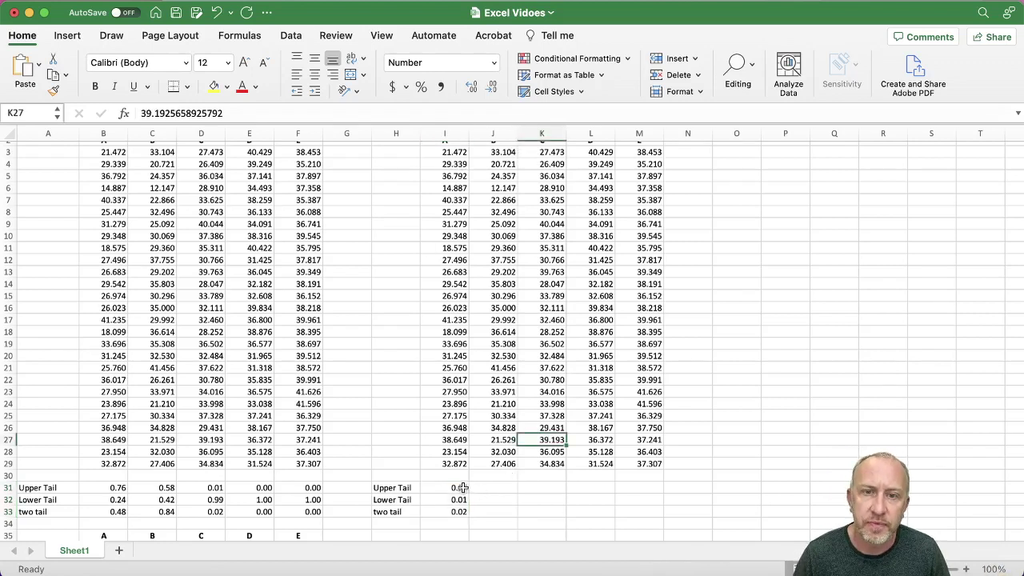
{"action": "left_click_drag", "start_coordinate": [461, 488], "coordinate": [467, 513]}
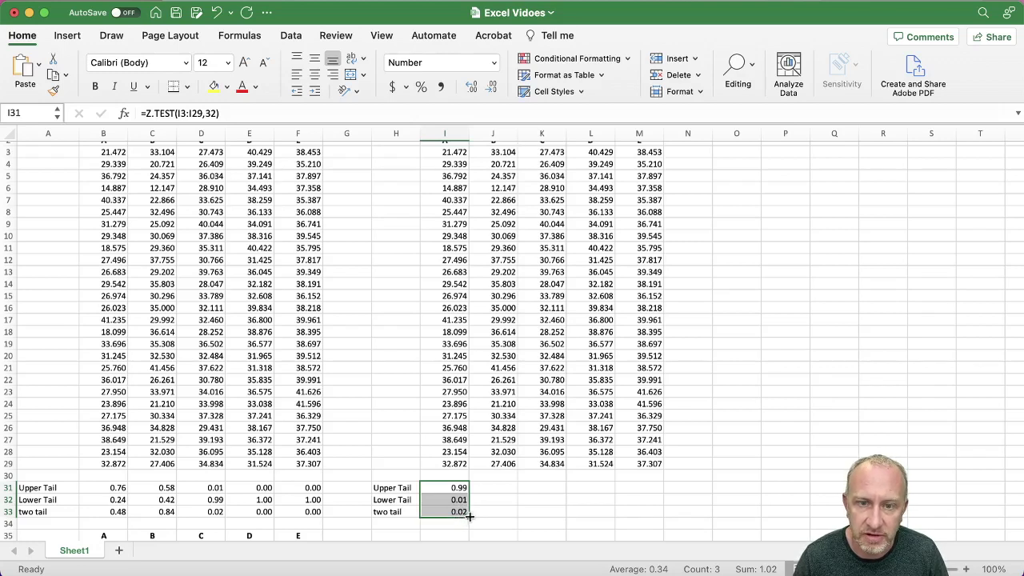
{"action": "left_click_drag", "start_coordinate": [470, 517], "coordinate": [653, 519]}
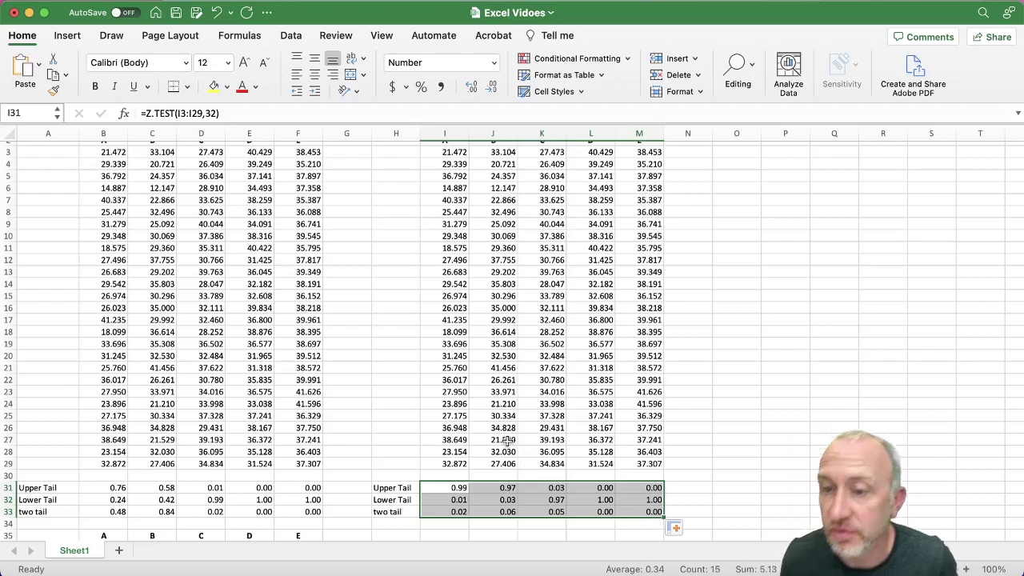
Clear the Lower Tail and two tail rows in H32:M33, and undo the deletion
{"action": "left_click", "coordinate": [442, 500]}
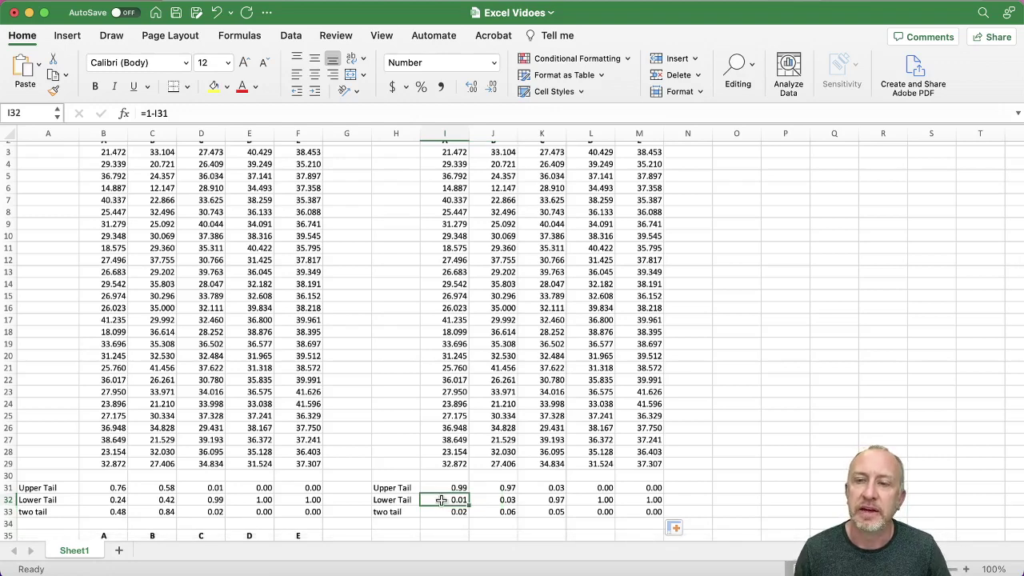
{"action": "scroll", "coordinate": [442, 500], "scroll_direction": "down", "scroll_amount": 2}
{"action": "left_click_drag", "start_coordinate": [404, 452], "coordinate": [654, 462]}
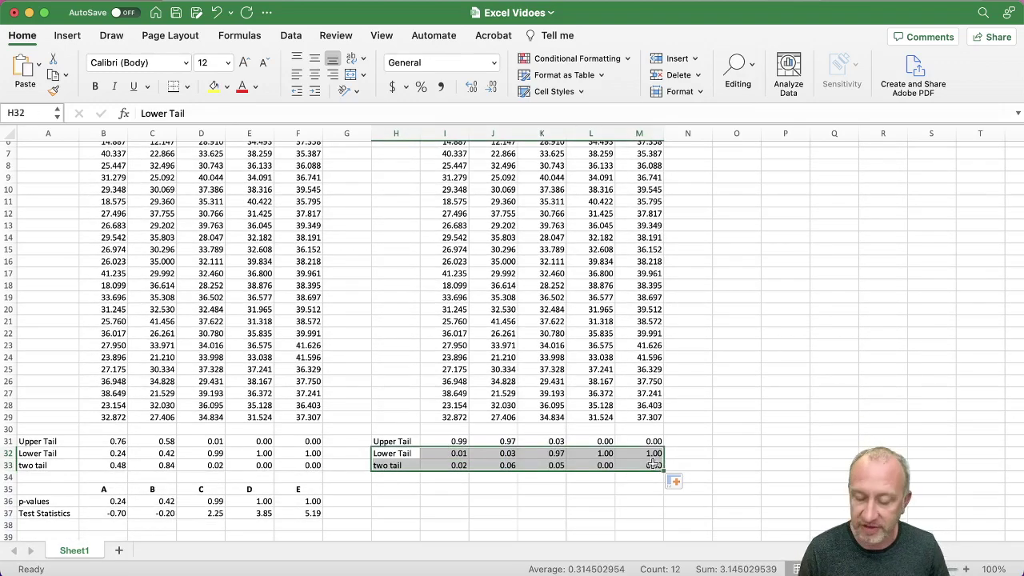
{"action": "key", "text": "Delete"}
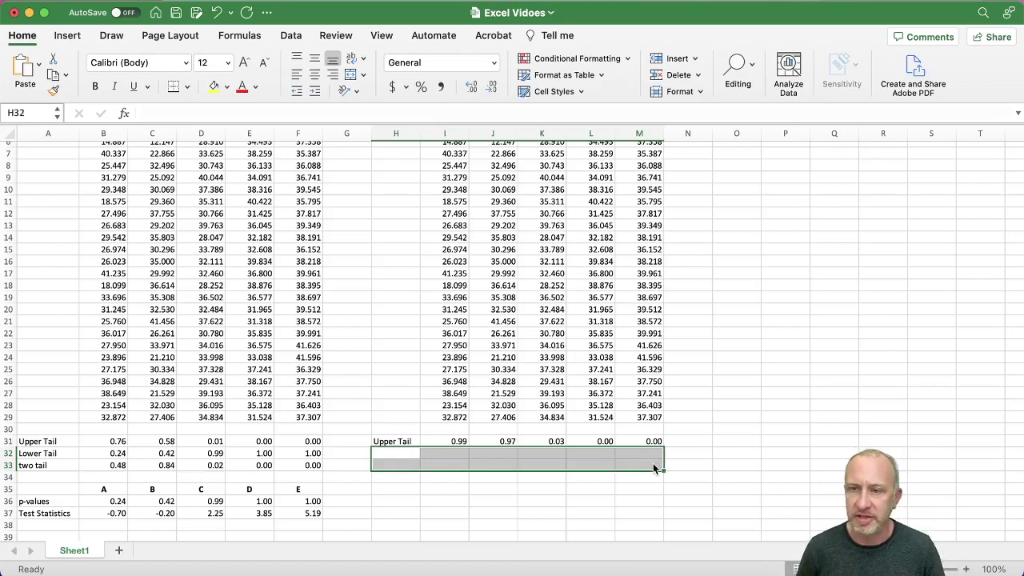
{"action": "key", "text": "super+z"}
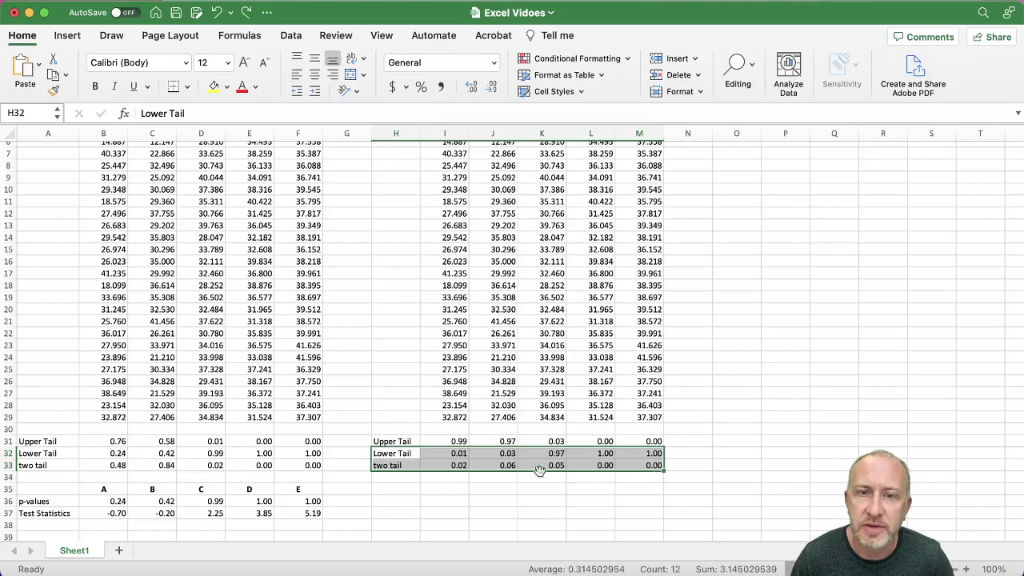
Examine the Lower Tail and two tail probabilities of samples A through E in rows 32 and 33
{"action": "left_click_drag", "start_coordinate": [452, 452], "coordinate": [656, 453]}
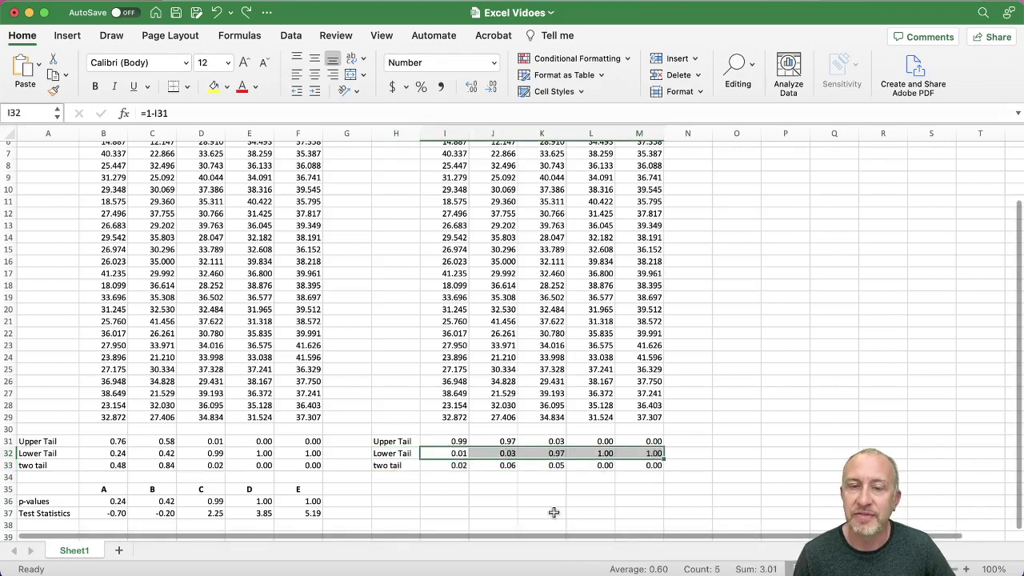
{"action": "left_click_drag", "start_coordinate": [452, 465], "coordinate": [646, 465]}
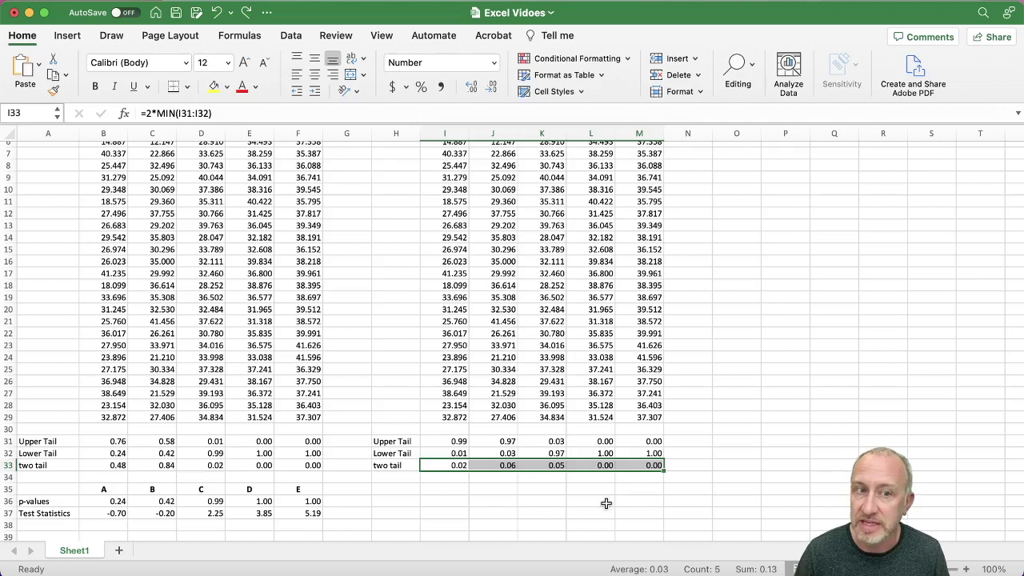
{"action": "left_click", "coordinate": [410, 453]}
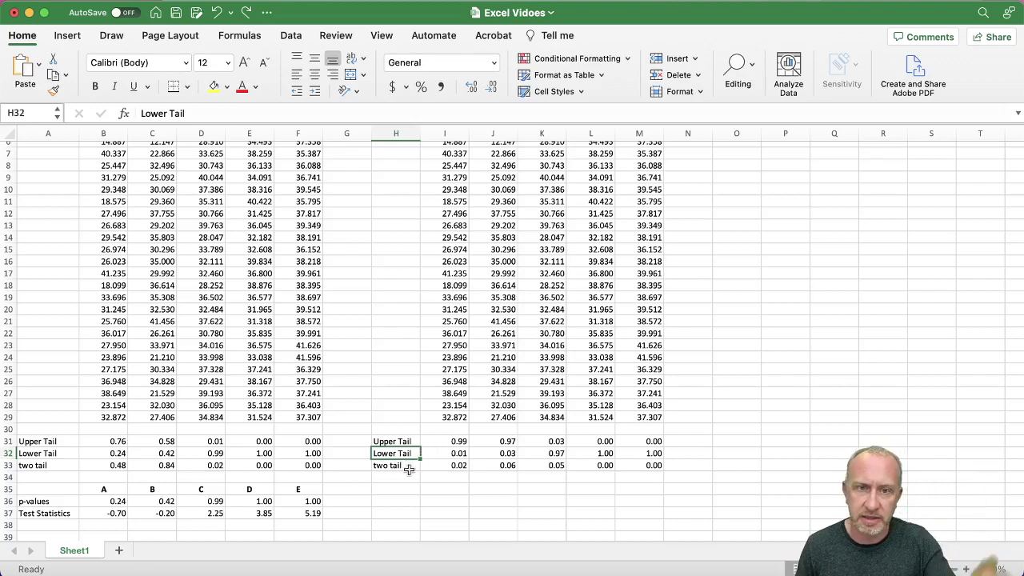
Rename the two tail label in H33 as "P-value"
{"action": "left_click", "coordinate": [407, 466]}
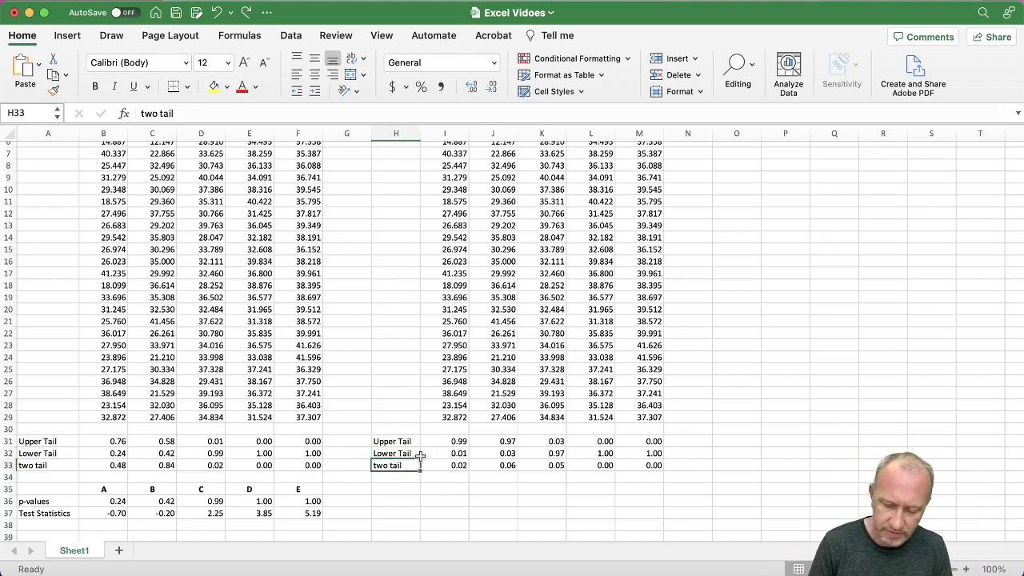
{"action": "type", "text": "P-value"}
{"action": "key", "text": "Return"}
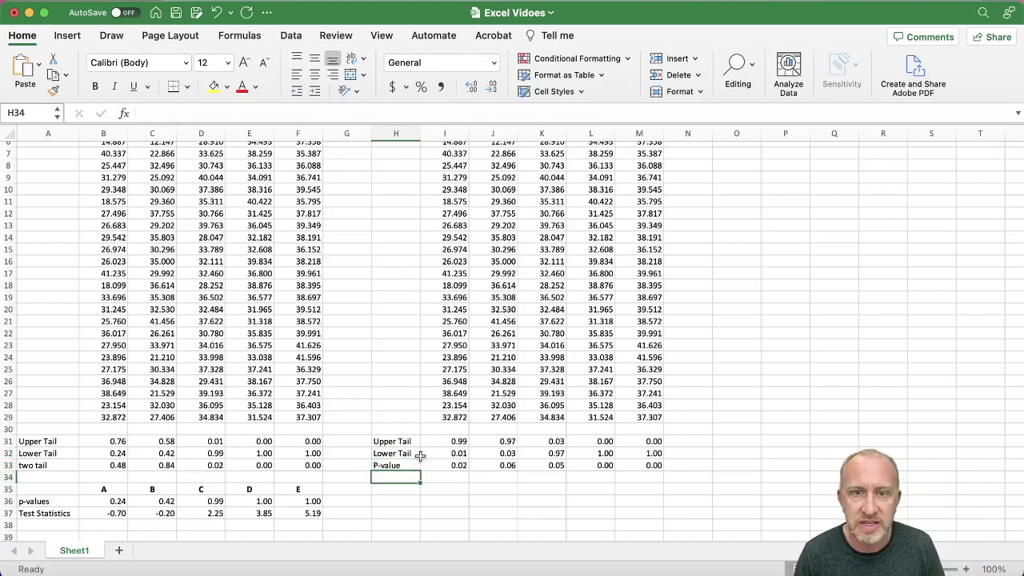
Copy the P-value row H33:M33 to H36 with an ordinary paste and check the formula in I36
{"action": "left_click_drag", "start_coordinate": [396, 465], "coordinate": [652, 465]}
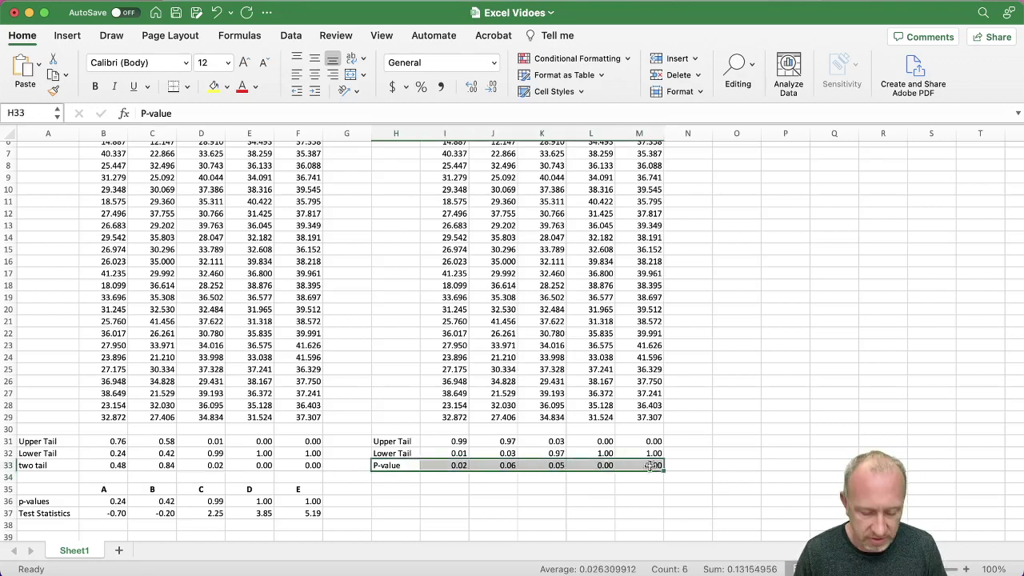
{"action": "key", "text": "super+c"}
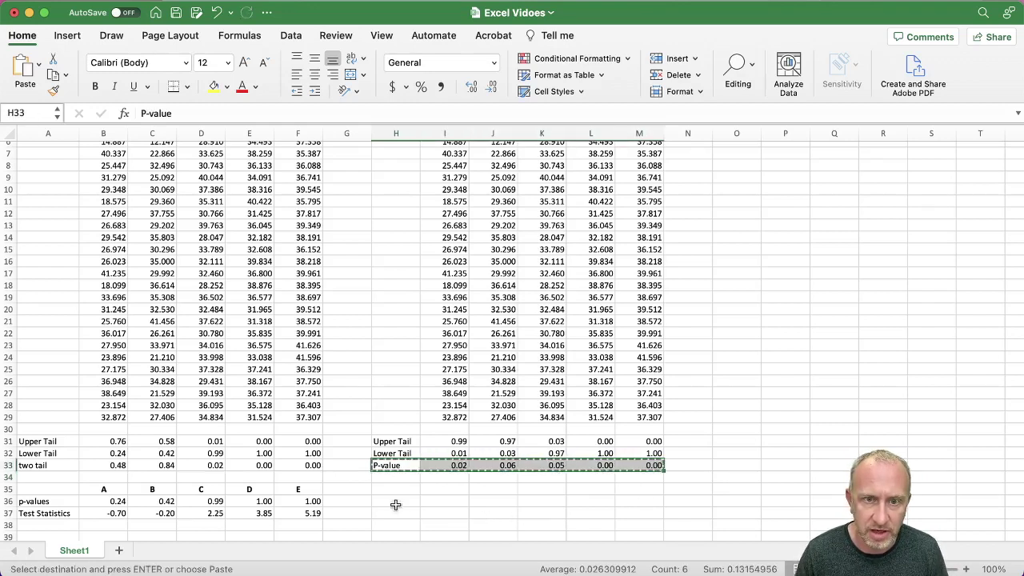
{"action": "right_click", "coordinate": [397, 502]}
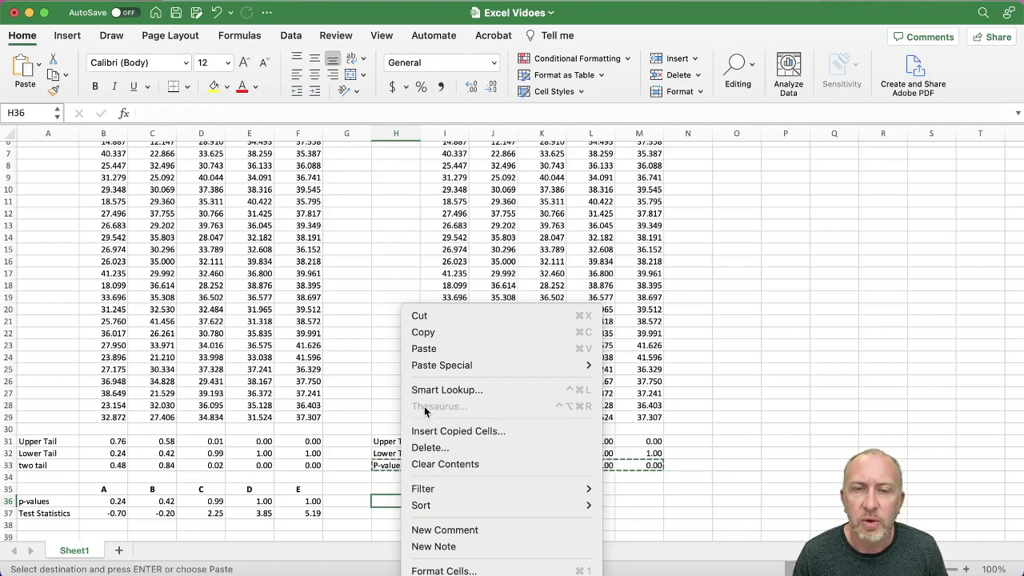
{"action": "mouse_move", "coordinate": [437, 371]}
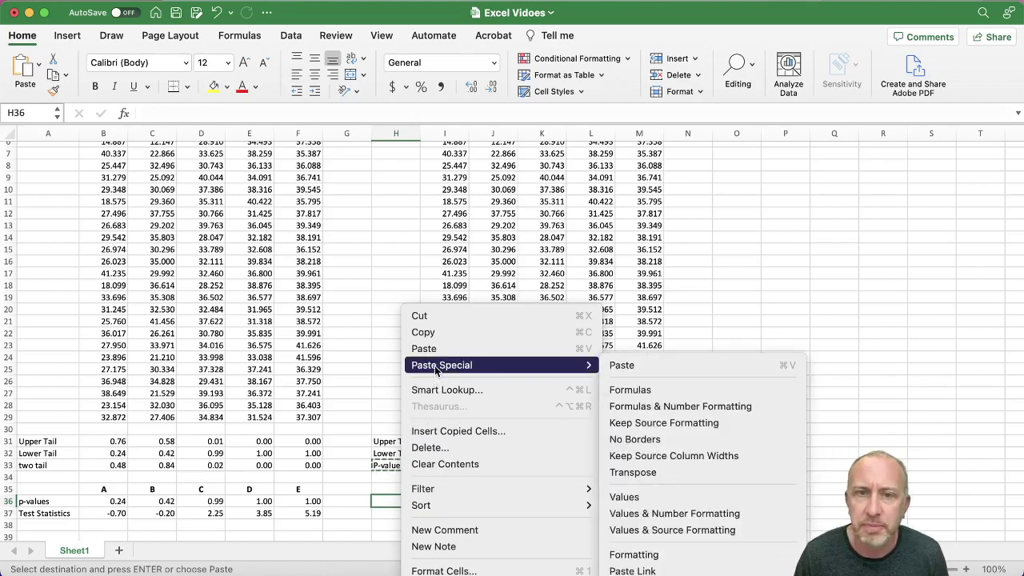
{"action": "left_click", "coordinate": [622, 366]}
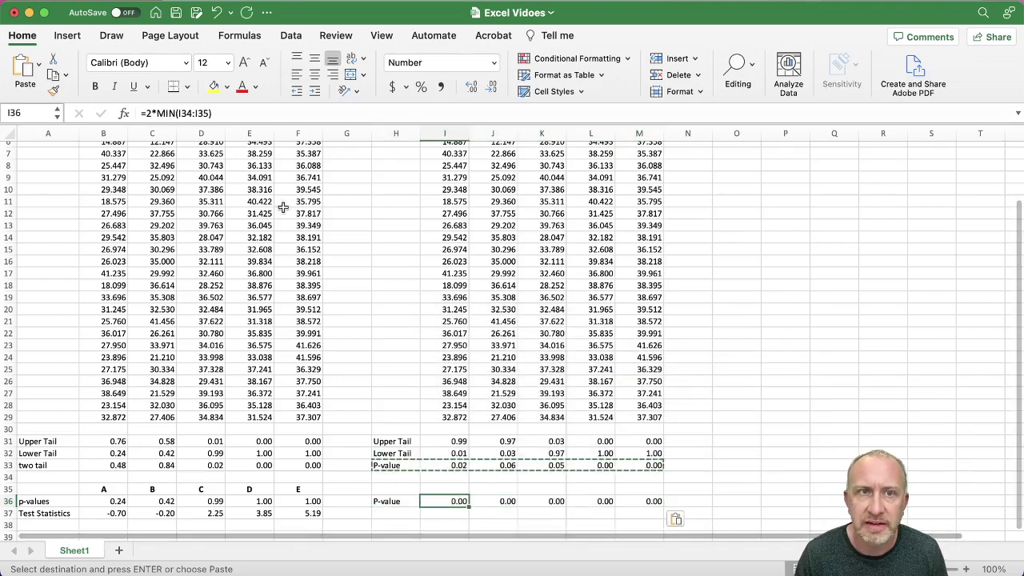
{"action": "left_click", "coordinate": [223, 113]}
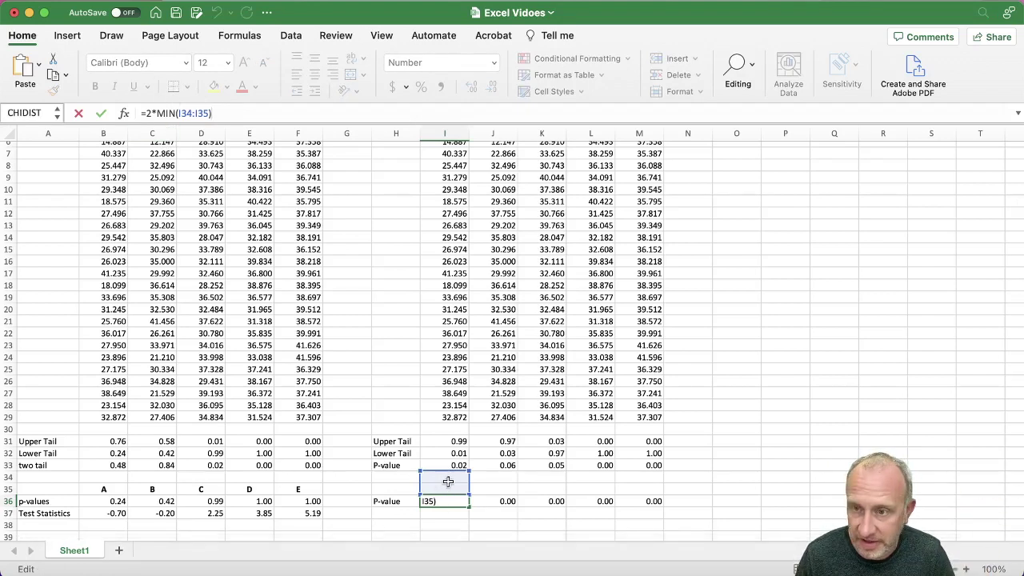
{"action": "key", "text": "Return"}
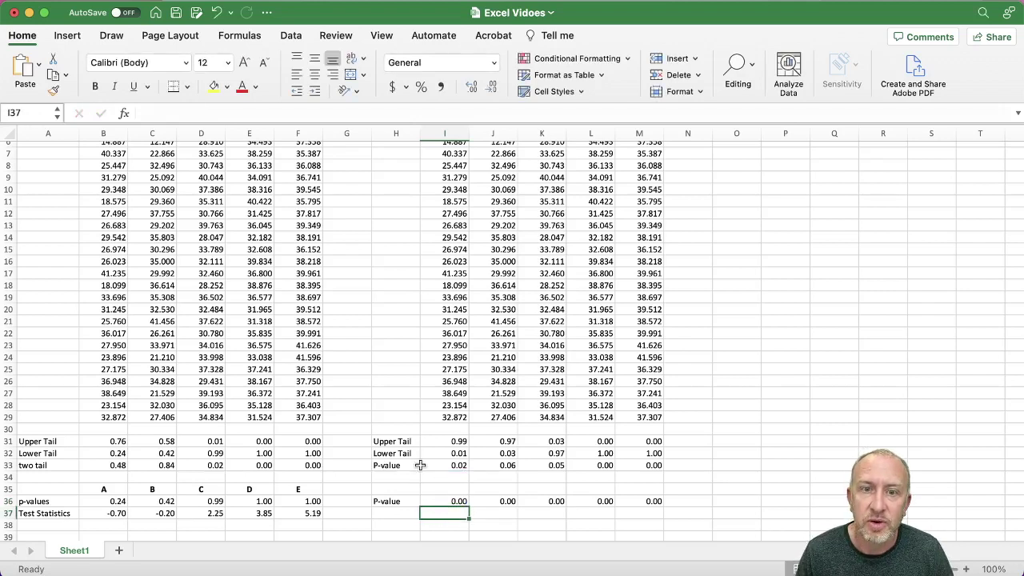
Copy the P-value row H33:M33 again and paste it as values only over H36:M36
{"action": "left_click_drag", "start_coordinate": [410, 464], "coordinate": [640, 466]}
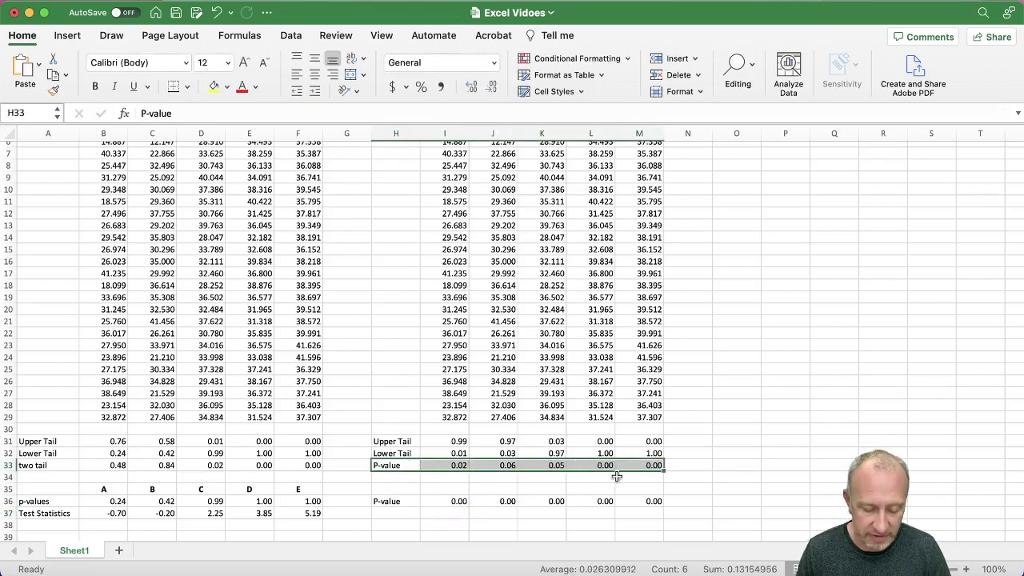
{"action": "key", "text": "super+c"}
{"action": "left_click", "coordinate": [409, 501]}
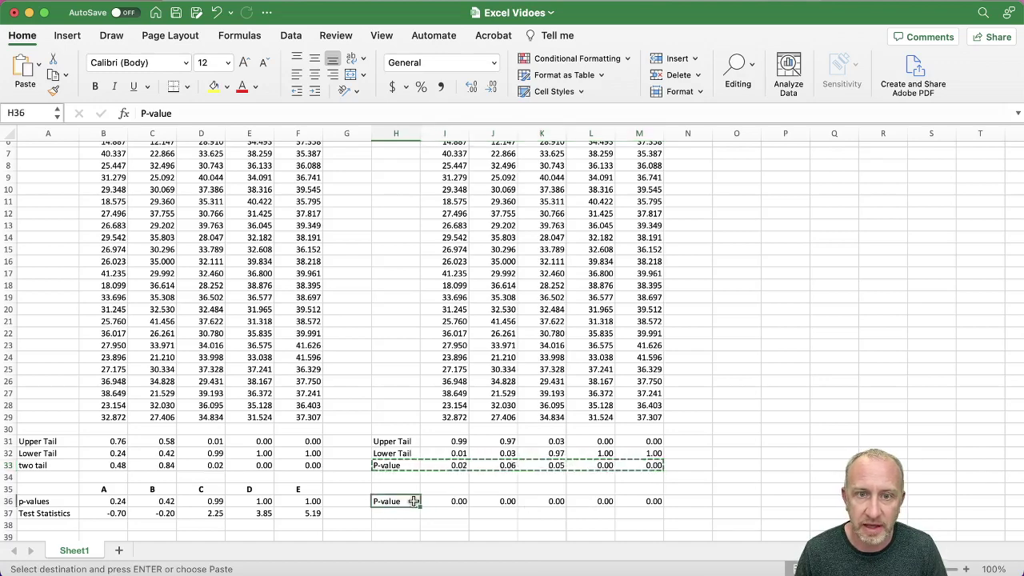
{"action": "right_click", "coordinate": [416, 500]}
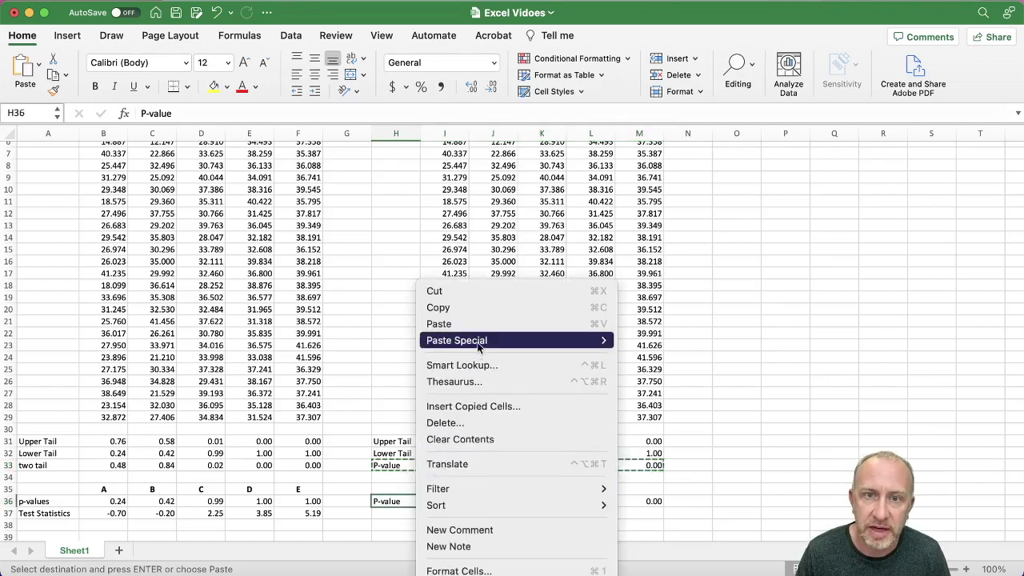
{"action": "mouse_move", "coordinate": [491, 342]}
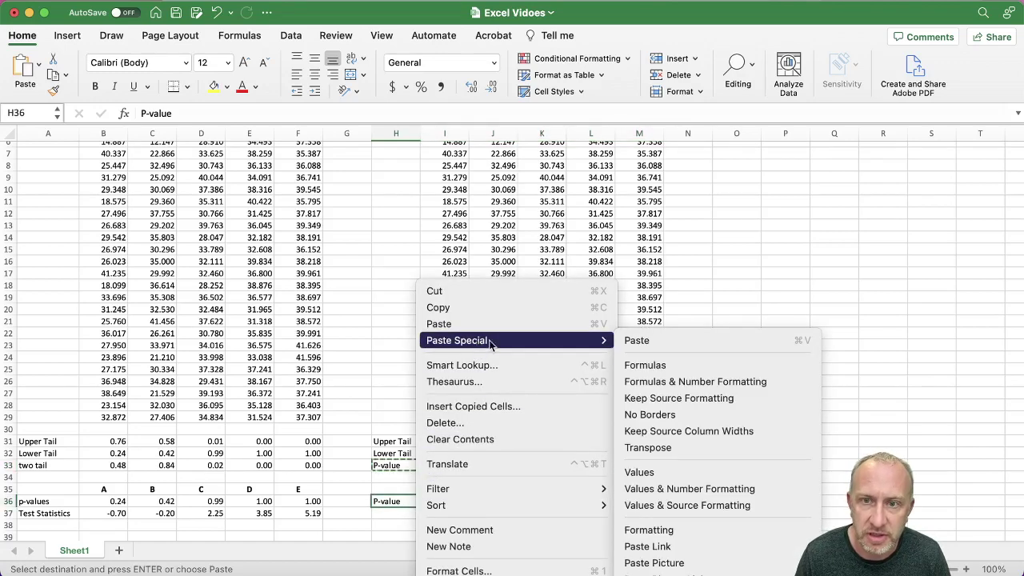
{"action": "left_click", "coordinate": [667, 472]}
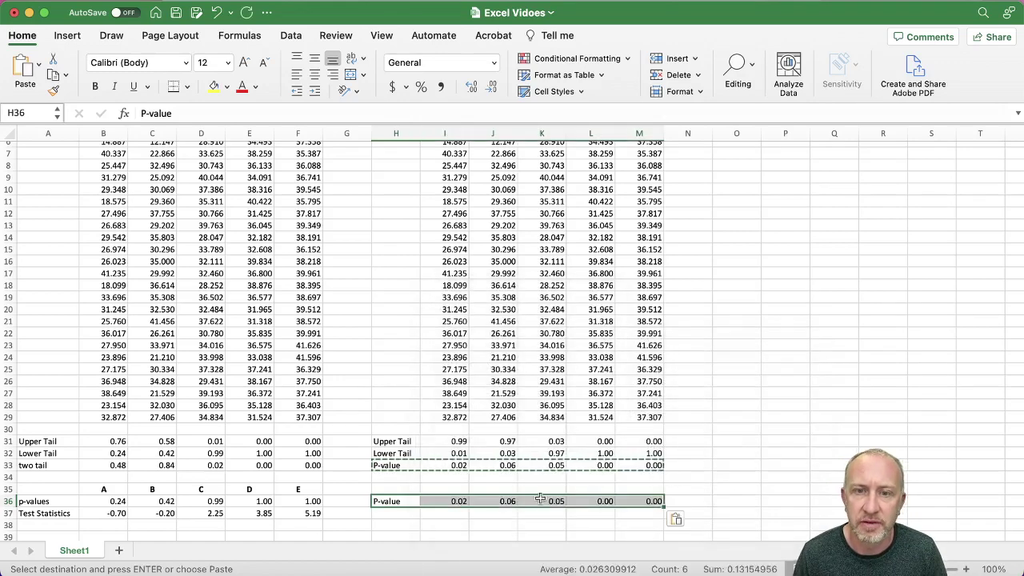
{"action": "left_click", "coordinate": [479, 502]}
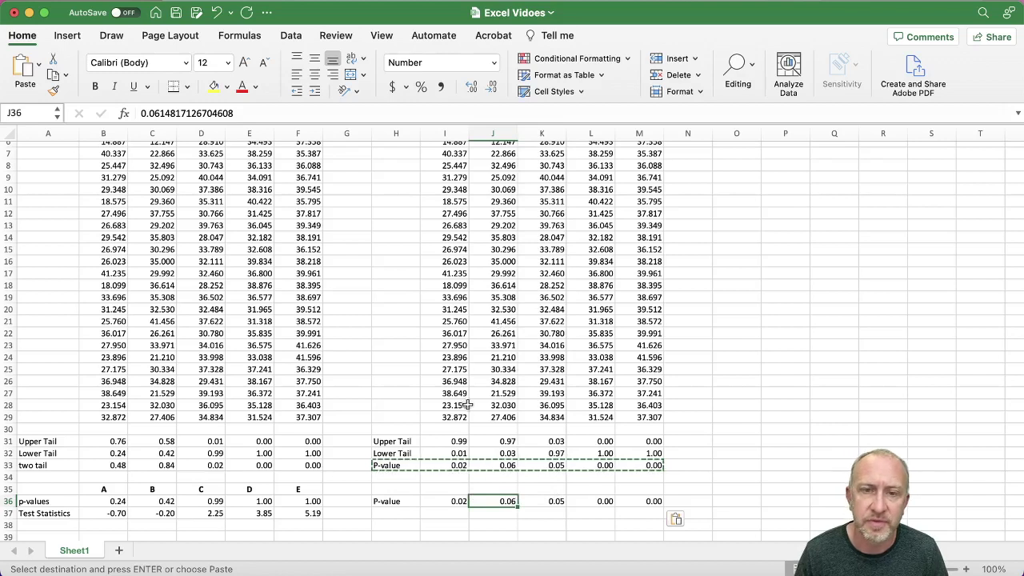
Label H37 "Test Statistic" and widen column H slightly to fit the text
{"action": "left_click", "coordinate": [397, 513]}
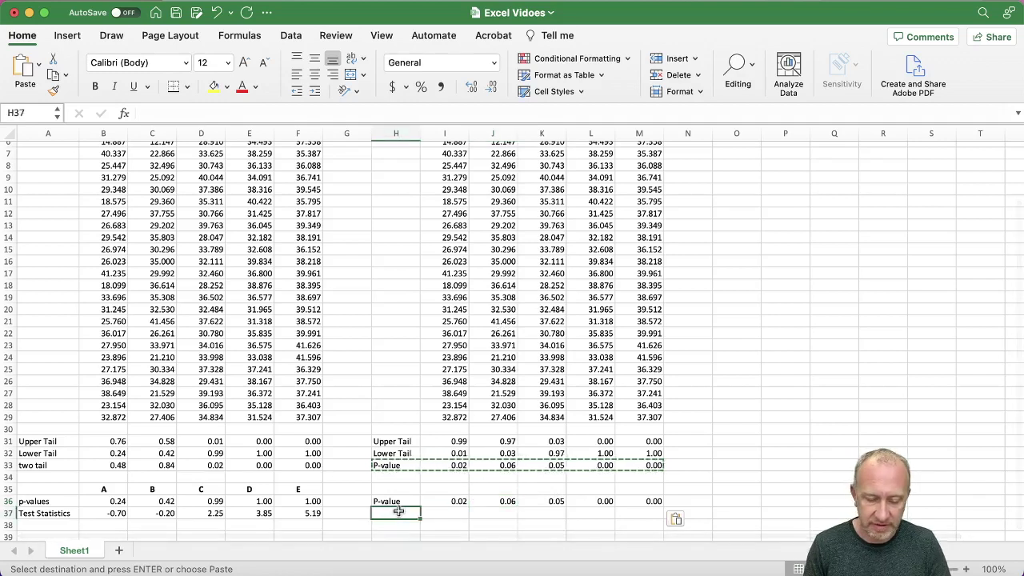
{"action": "type", "text": "Test Statistic"}
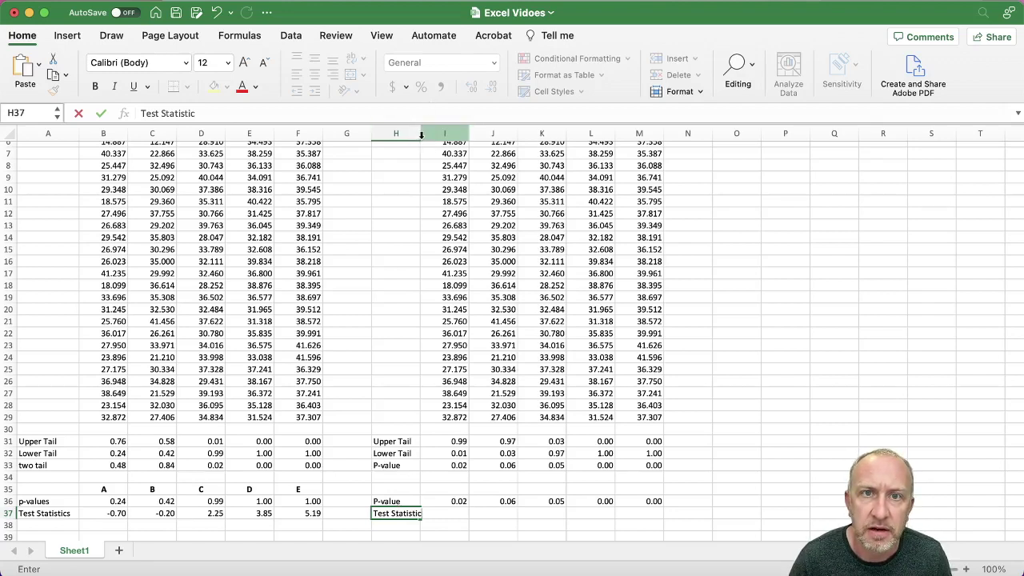
{"action": "left_click", "coordinate": [396, 488]}
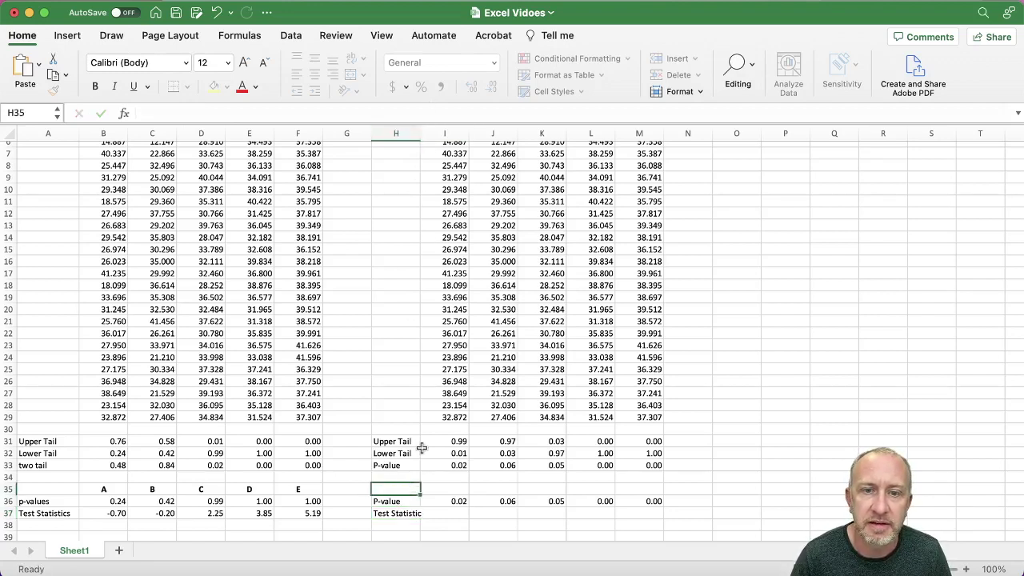
{"action": "left_click_drag", "start_coordinate": [416, 135], "coordinate": [421, 136]}
Compute sample A's test statistic in I37 with =T.INV(I36,26), using the NORM.S.INV formula in B37 as a reference
{"action": "left_click", "coordinate": [442, 514]}
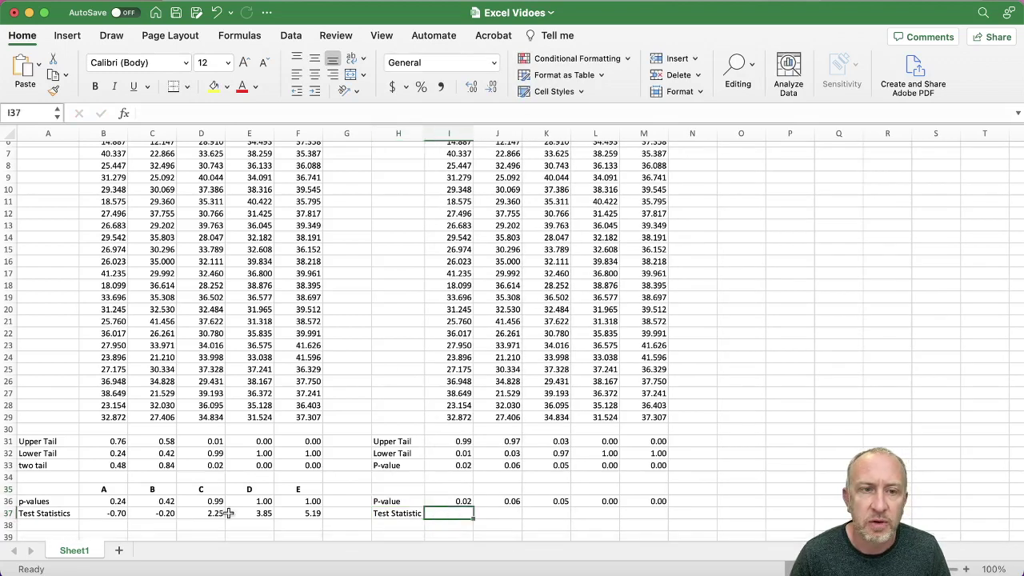
{"action": "left_click", "coordinate": [104, 514]}
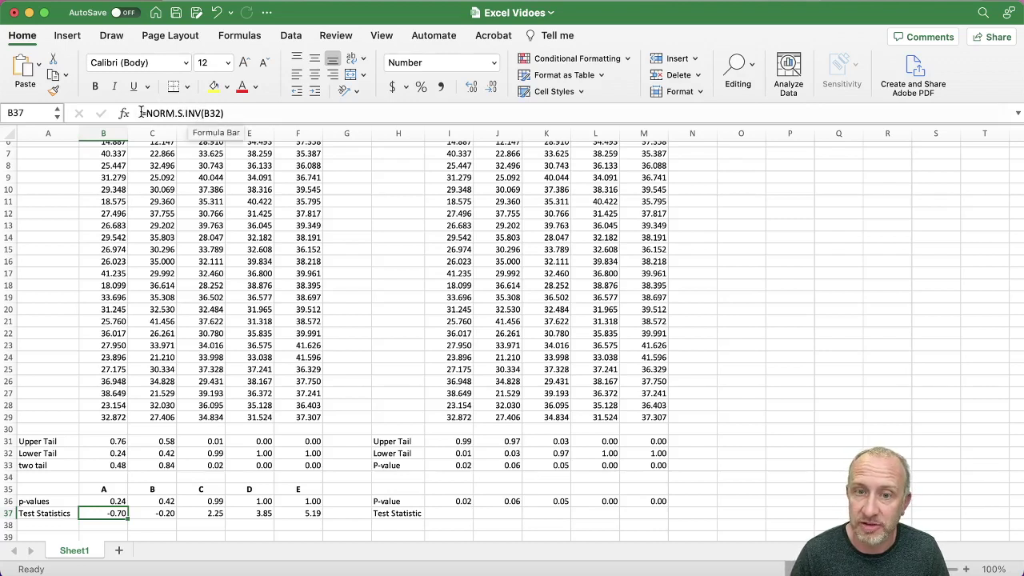
{"action": "left_click", "coordinate": [458, 513]}
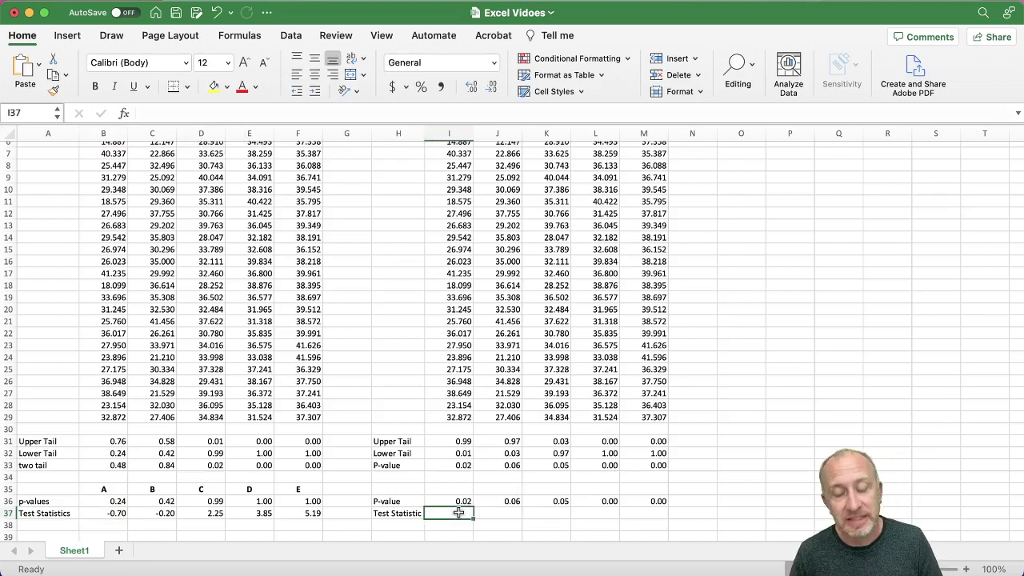
{"action": "type", "text": "=t.i"}
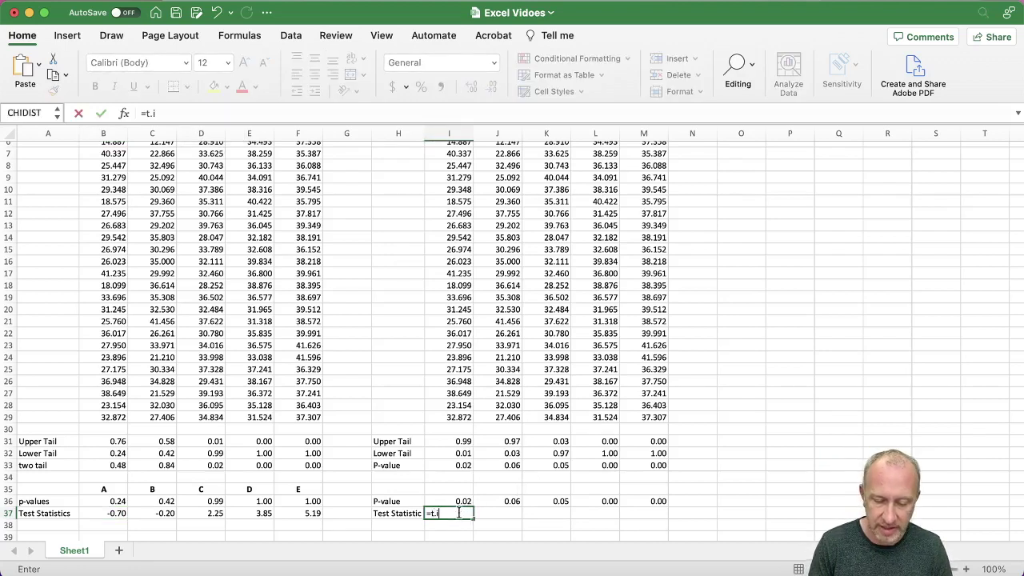
{"action": "type", "text": "nv("}
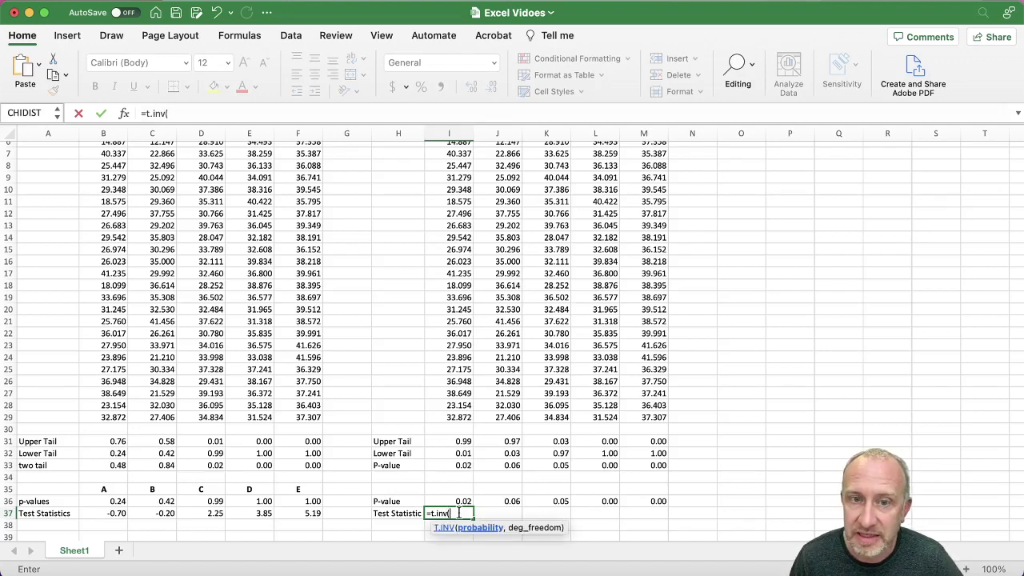
{"action": "left_click", "coordinate": [460, 501]}
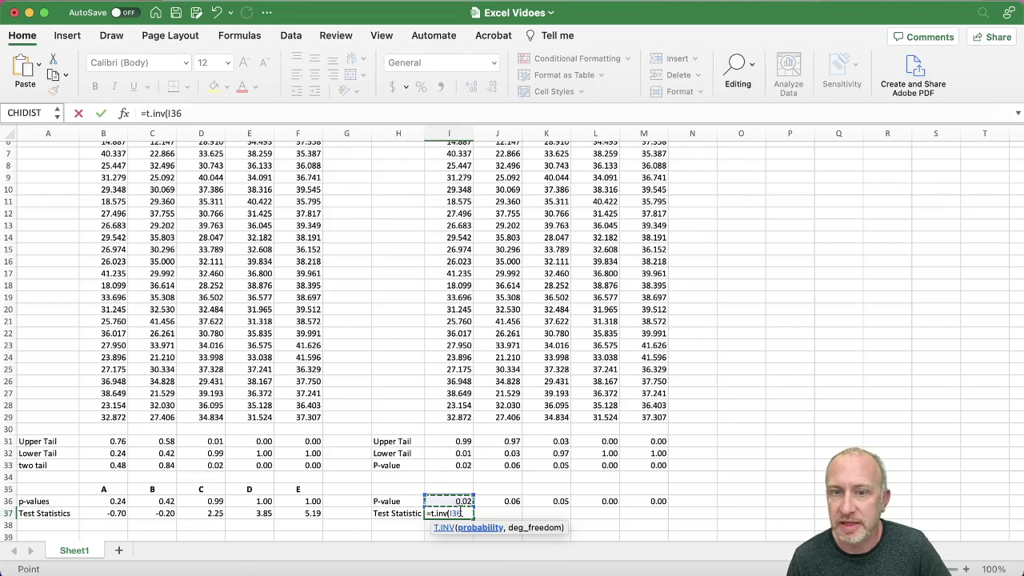
{"action": "type", "text": ","}
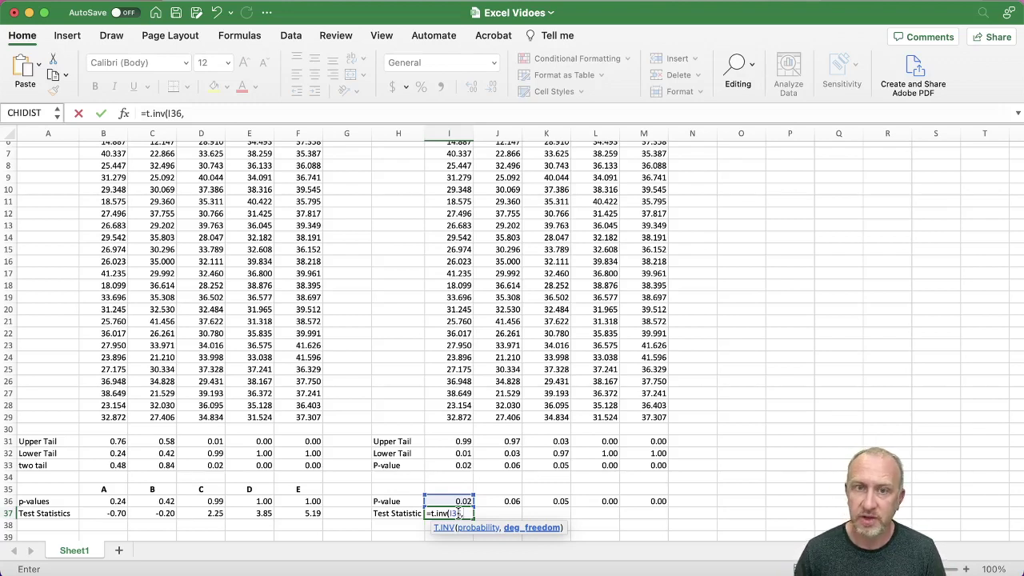
{"action": "scroll", "coordinate": [347, 277], "scroll_direction": "up", "scroll_amount": 5}
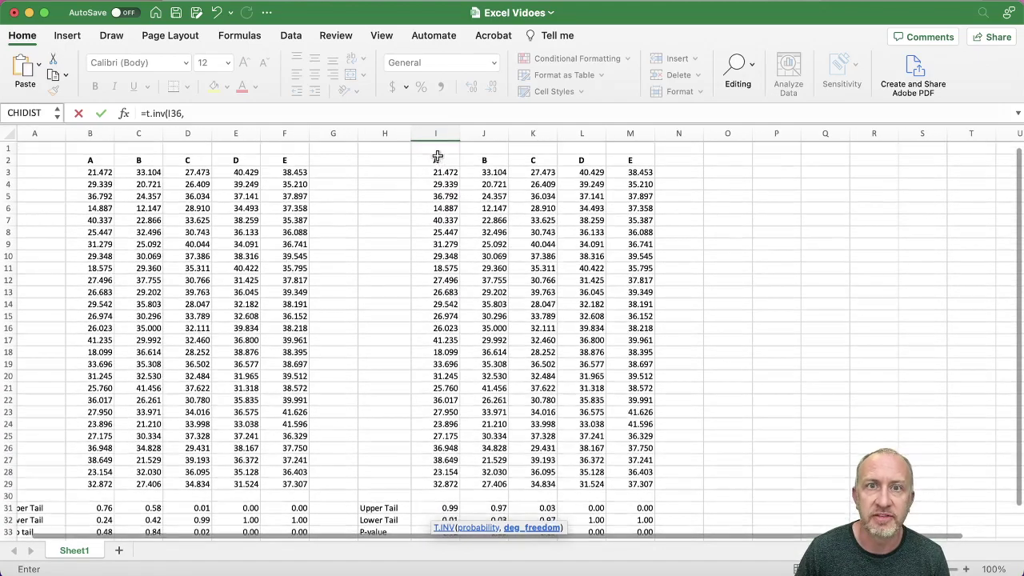
{"action": "scroll", "coordinate": [470, 305], "scroll_direction": "down", "scroll_amount": 5}
{"action": "scroll", "coordinate": [470, 305], "scroll_direction": "down", "scroll_amount": 3}
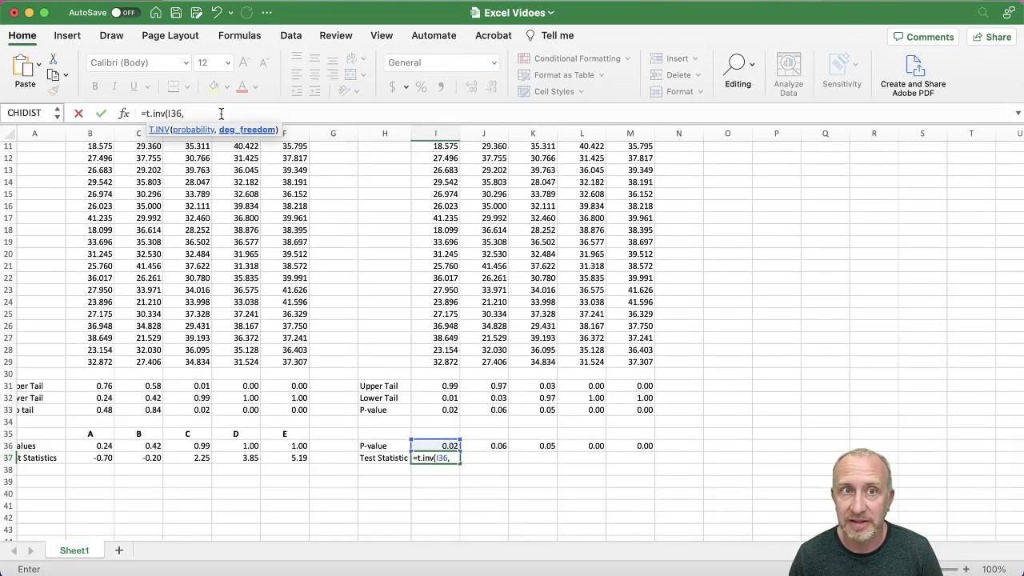
{"action": "type", "text": "6"}
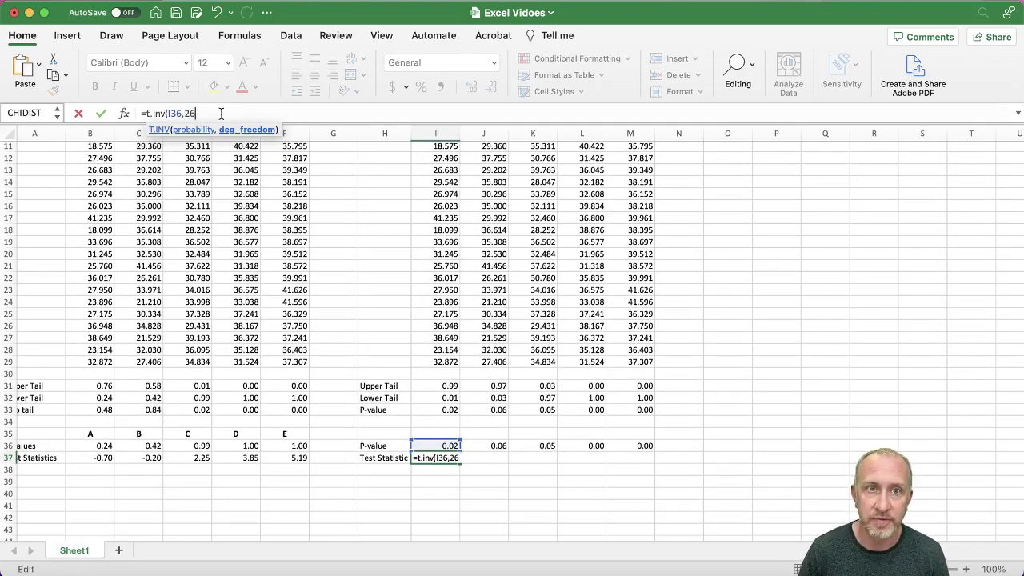
{"action": "type", "text": ")"}
{"action": "key", "text": "Return"}
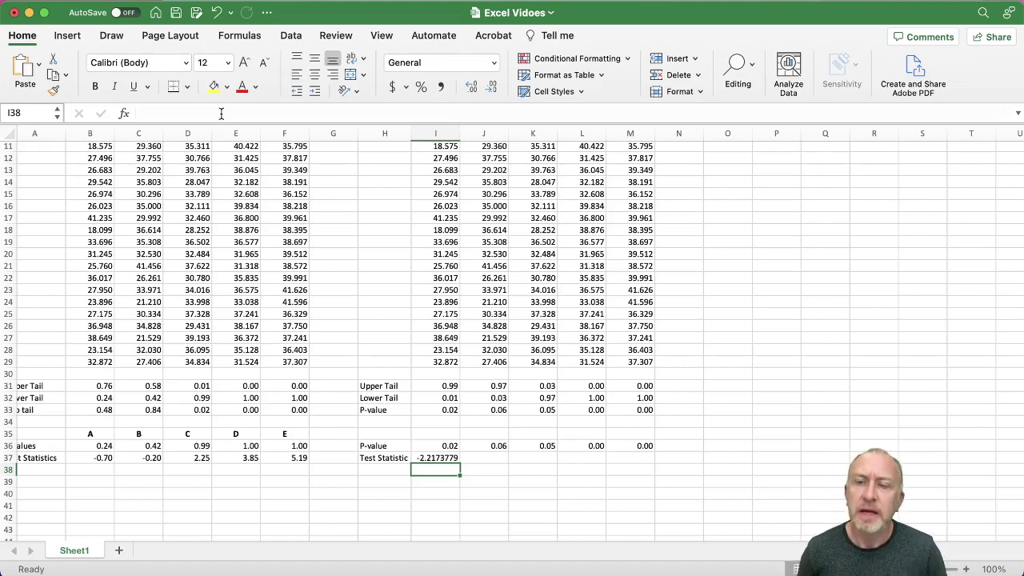
Inspect the T.INV formula in I37 and the P-value formula in I33 without changing them
{"action": "left_click", "coordinate": [450, 459]}
{"action": "left_click", "coordinate": [228, 111]}
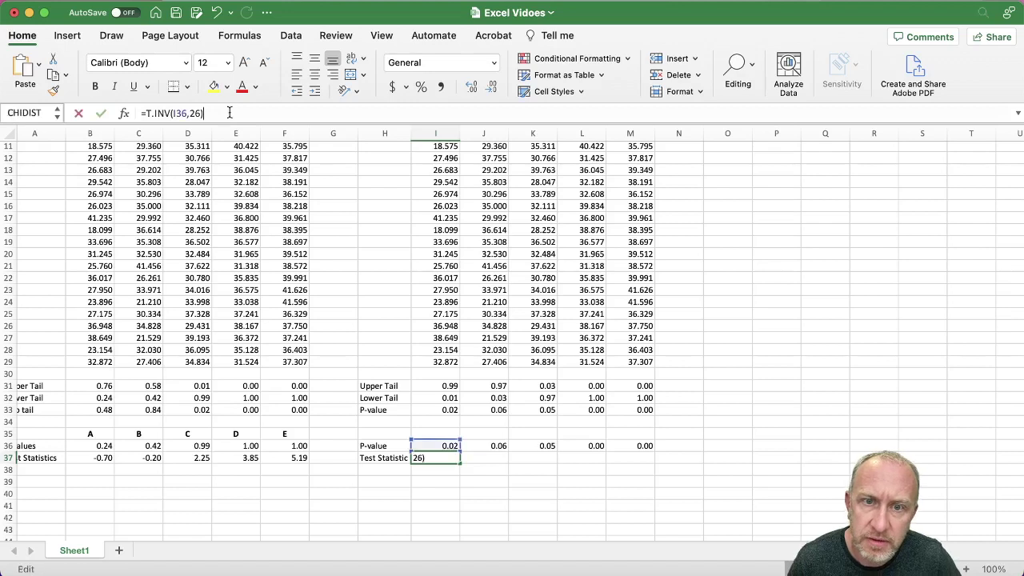
{"action": "key", "text": "Return"}
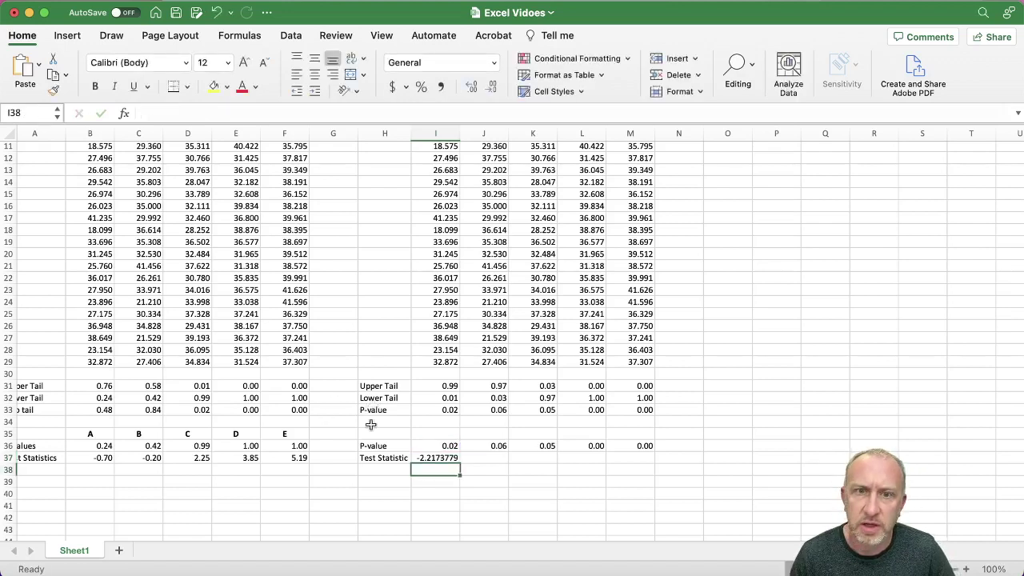
{"action": "left_click", "coordinate": [436, 409]}
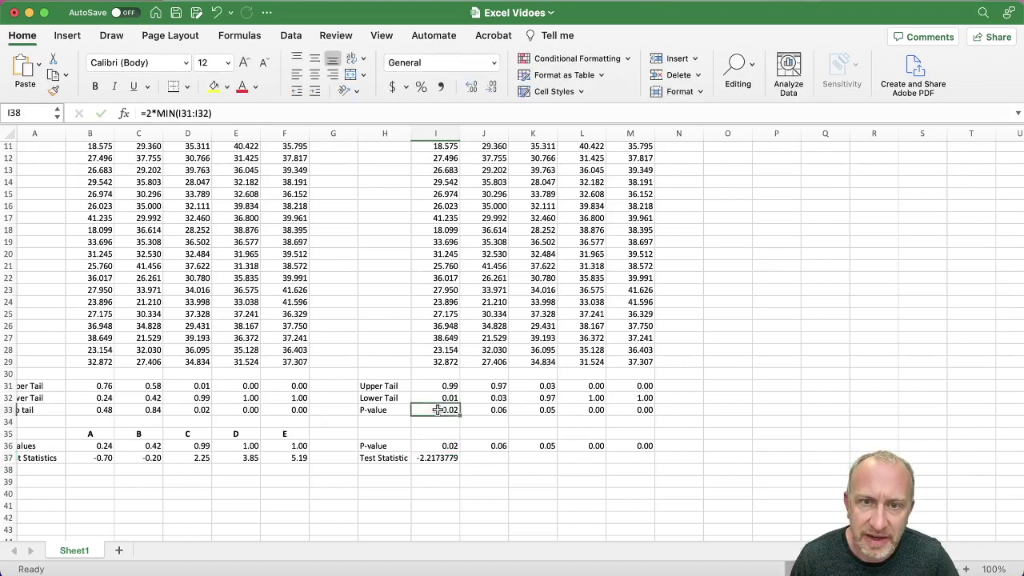
{"action": "left_click", "coordinate": [222, 113]}
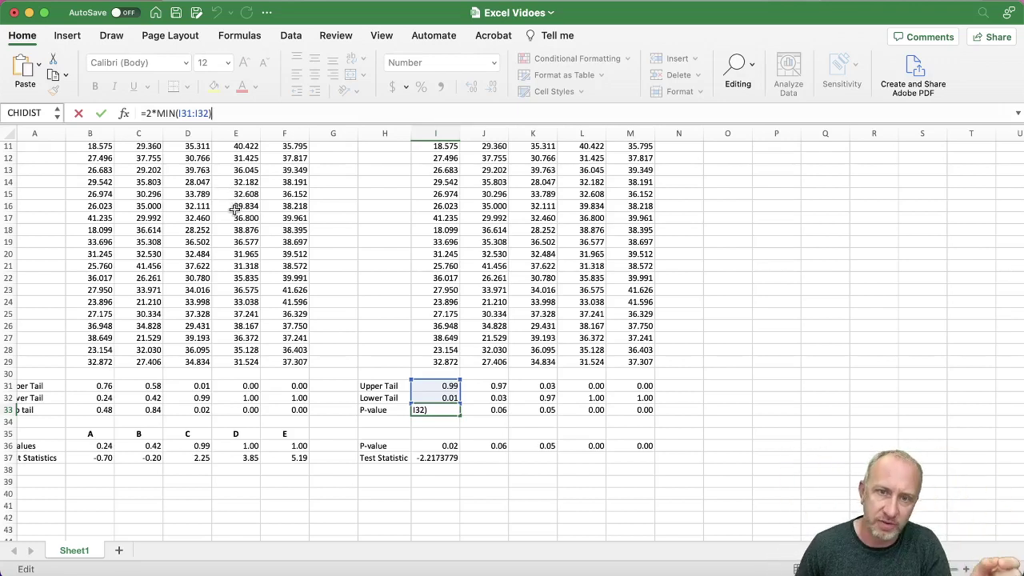
{"action": "key", "text": "Return"}
Switch to the Single Population note containing the hand-drawn bell curves
{"action": "key", "text": "ctrl+Up"}
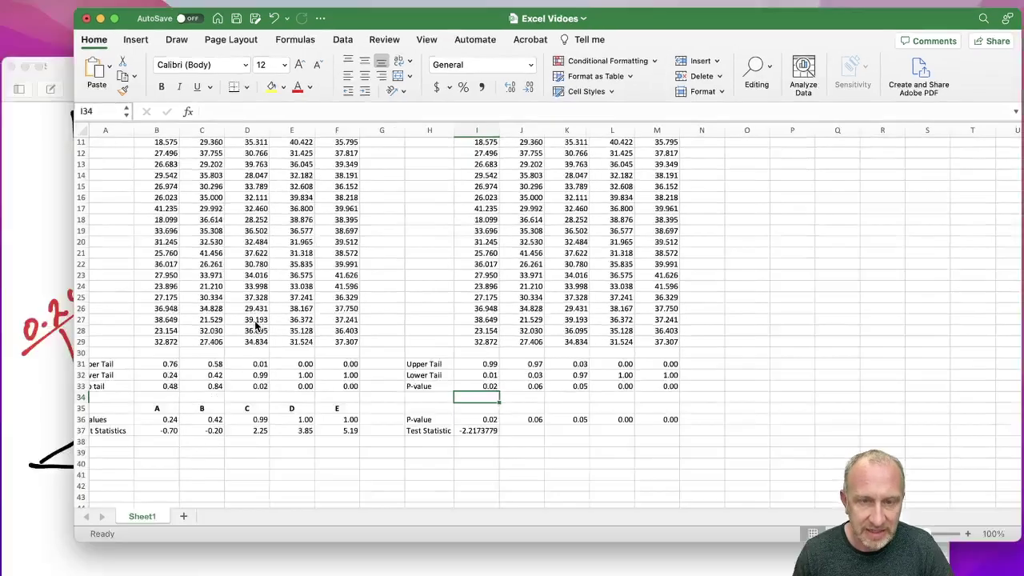
{"action": "left_click", "coordinate": [360, 448]}
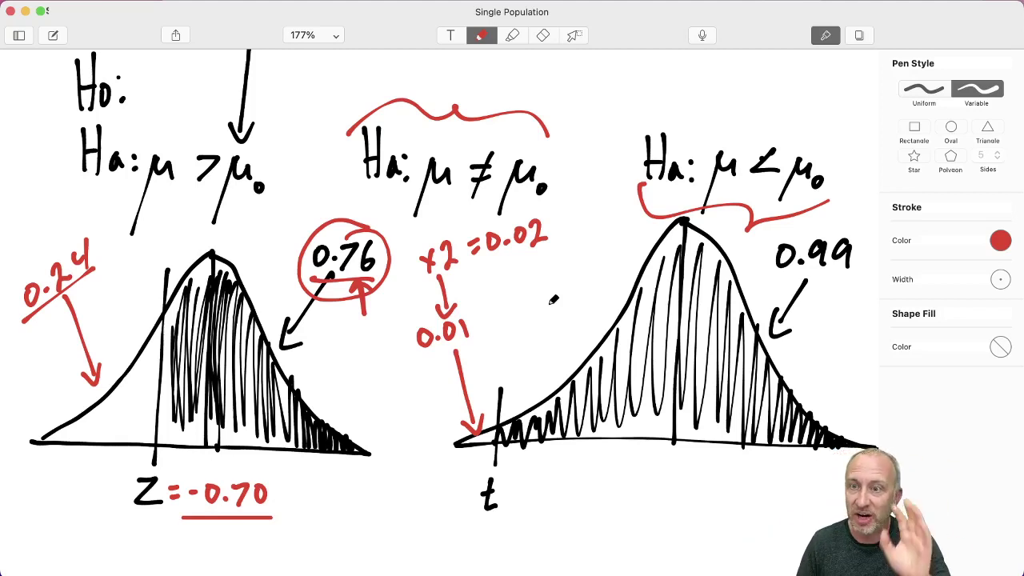
Circle "×2 = 0.02" and 0.01 in red, underline the t label, and add two arrows pointing at 0.01
{"action": "mouse_move", "coordinate": [546, 209]}
{"action": "left_mouse_down"}
{"action": "mouse_move", "coordinate": [436, 218]}
{"action": "mouse_move", "coordinate": [414, 272]}
{"action": "mouse_move", "coordinate": [528, 251]}
{"action": "mouse_move", "coordinate": [549, 198]}
{"action": "left_mouse_up"}
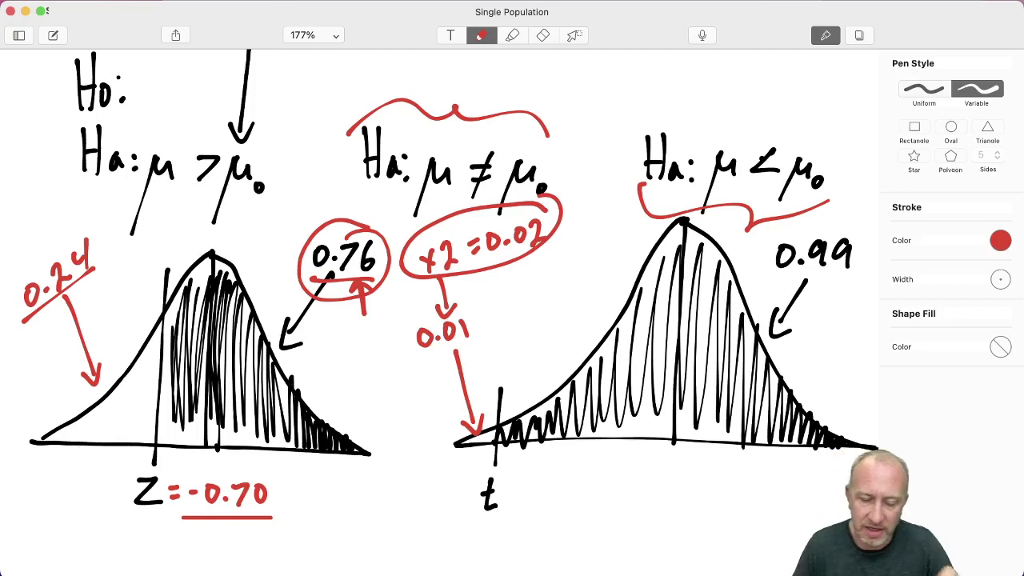
{"action": "mouse_move", "coordinate": [467, 314]}
{"action": "left_mouse_down"}
{"action": "mouse_move", "coordinate": [415, 320]}
{"action": "mouse_move", "coordinate": [405, 348]}
{"action": "mouse_move", "coordinate": [432, 356]}
{"action": "mouse_move", "coordinate": [477, 314]}
{"action": "left_mouse_up"}
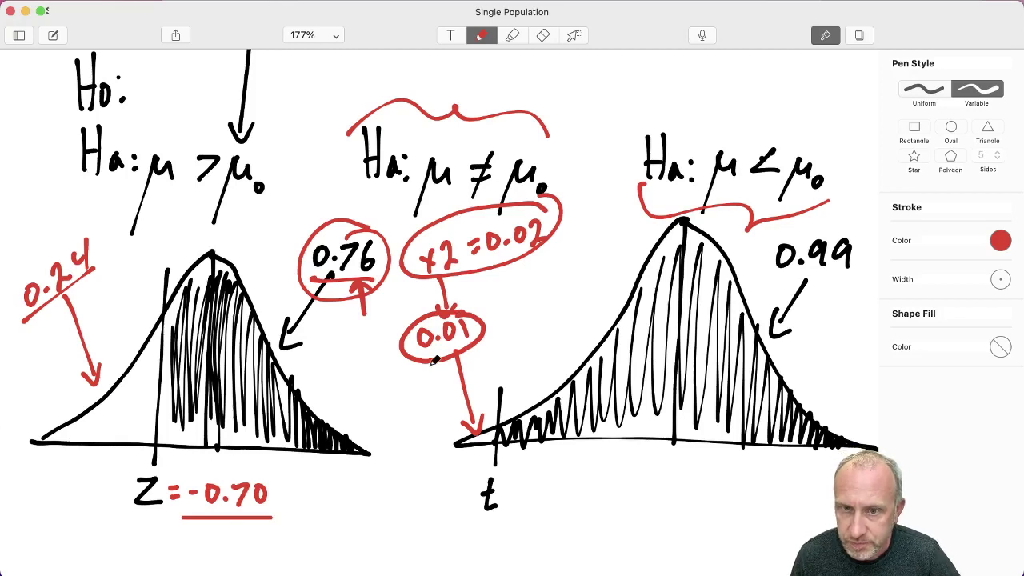
{"action": "left_click_drag", "start_coordinate": [479, 525], "coordinate": [496, 525]}
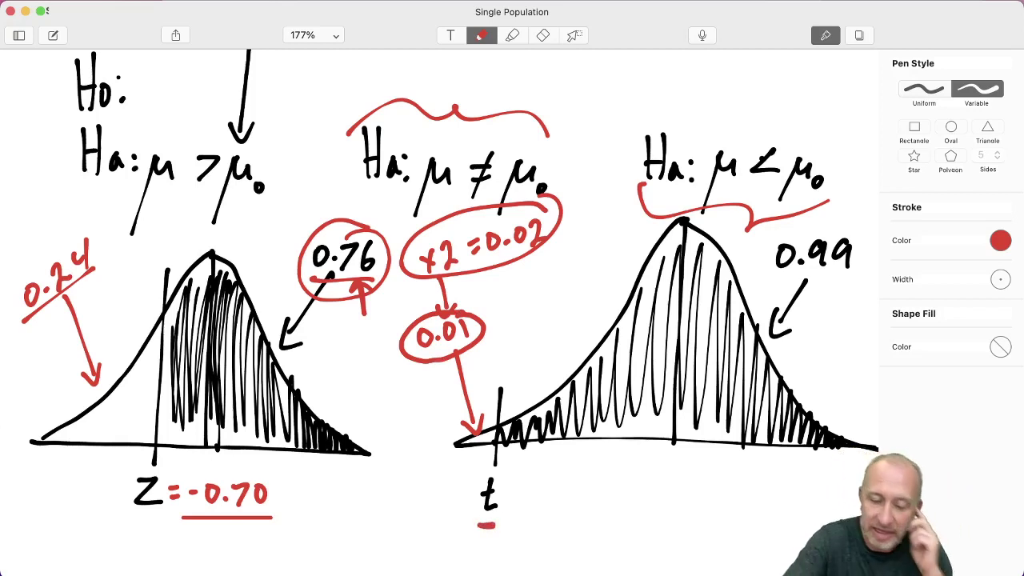
{"action": "mouse_move", "coordinate": [528, 278]}
{"action": "left_mouse_down"}
{"action": "mouse_move", "coordinate": [486, 314]}
{"action": "mouse_move", "coordinate": [504, 319]}
{"action": "left_mouse_up"}
{"action": "mouse_move", "coordinate": [400, 413]}
{"action": "left_mouse_down"}
{"action": "mouse_move", "coordinate": [426, 365]}
{"action": "mouse_move", "coordinate": [436, 377]}
{"action": "left_mouse_up"}
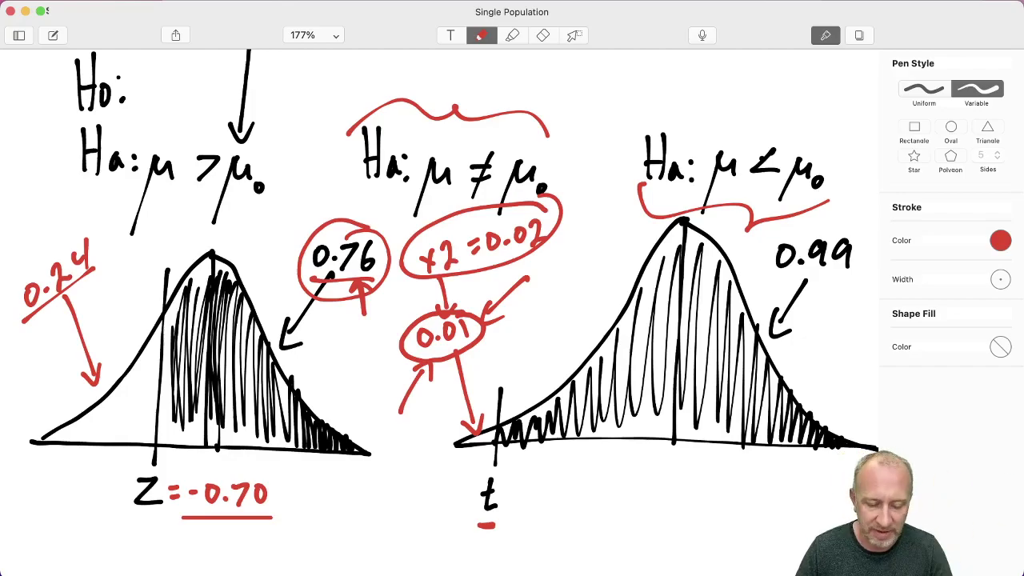
Switch to the Excel workbook containing the sample data and test results
{"action": "key", "text": "ctrl+Up"}
{"action": "left_click", "coordinate": [337, 295]}
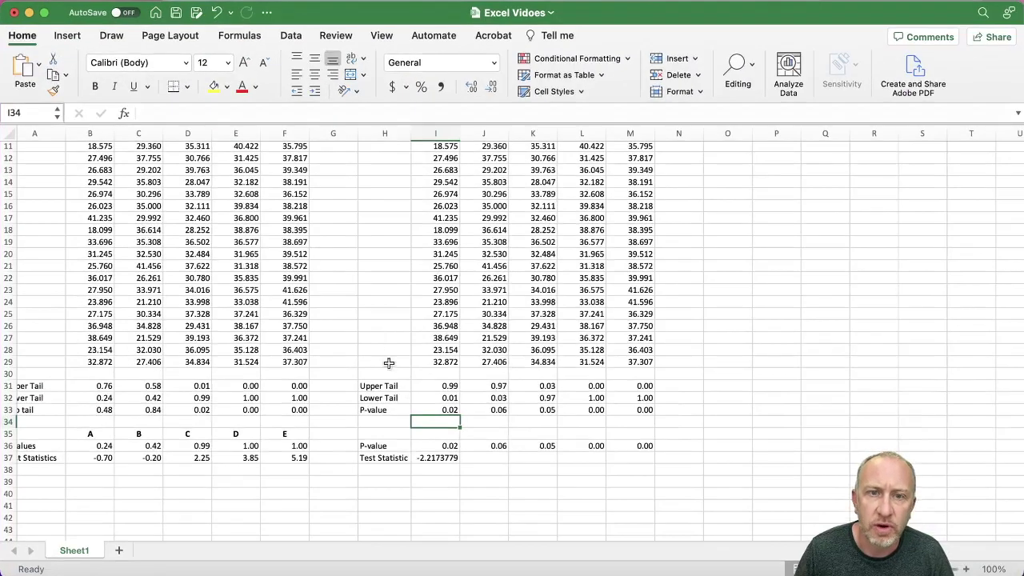
Halve the P-value inside sample A's test statistic formula in I37, making it =T.INV(I36/2,26)
{"action": "left_click", "coordinate": [443, 459]}
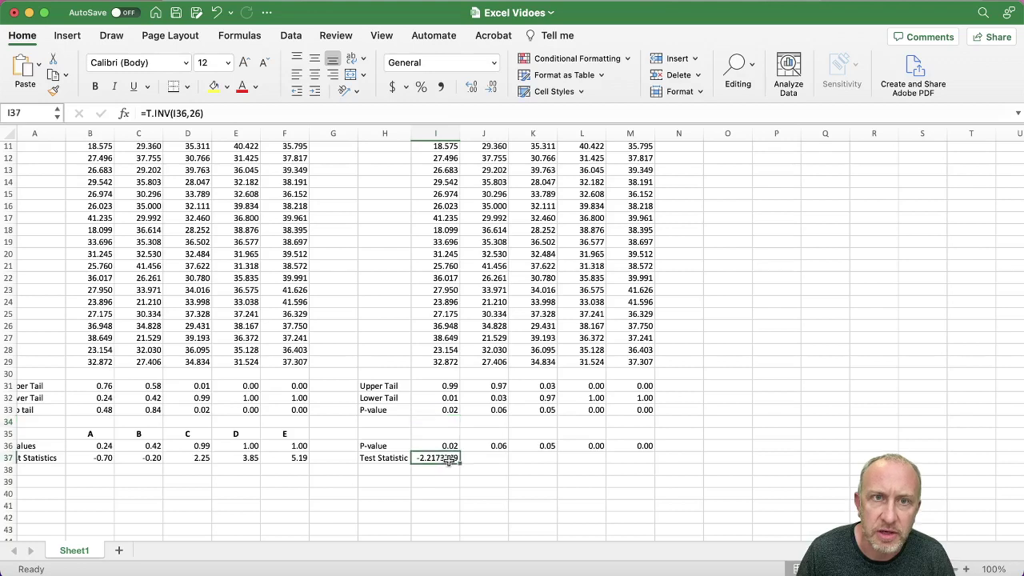
{"action": "left_click", "coordinate": [186, 114]}
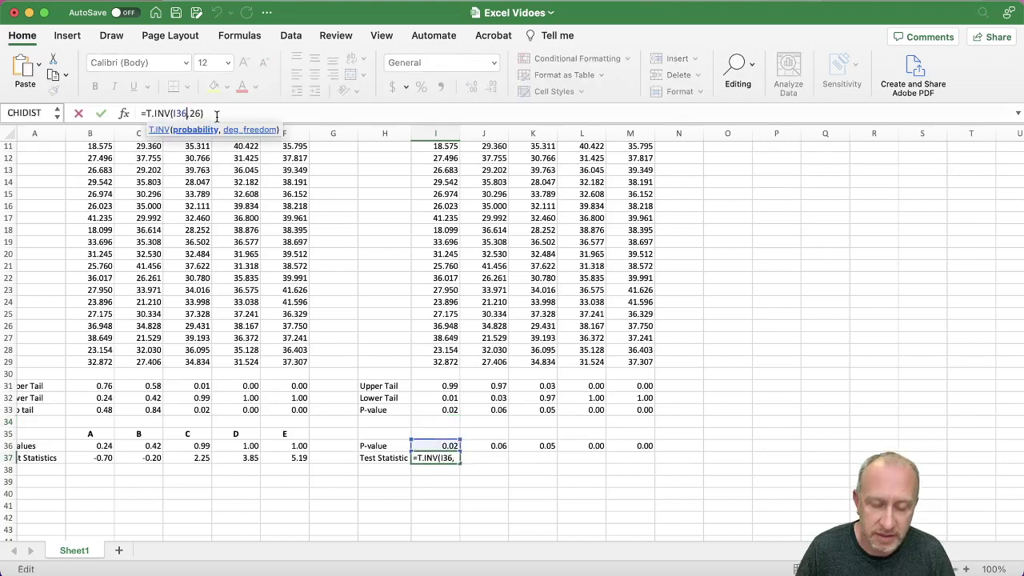
{"action": "type", "text": "/2"}
{"action": "key", "text": "Return"}
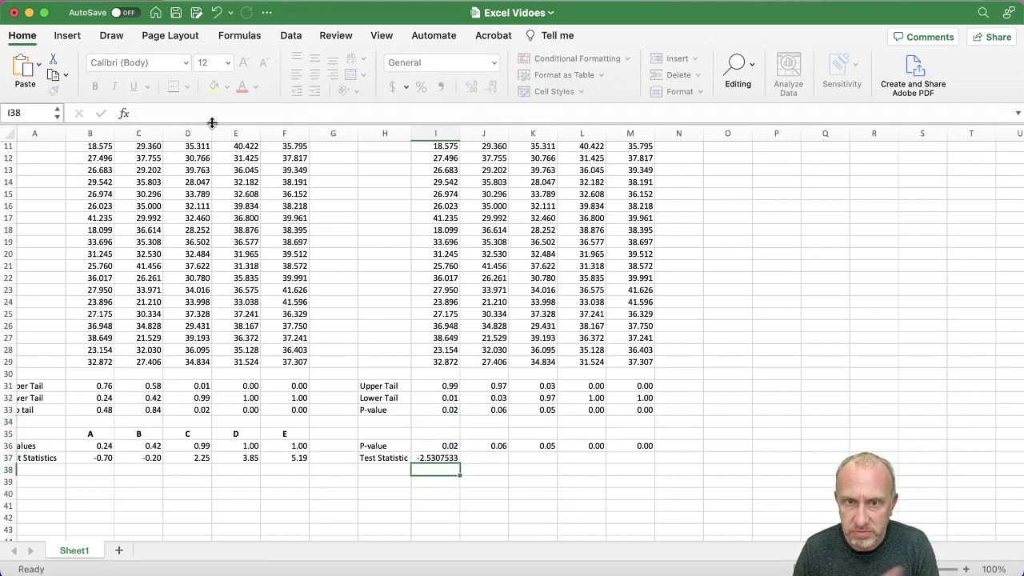
Base the test statistic in I37 on the lower tail probability instead, with =T.INV(I32,26)
{"action": "left_click", "coordinate": [432, 456]}
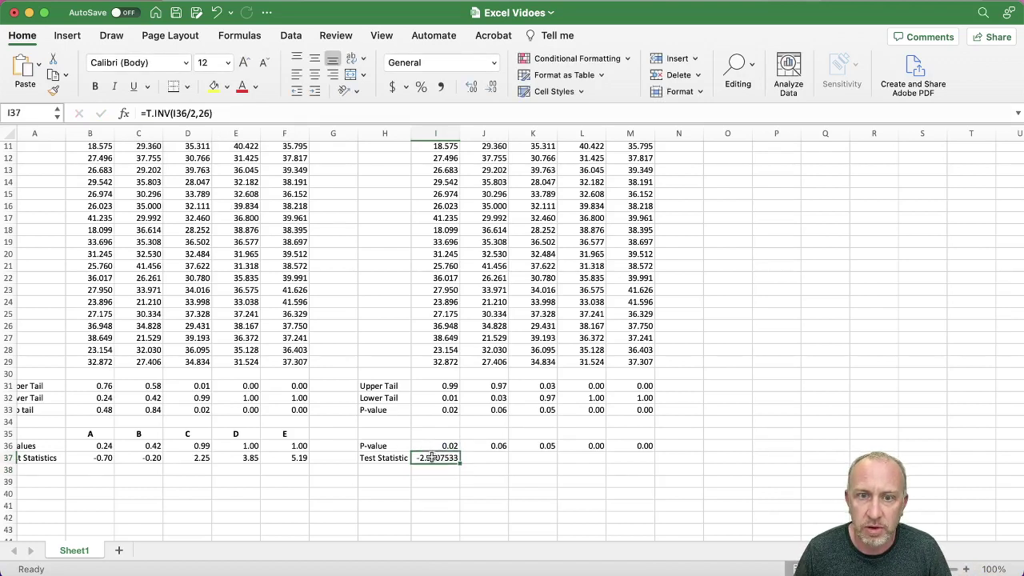
{"action": "left_click", "coordinate": [185, 113]}
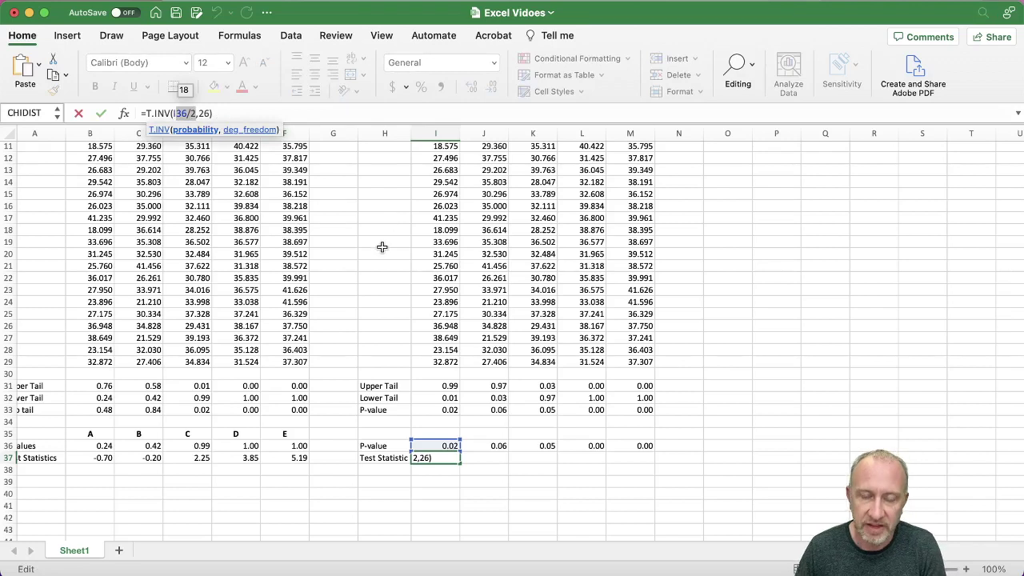
{"action": "key", "text": "BackSpace"}
{"action": "left_click", "coordinate": [433, 398]}
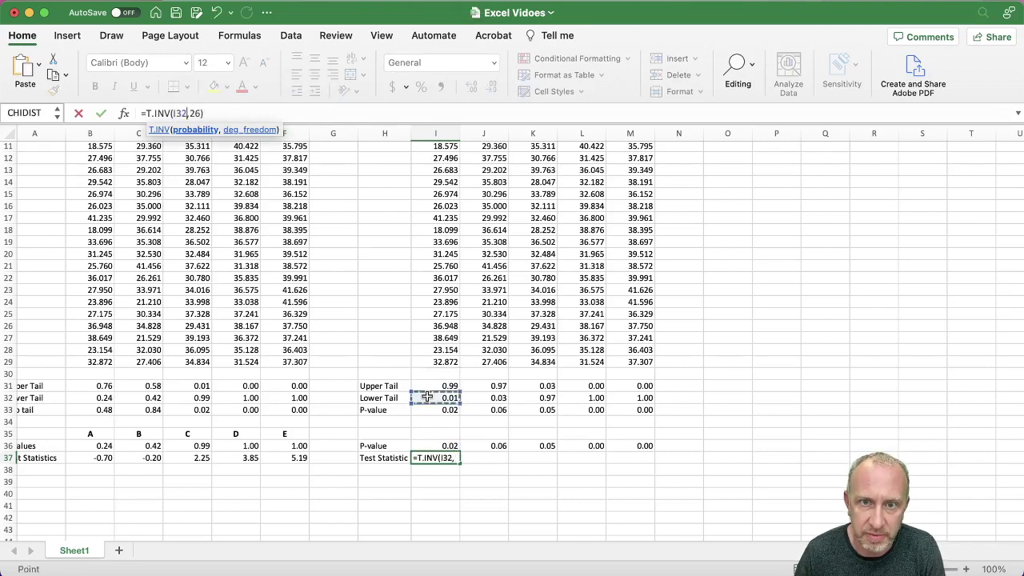
{"action": "key", "text": "Return"}
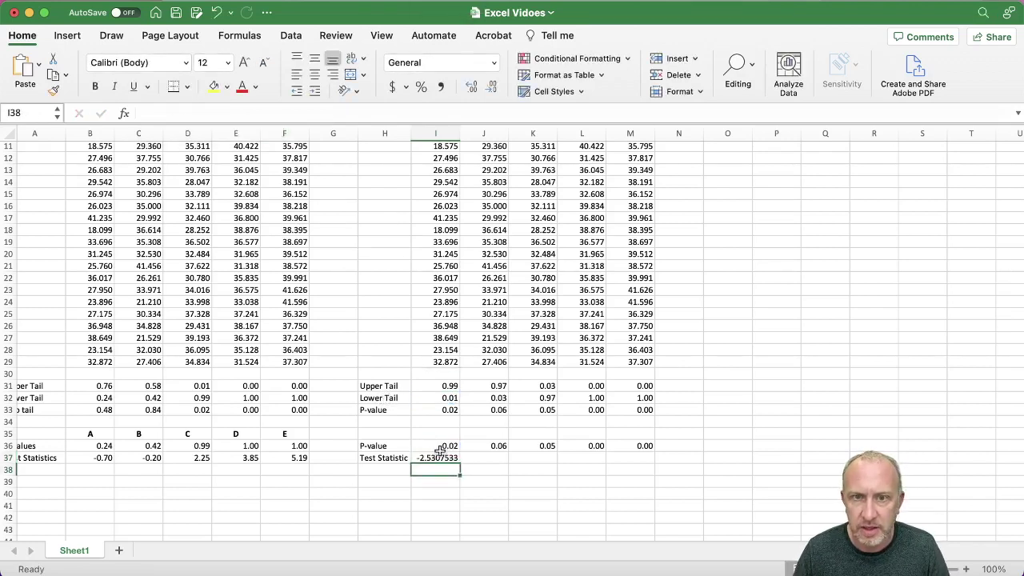
Format the test statistic in I37 to two decimal places and fill its formula across to M37
{"action": "left_click", "coordinate": [436, 458]}
{"action": "left_click", "coordinate": [492, 86]}
{"action": "left_click", "coordinate": [493, 87]}
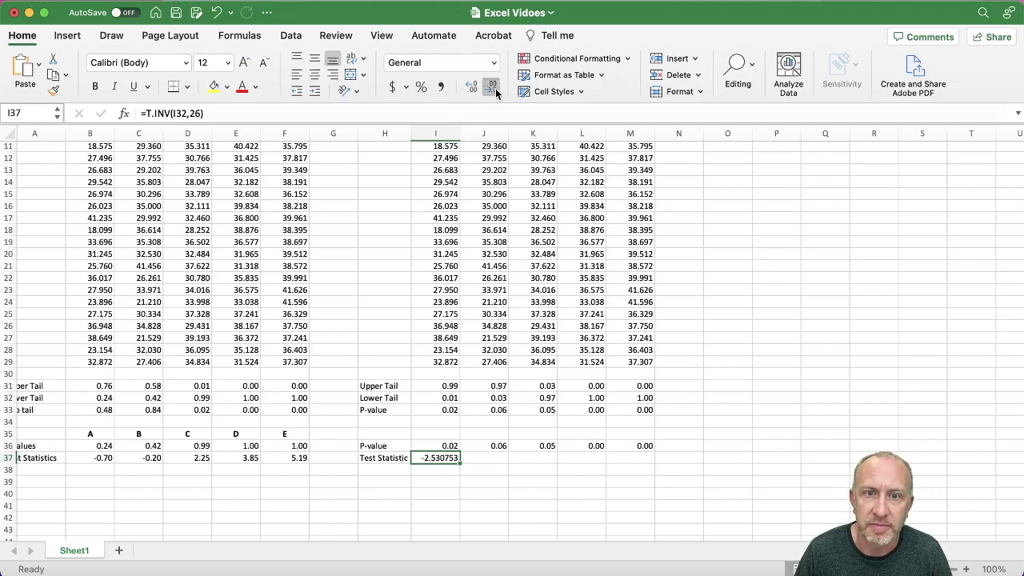
{"action": "left_click", "coordinate": [492, 86]}
{"action": "left_click", "coordinate": [493, 87]}
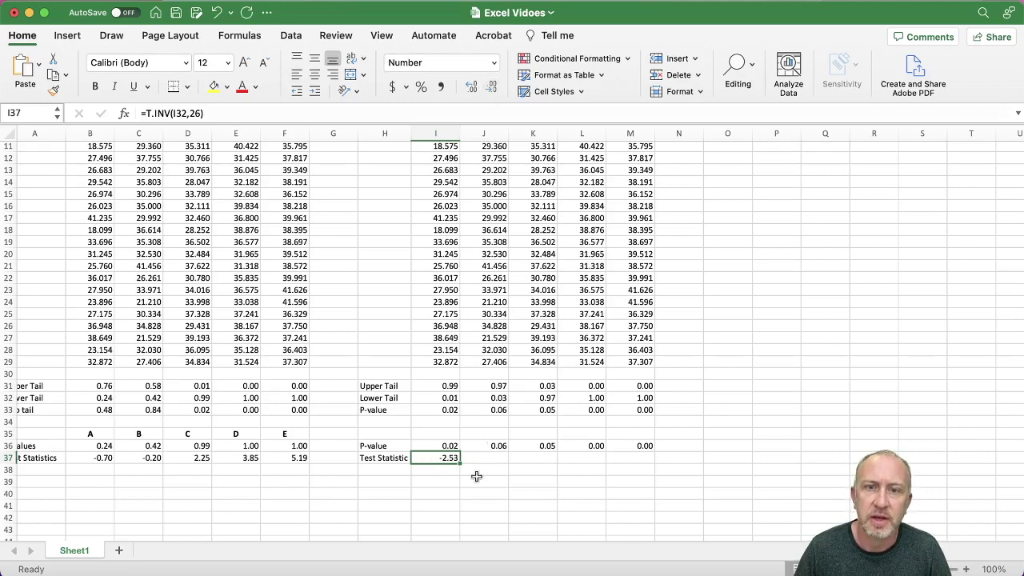
{"action": "left_click_drag", "start_coordinate": [462, 462], "coordinate": [650, 463]}
{"action": "left_click", "coordinate": [627, 501]}
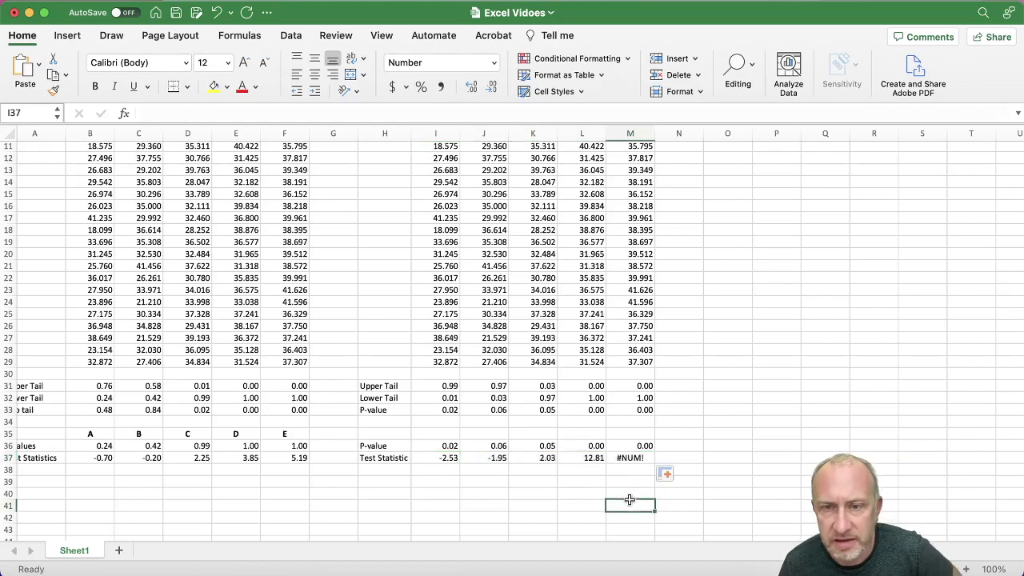
Inspect the test statistics in J37:M37 and the full stored P-value in M36, including its exponent
{"action": "left_click", "coordinate": [632, 458]}
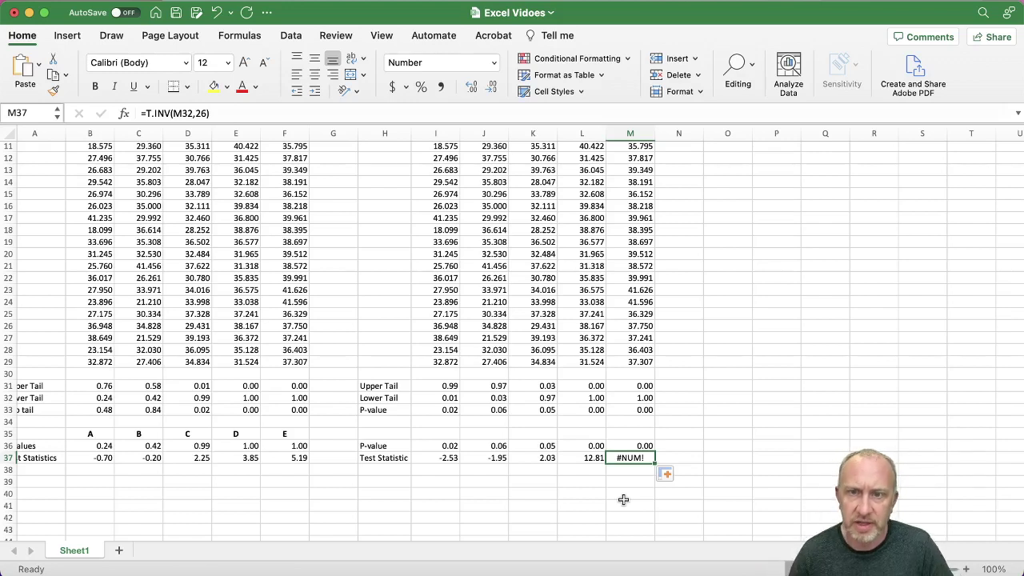
{"action": "left_click_drag", "start_coordinate": [498, 458], "coordinate": [566, 458]}
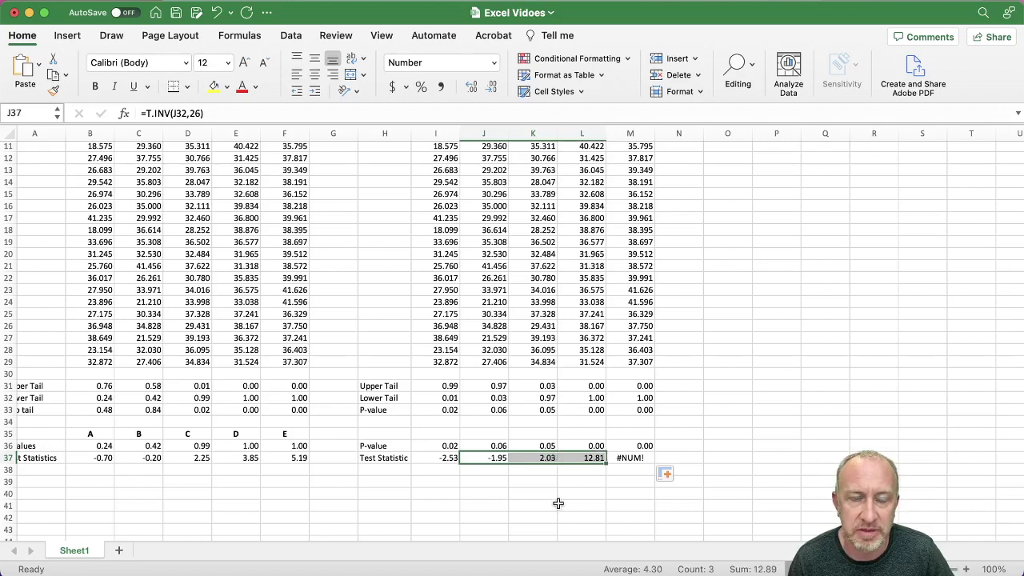
{"action": "left_click", "coordinate": [625, 458]}
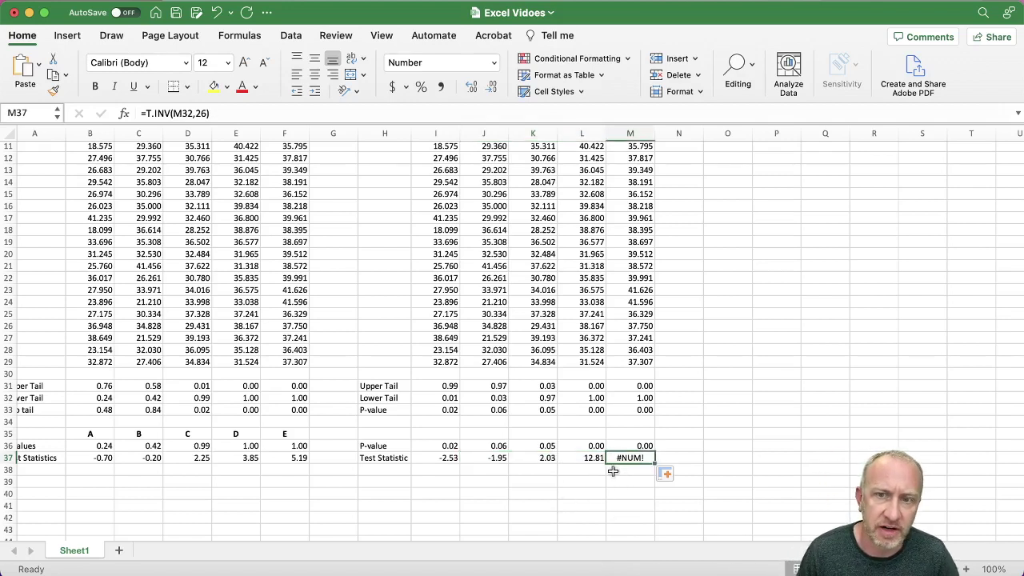
{"action": "left_click_drag", "start_coordinate": [589, 458], "coordinate": [615, 459]}
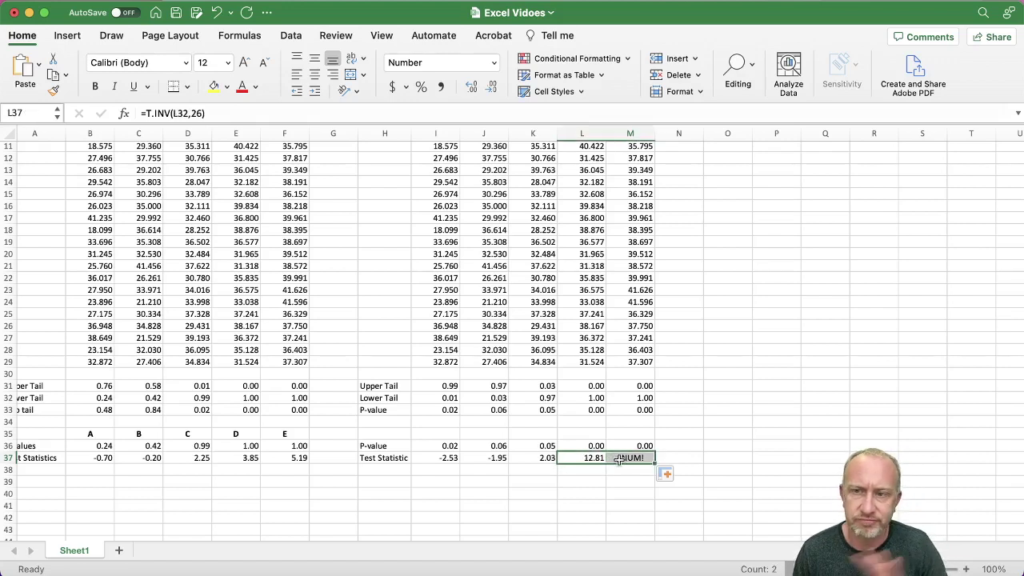
{"action": "left_click", "coordinate": [615, 480]}
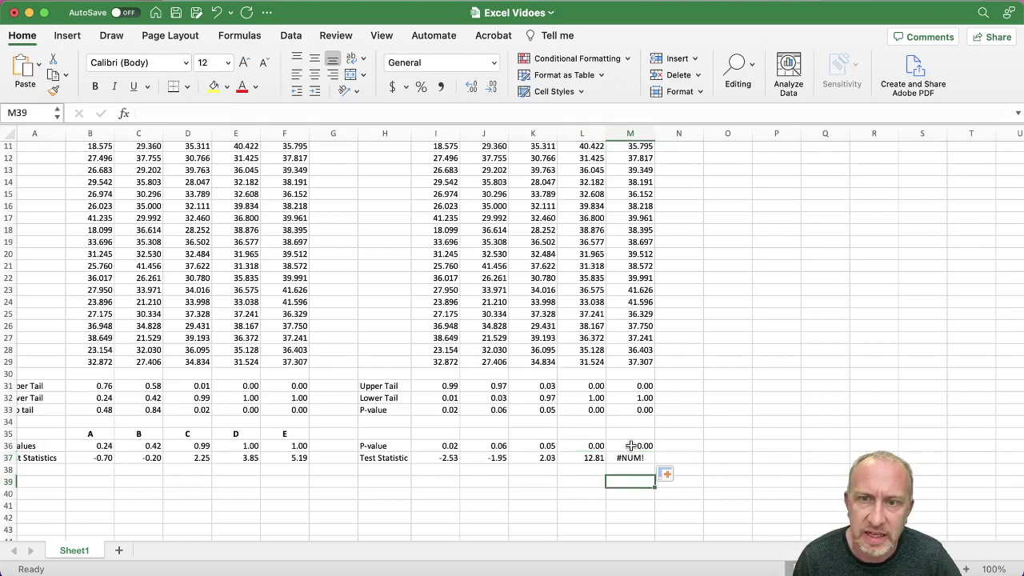
{"action": "left_click", "coordinate": [632, 446]}
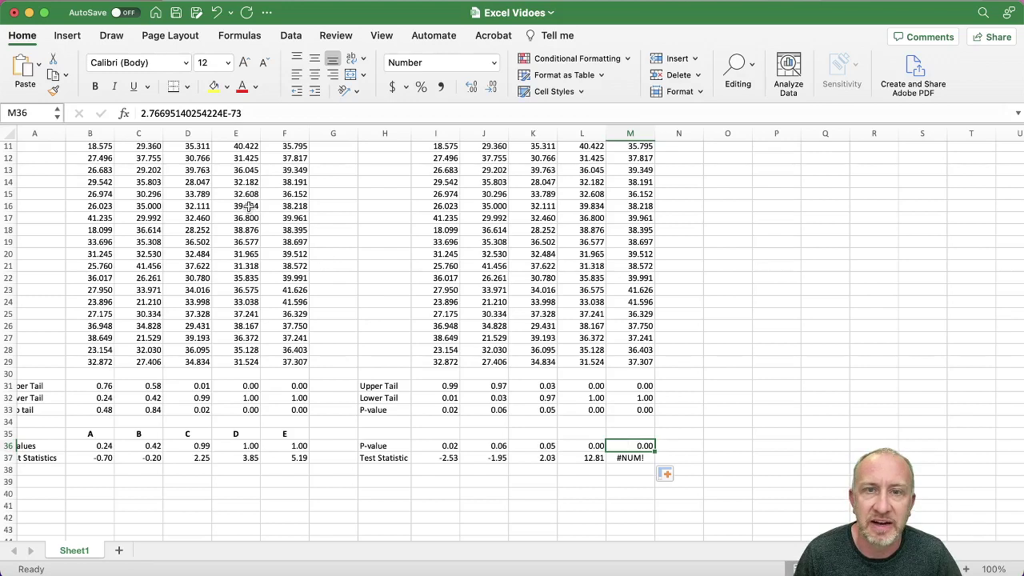
{"action": "mouse_move", "coordinate": [242, 113]}
{"action": "left_mouse_down"}
{"action": "mouse_move", "coordinate": [221, 114]}
{"action": "mouse_move", "coordinate": [231, 113]}
{"action": "left_mouse_up"}
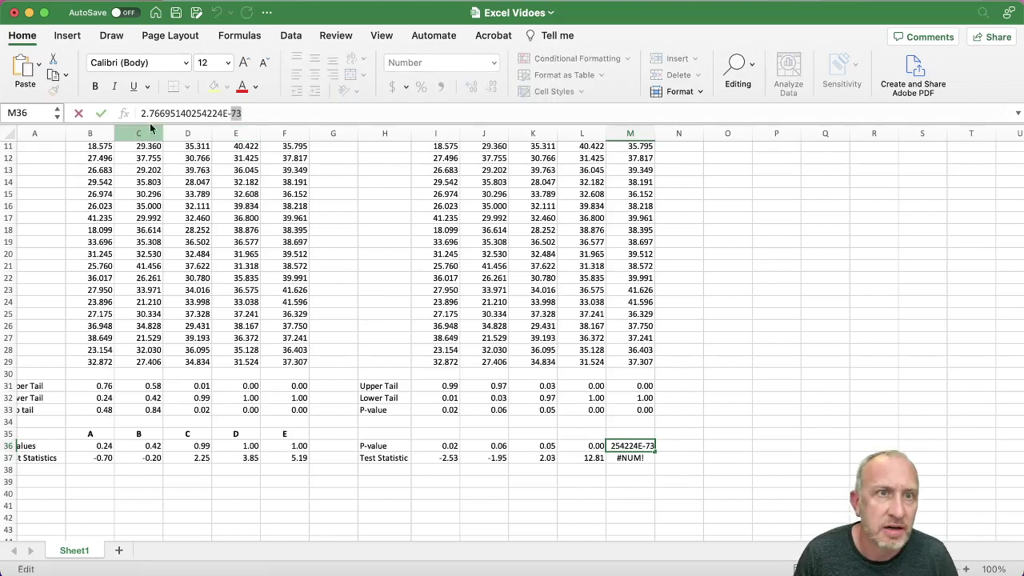
Switch to the Single Population note and handwrite 2.76 ×10⁻⁷³ in red in the blank area below the curves
{"action": "key", "text": "ctrl+Up"}
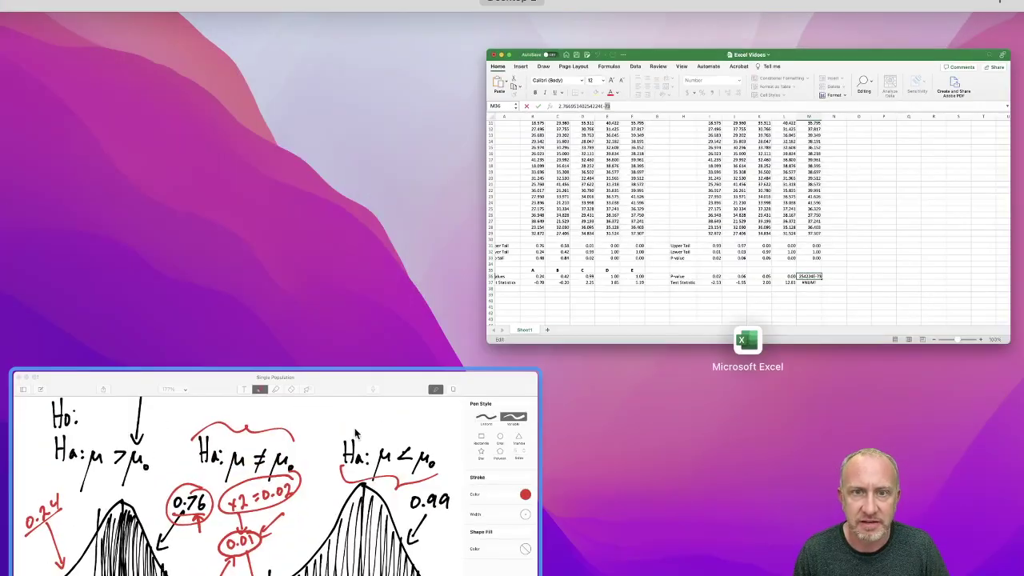
{"action": "left_click", "coordinate": [388, 456]}
{"action": "scroll", "coordinate": [388, 445], "scroll_direction": "down", "scroll_amount": 5}
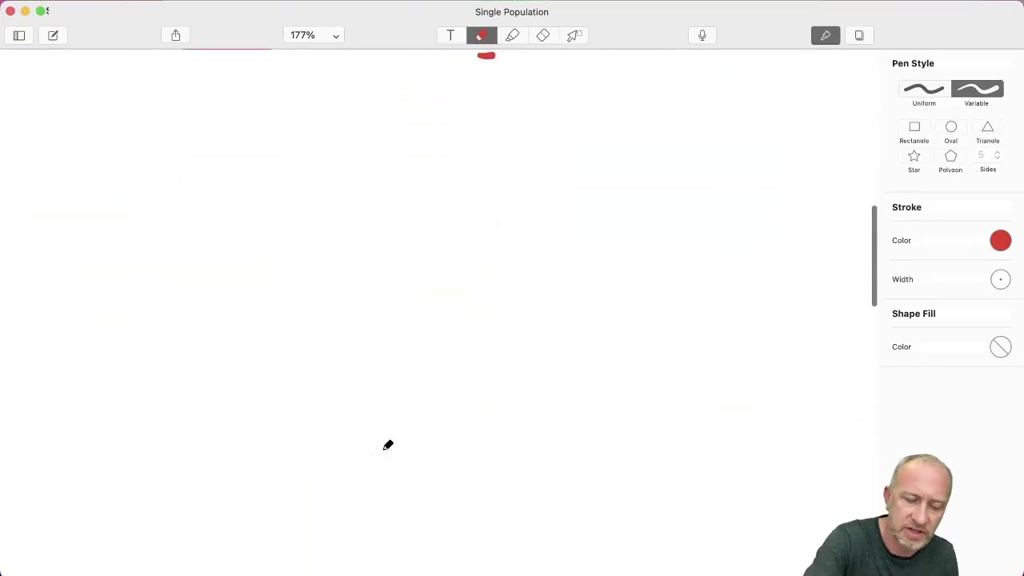
{"action": "mouse_move", "coordinate": [272, 216]}
{"action": "left_mouse_down"}
{"action": "mouse_move", "coordinate": [272, 259]}
{"action": "mouse_move", "coordinate": [294, 257]}
{"action": "left_mouse_up"}
{"action": "left_click", "coordinate": [301, 257]}
{"action": "mouse_move", "coordinate": [316, 224]}
{"action": "left_mouse_down"}
{"action": "mouse_move", "coordinate": [326, 212]}
{"action": "mouse_move", "coordinate": [321, 258]}
{"action": "left_mouse_up"}
{"action": "left_click_drag", "start_coordinate": [365, 196], "coordinate": [360, 234]}
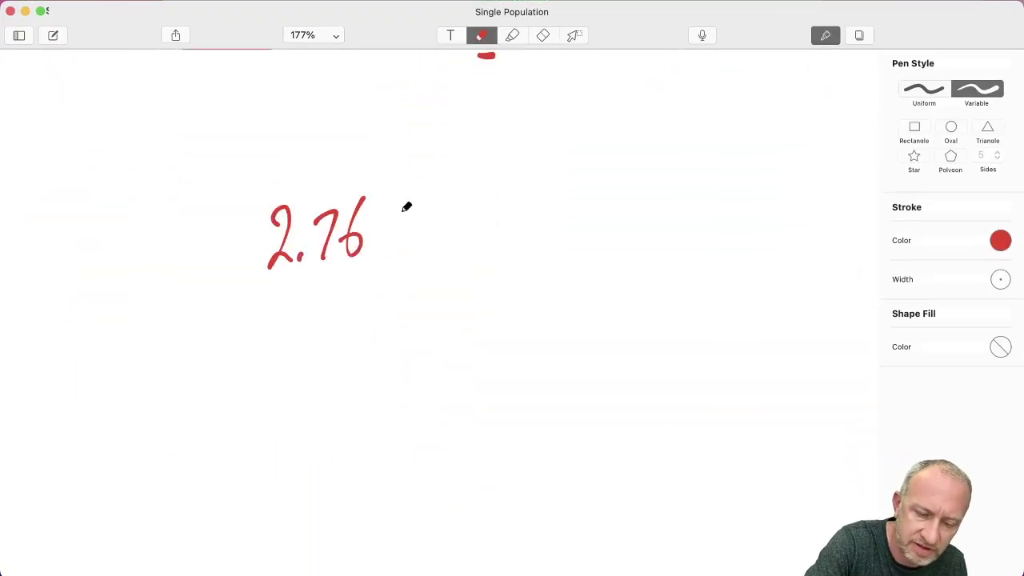
{"action": "left_click_drag", "start_coordinate": [401, 205], "coordinate": [421, 232]}
{"action": "left_click_drag", "start_coordinate": [421, 201], "coordinate": [404, 234]}
{"action": "mouse_move", "coordinate": [434, 210]}
{"action": "left_mouse_down"}
{"action": "mouse_move", "coordinate": [439, 201]}
{"action": "mouse_move", "coordinate": [430, 232]}
{"action": "left_mouse_up"}
{"action": "left_click_drag", "start_coordinate": [458, 202], "coordinate": [456, 203]}
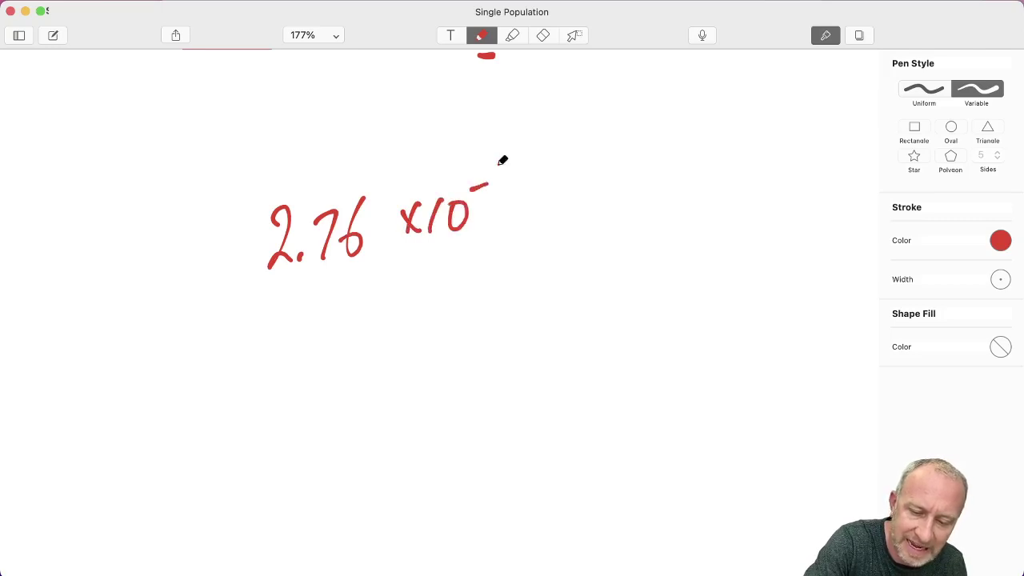
{"action": "left_click_drag", "start_coordinate": [499, 163], "coordinate": [504, 192]}
{"action": "left_click_drag", "start_coordinate": [529, 155], "coordinate": [530, 185]}
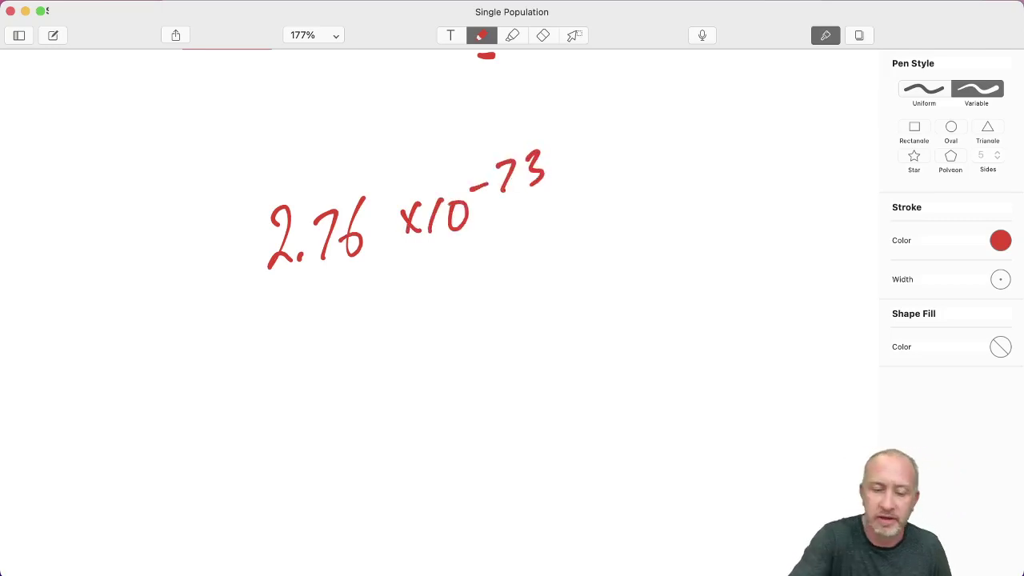
Handwrite 0.00 followed by two short strokes below the scientific notation to illustrate its decimal form
{"action": "left_click_drag", "start_coordinate": [322, 340], "coordinate": [453, 349]}
{"action": "left_click", "coordinate": [357, 365]}
{"action": "left_click_drag", "start_coordinate": [498, 344], "coordinate": [486, 371]}
{"action": "left_click_drag", "start_coordinate": [518, 348], "coordinate": [517, 367]}
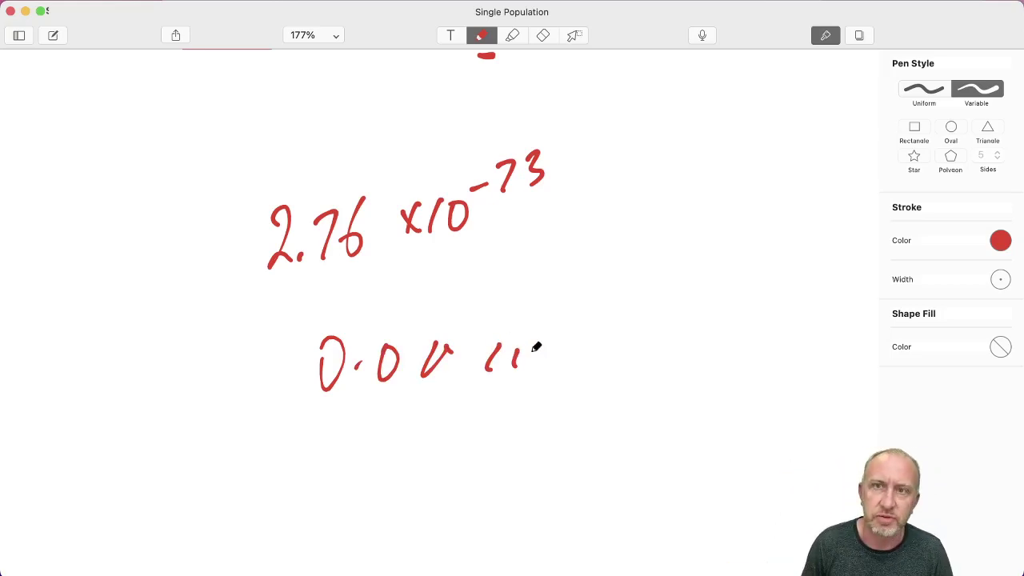
{"action": "scroll", "coordinate": [551, 344], "scroll_direction": "up", "scroll_amount": 10}
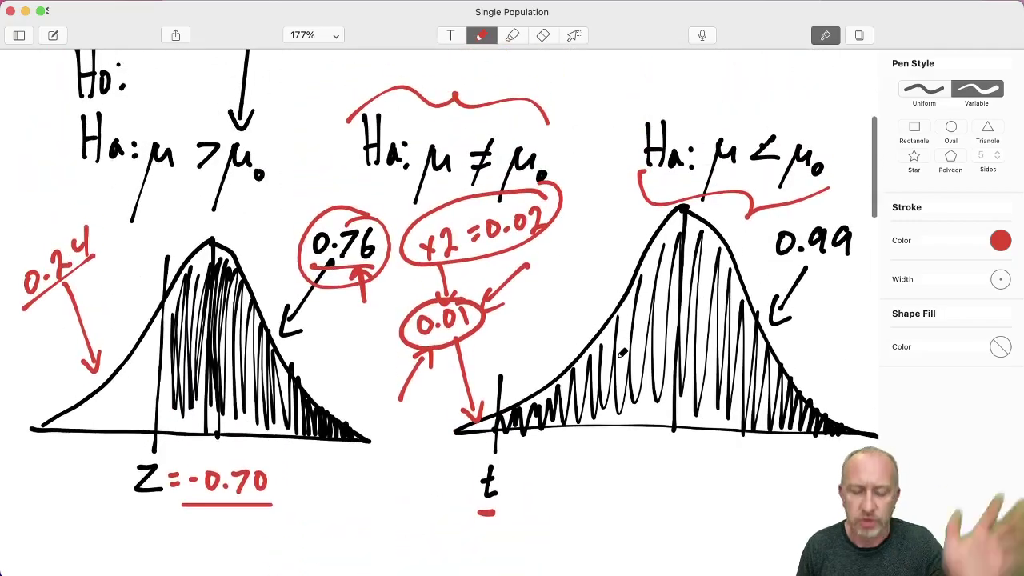
Switch to the Excel workbook and check the test statistic formula in M37
{"action": "key", "text": "ctrl+Up"}
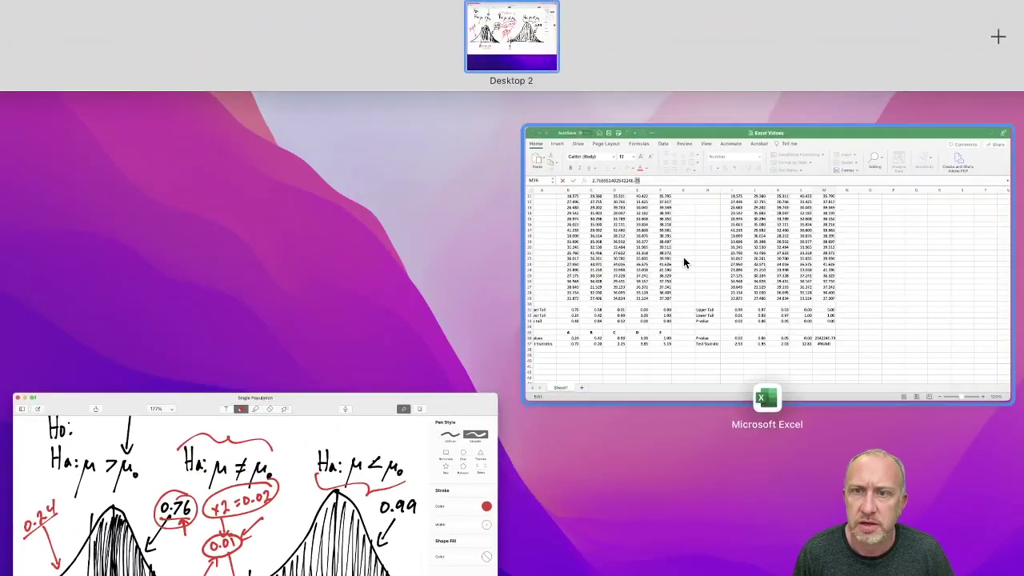
{"action": "left_click", "coordinate": [683, 257]}
{"action": "left_click", "coordinate": [632, 457]}
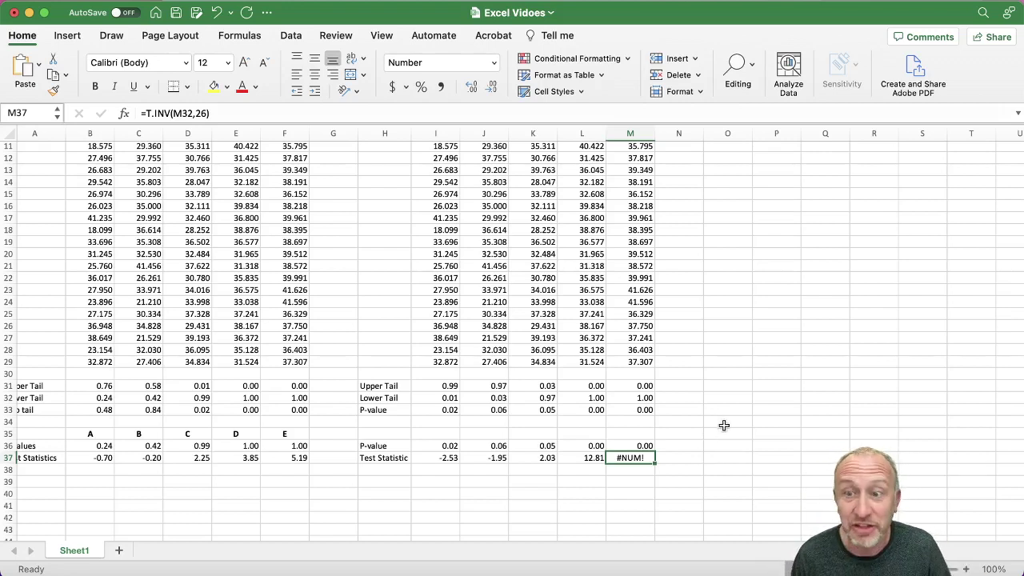
{"action": "left_click", "coordinate": [728, 421]}
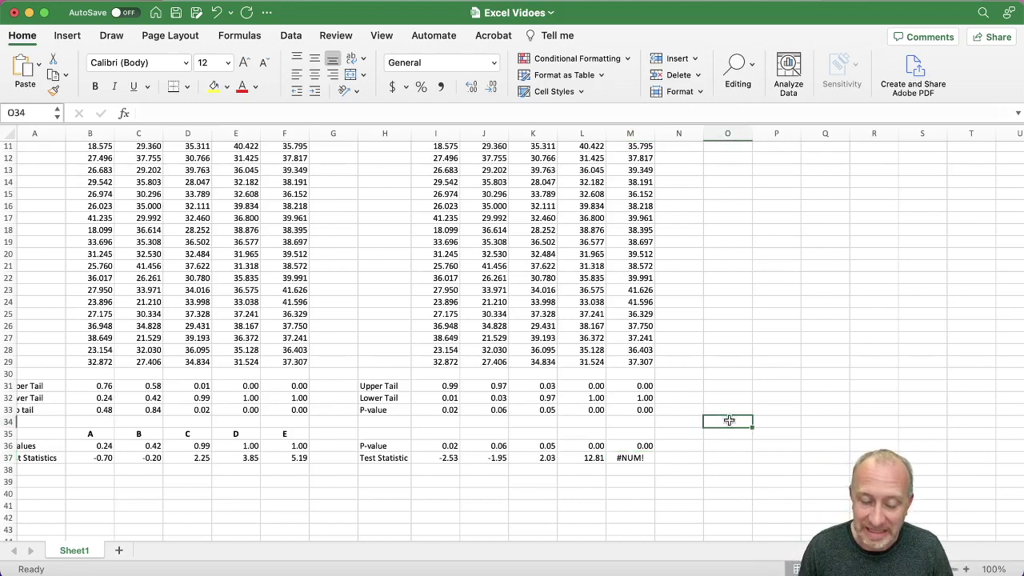
Switch to the Single Population note and handwrite t = (x̄ − μ₀) / (s/√n) in red below the curve labelled 0.99
{"action": "key", "text": "ctrl+Up"}
{"action": "left_click", "coordinate": [494, 530]}
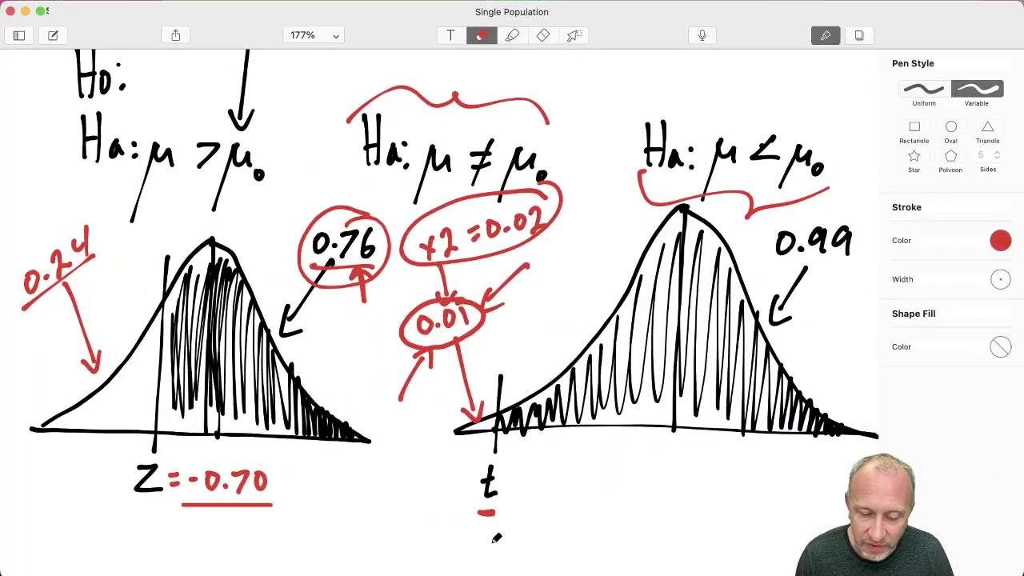
{"action": "scroll", "coordinate": [495, 530], "scroll_direction": "down", "scroll_amount": 3}
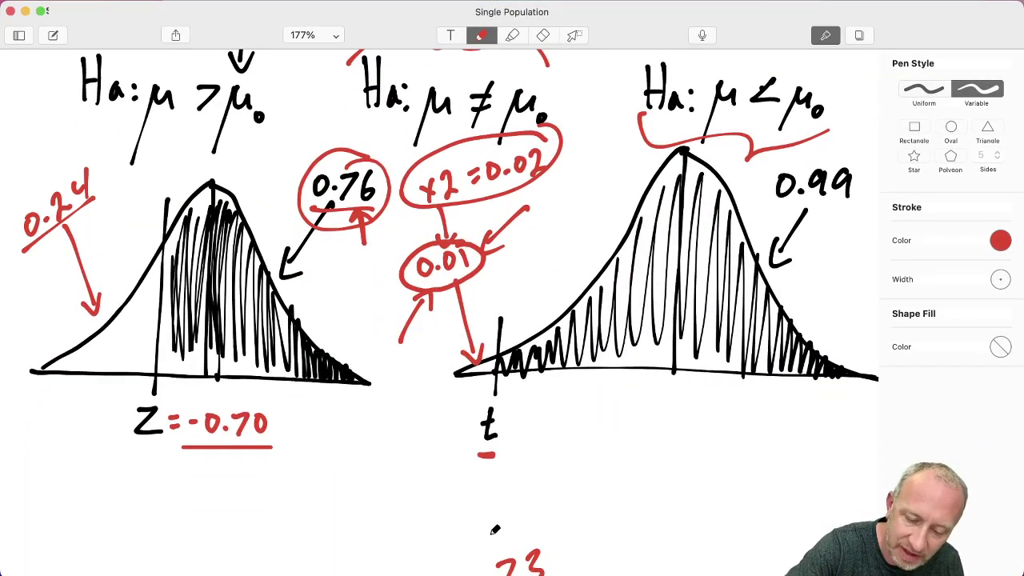
{"action": "left_click_drag", "start_coordinate": [598, 437], "coordinate": [605, 481]}
{"action": "left_click_drag", "start_coordinate": [657, 428], "coordinate": [677, 446]}
{"action": "mouse_move", "coordinate": [686, 424]}
{"action": "left_mouse_down"}
{"action": "mouse_move", "coordinate": [667, 453]}
{"action": "mouse_move", "coordinate": [686, 415]}
{"action": "mouse_move", "coordinate": [719, 430]}
{"action": "left_mouse_up"}
{"action": "left_click_drag", "start_coordinate": [745, 415], "coordinate": [723, 466]}
{"action": "left_click_drag", "start_coordinate": [740, 426], "coordinate": [777, 431]}
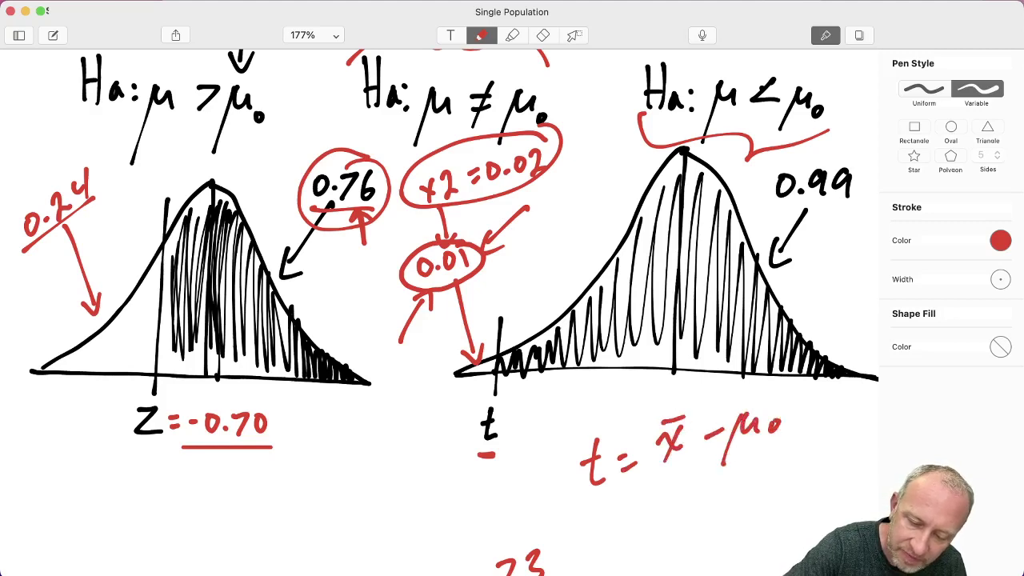
{"action": "left_click_drag", "start_coordinate": [652, 492], "coordinate": [780, 440]}
{"action": "left_click_drag", "start_coordinate": [717, 474], "coordinate": [706, 503]}
{"action": "mouse_move", "coordinate": [737, 458]}
{"action": "left_mouse_down"}
{"action": "mouse_move", "coordinate": [725, 516]}
{"action": "mouse_move", "coordinate": [754, 466]}
{"action": "mouse_move", "coordinate": [786, 477]}
{"action": "left_mouse_up"}
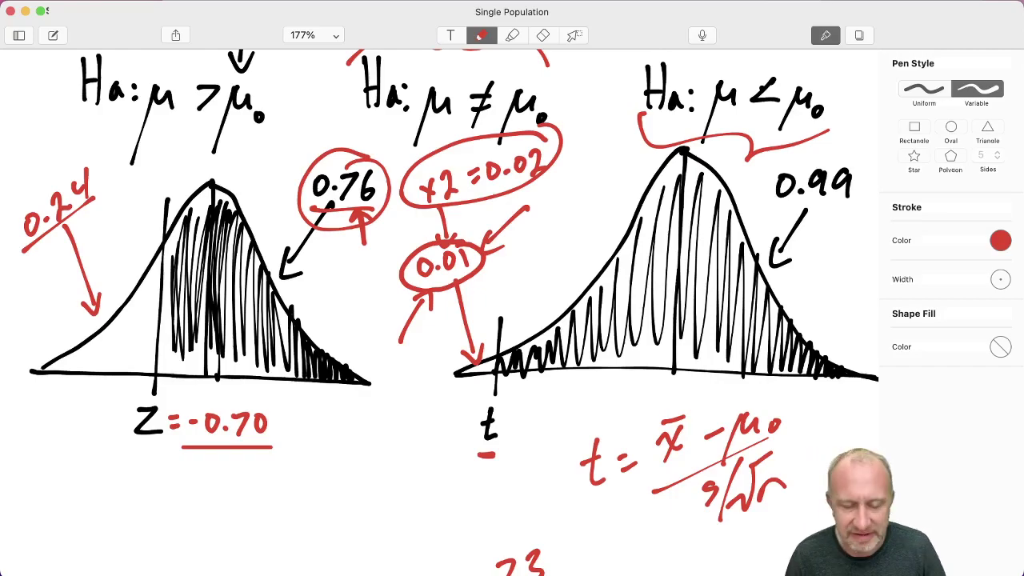
Return to the Excel workbook and inspect the T.INV formula in cell M37
{"action": "key", "text": "ctrl+Up"}
{"action": "left_click", "coordinate": [818, 284]}
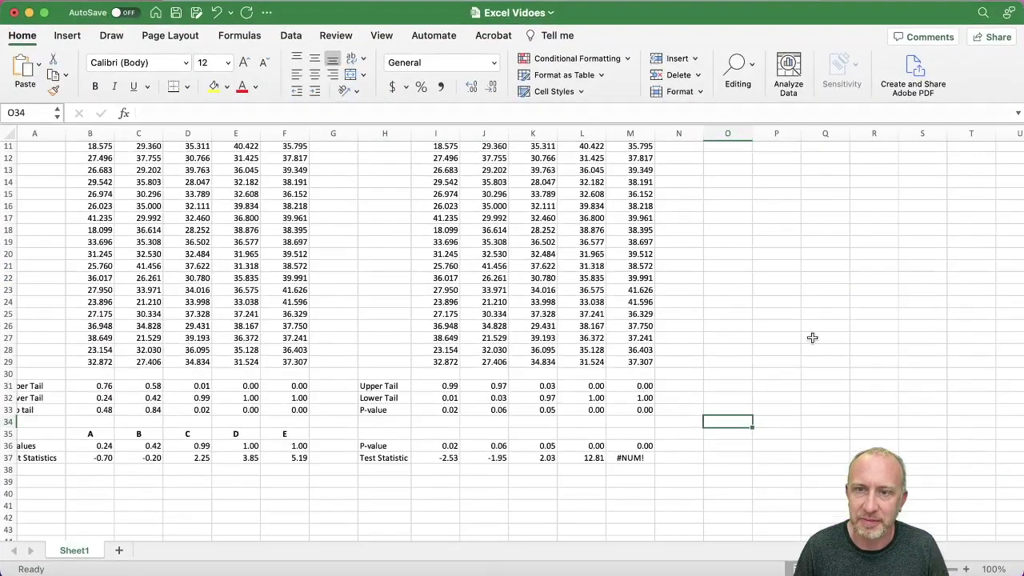
{"action": "left_click", "coordinate": [633, 458]}
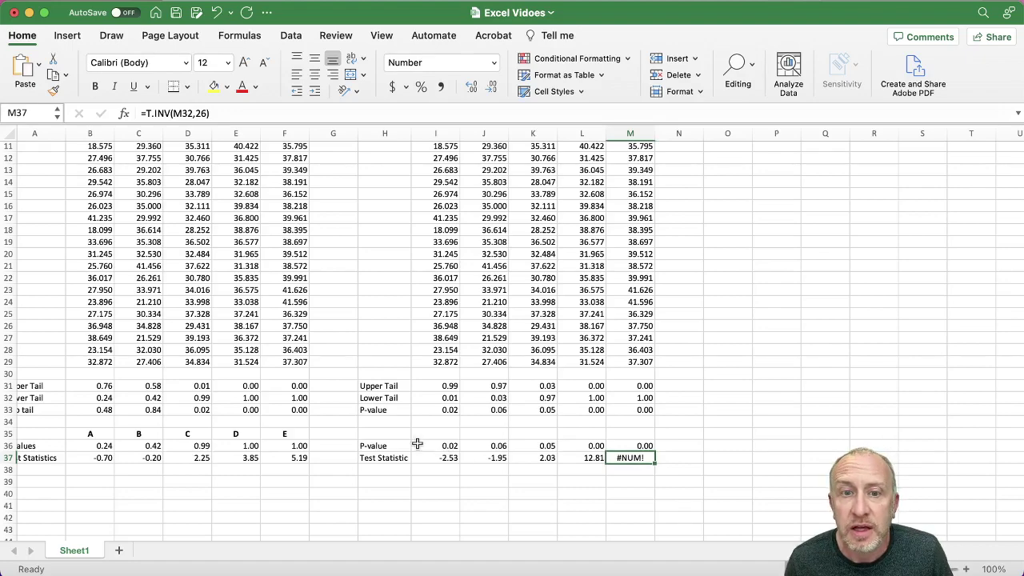
Copy the column headings A to E from I2:M2 into I35:M35 above the P-value row
{"action": "scroll", "coordinate": [424, 432], "scroll_direction": "up", "scroll_amount": 5}
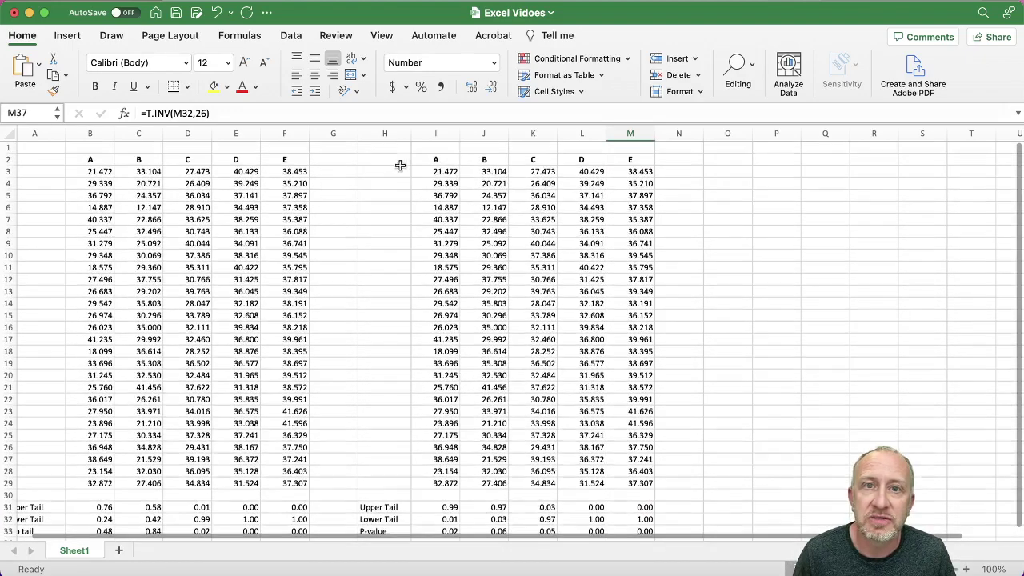
{"action": "left_click_drag", "start_coordinate": [434, 158], "coordinate": [620, 158]}
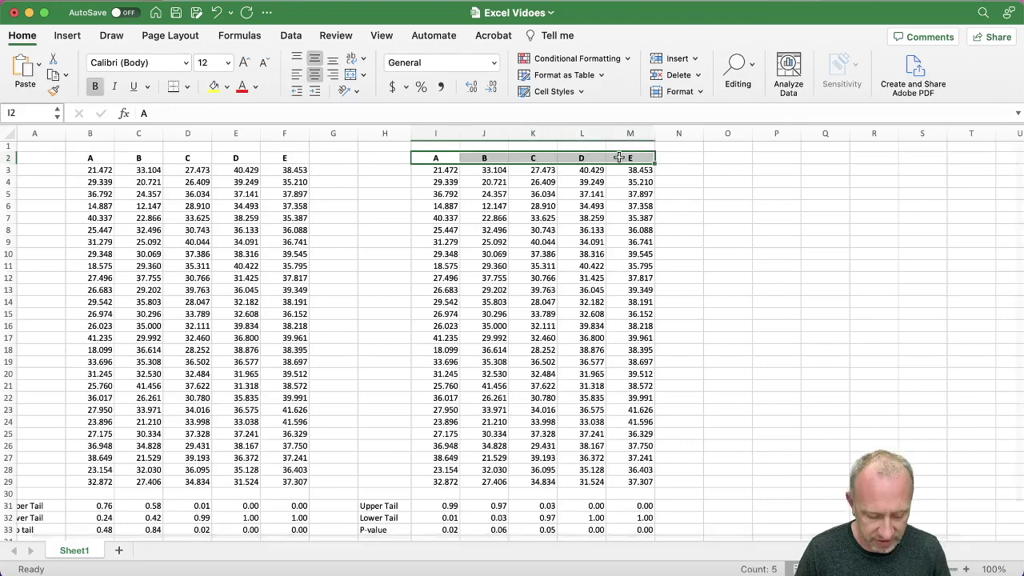
{"action": "key", "text": "super+c"}
{"action": "scroll", "coordinate": [424, 450], "scroll_direction": "down", "scroll_amount": 4}
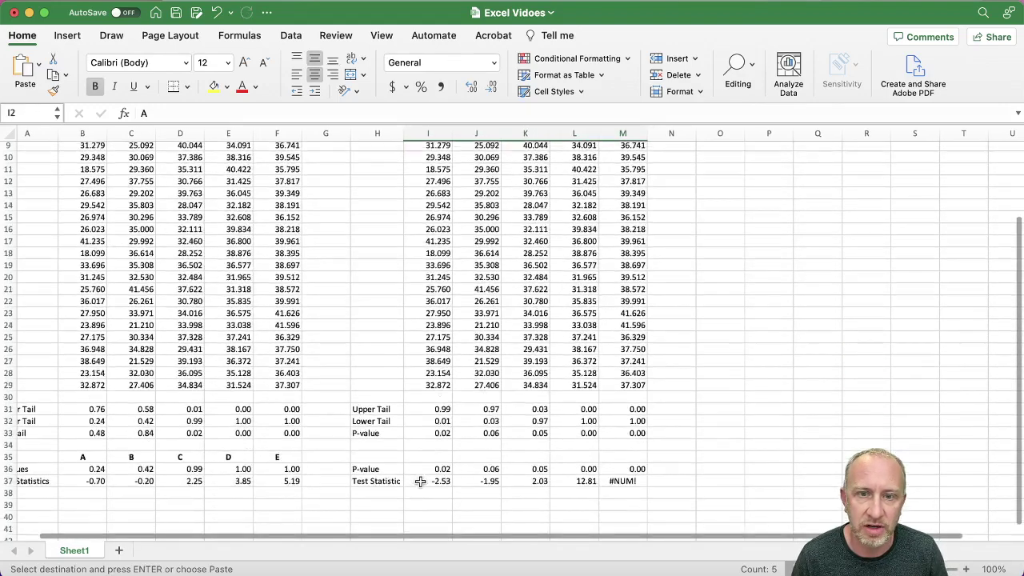
{"action": "scroll", "coordinate": [420, 481], "scroll_direction": "down", "scroll_amount": 1}
{"action": "left_click", "coordinate": [425, 446]}
{"action": "key", "text": "super+v"}
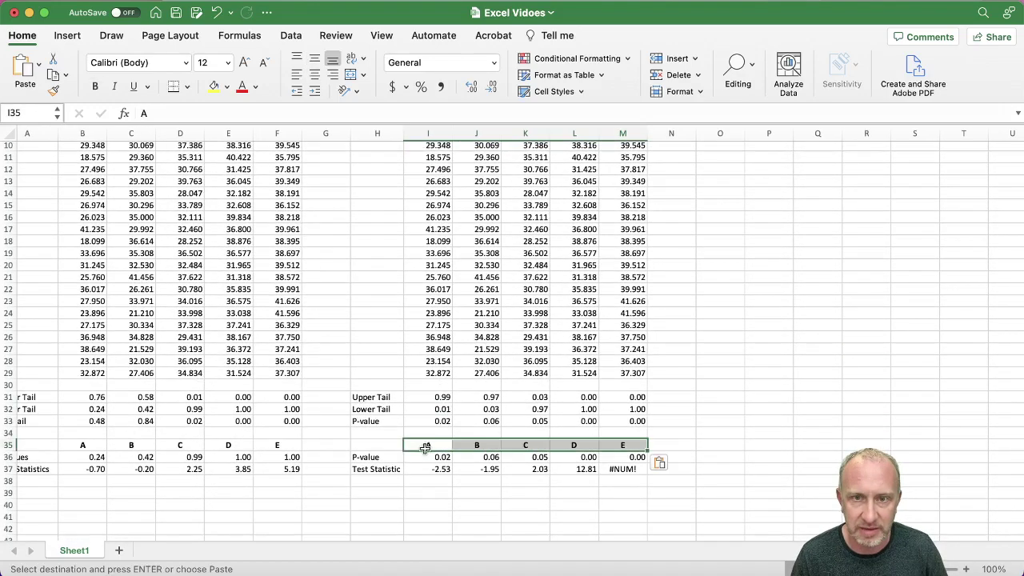
Apply a top and thick bottom border to the results table H35:M37 and save the workbook
{"action": "left_click_drag", "start_coordinate": [377, 449], "coordinate": [620, 469]}
{"action": "left_click", "coordinate": [187, 86]}
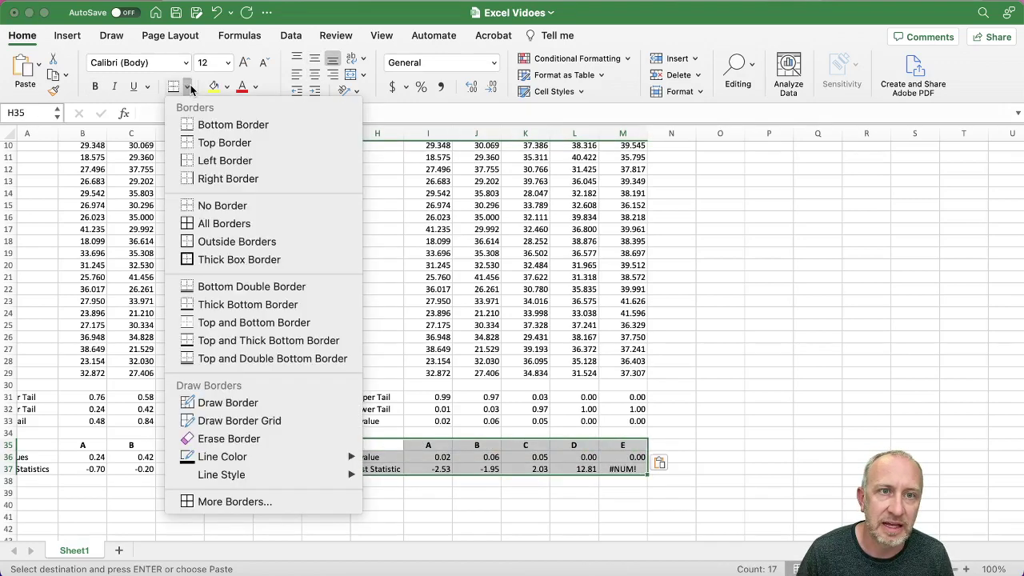
{"action": "left_click", "coordinate": [229, 340]}
{"action": "left_click", "coordinate": [623, 385]}
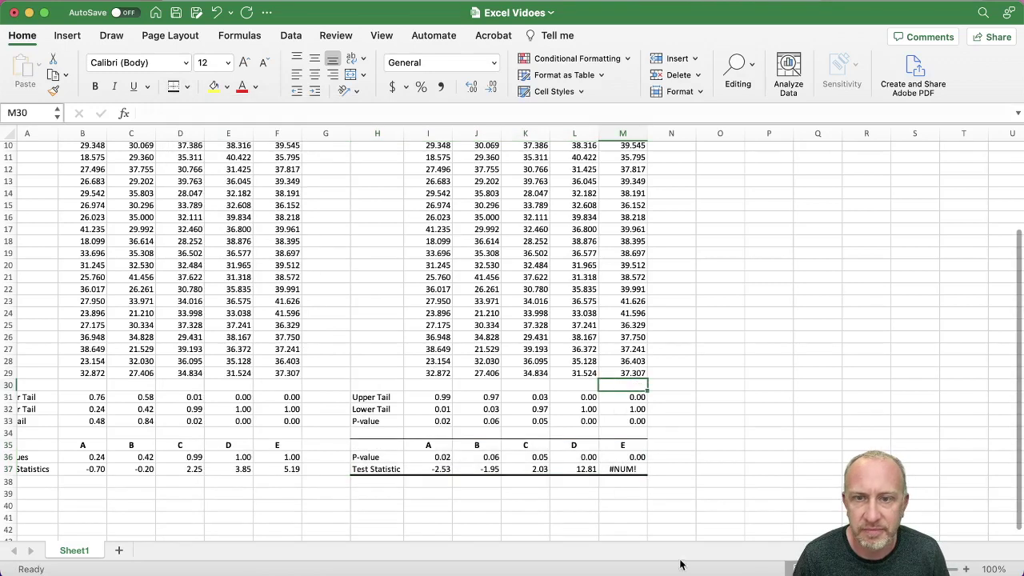
{"action": "left_click_drag", "start_coordinate": [361, 448], "coordinate": [615, 469]}
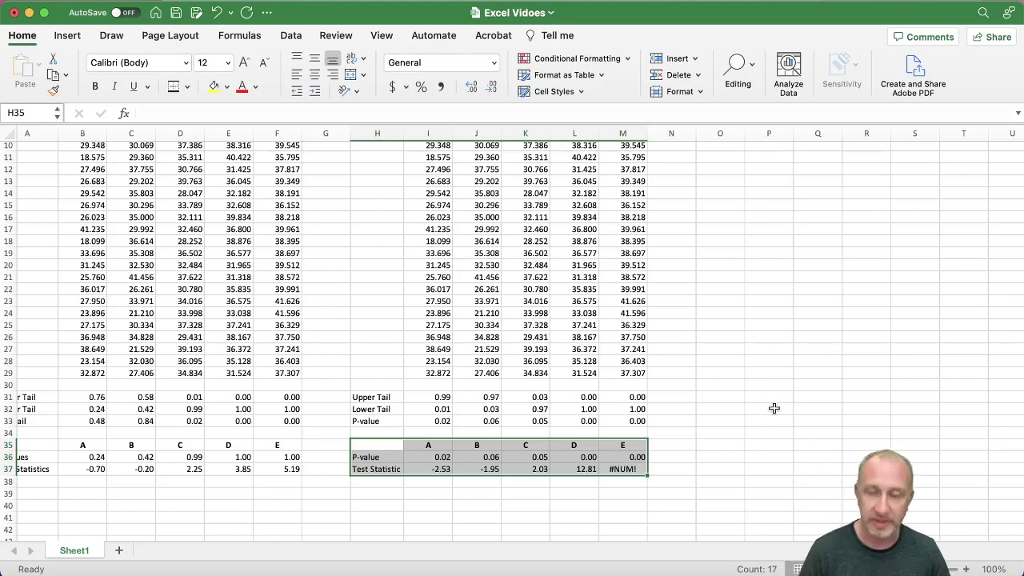
{"action": "key", "text": "super+s"}
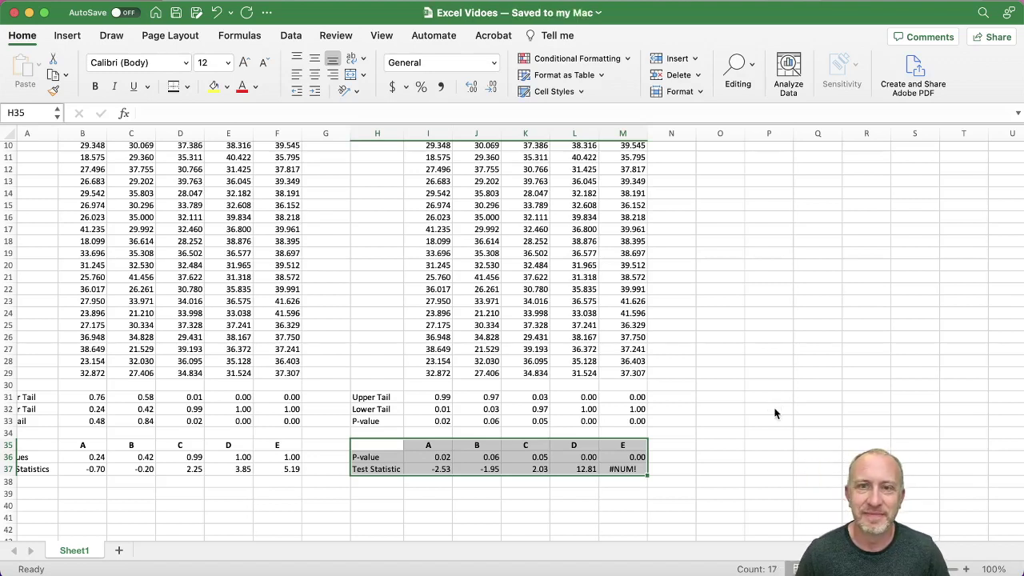